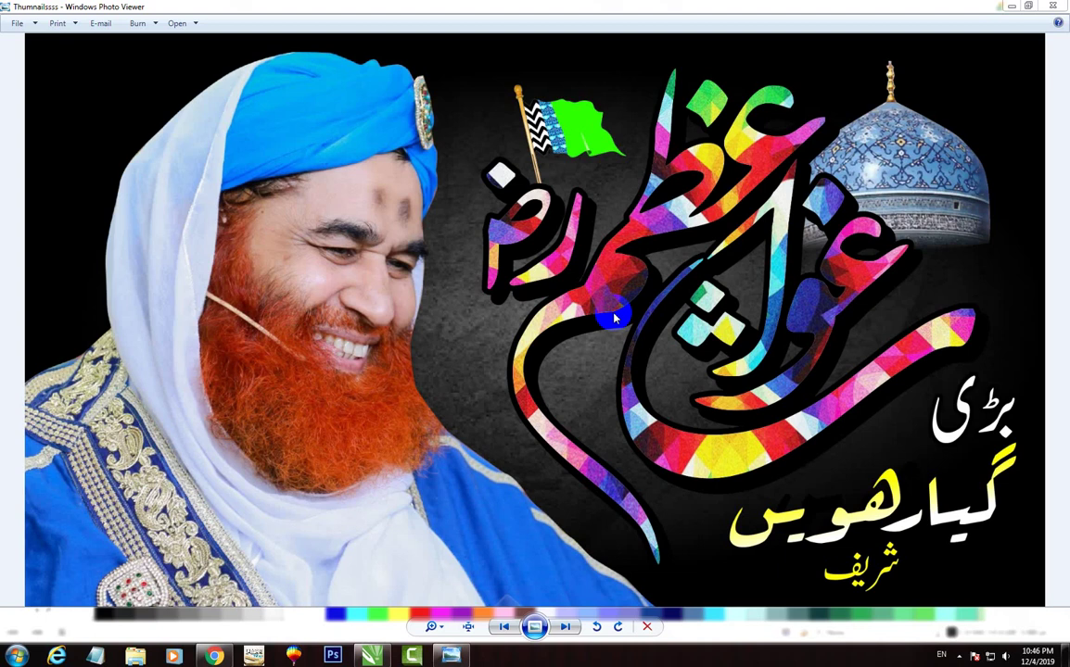
# - Switch from Photo Viewer to the CorelDRAW working file CDR.cdr with its loose thumbnail elements
pyautogui.click(369, 656)
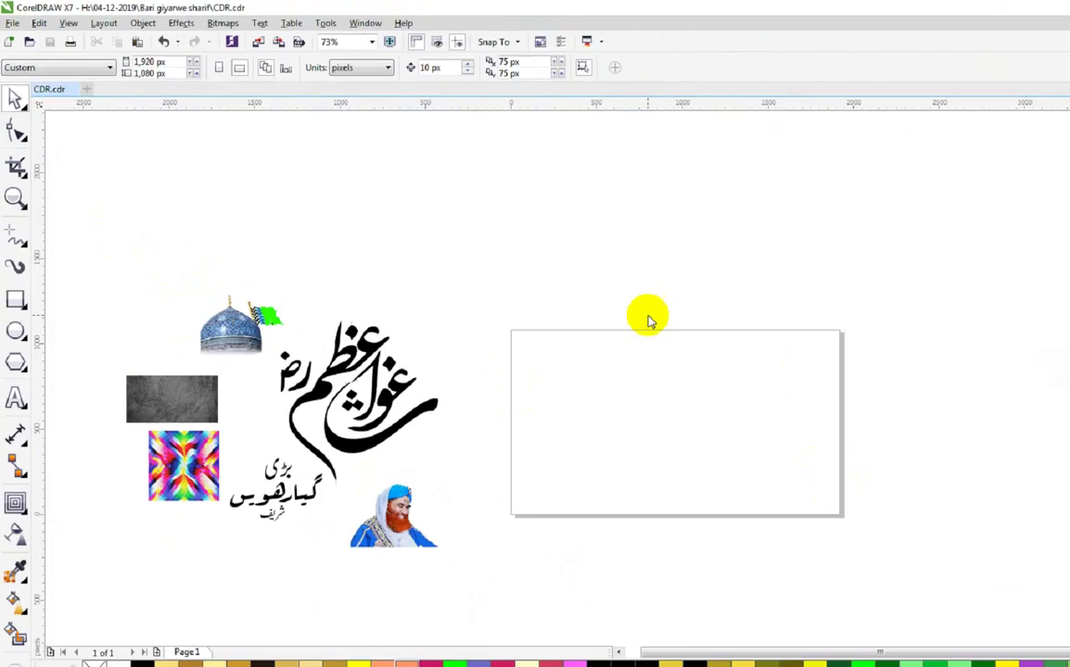
pyautogui.click(13, 90)
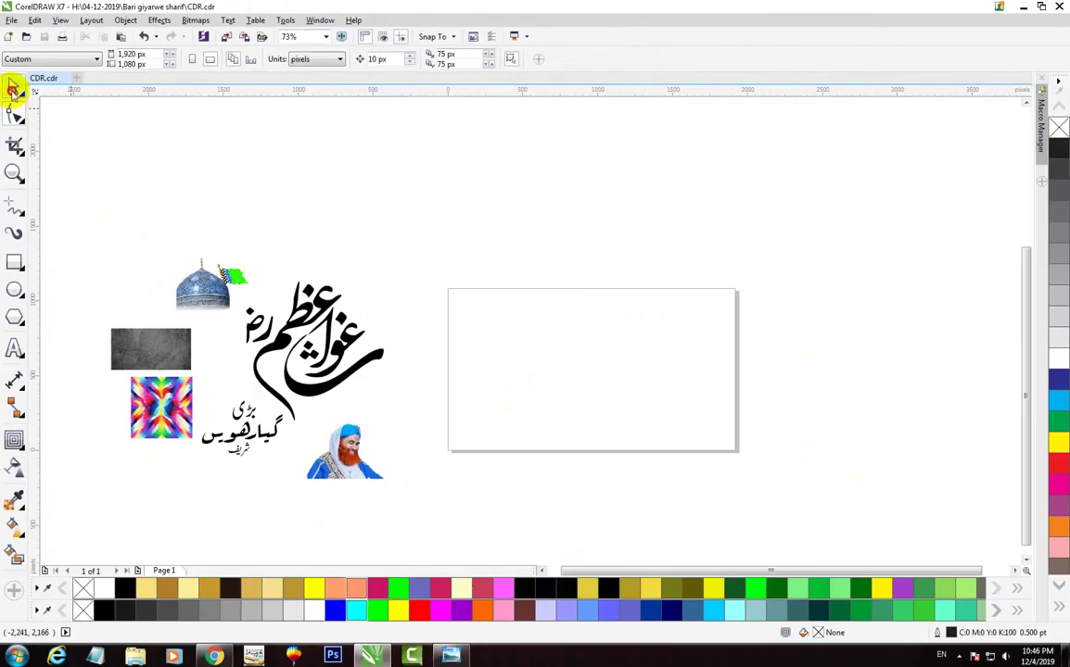
pyautogui.rightClick(723, 281)
pyautogui.moveTo(697, 98); pyautogui.dragTo(878, 201)
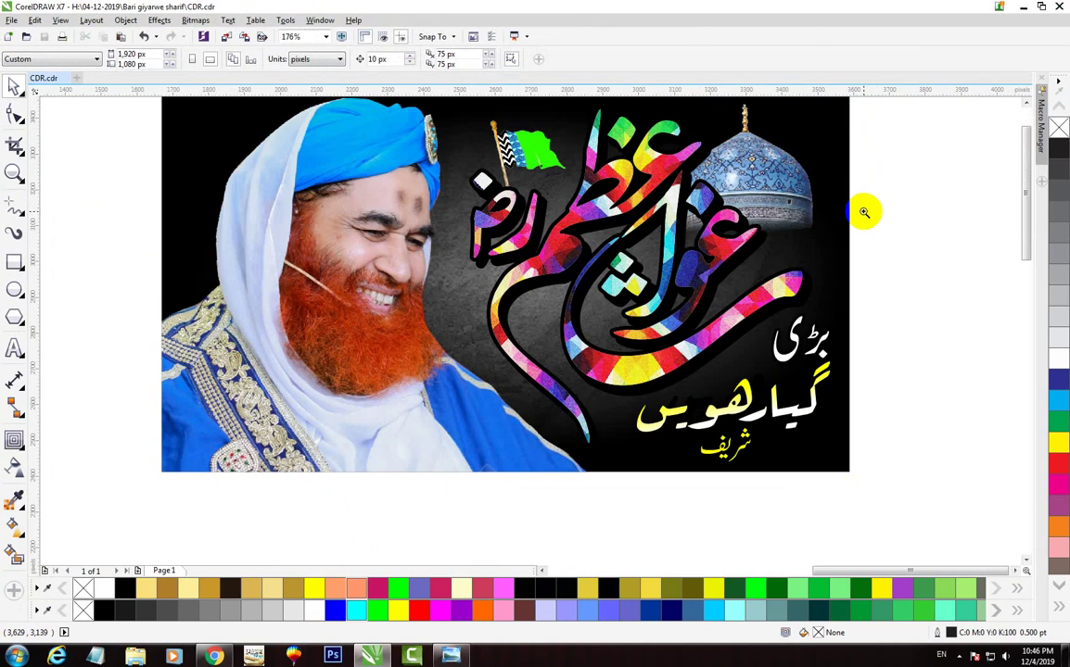
pyautogui.scroll(-2, 863, 211)
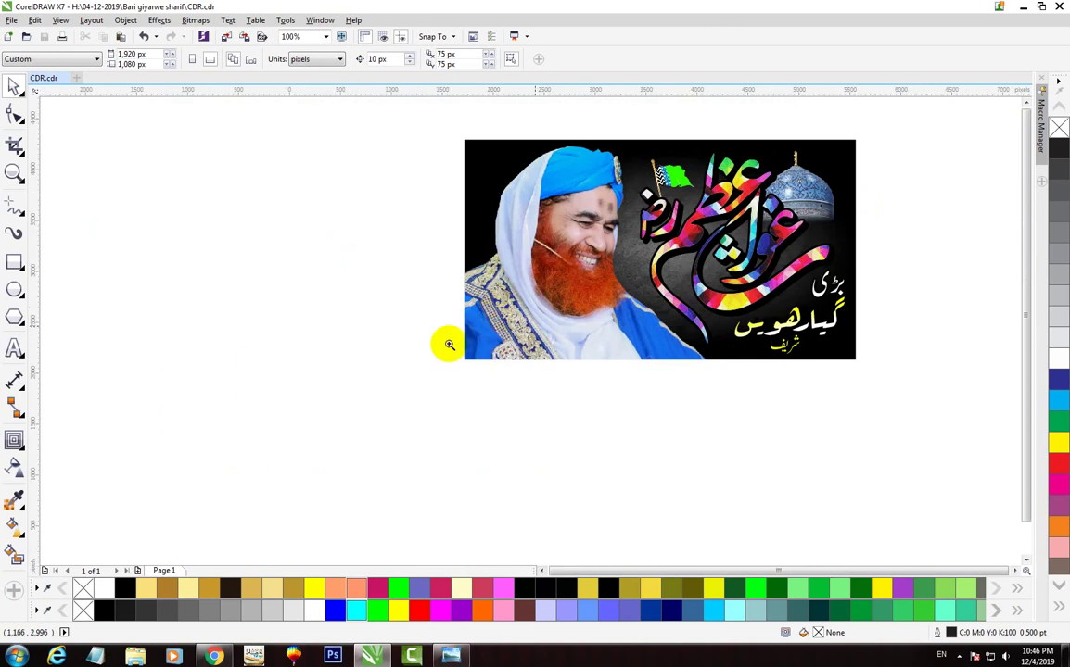
pyautogui.scroll(-2, 444, 341)
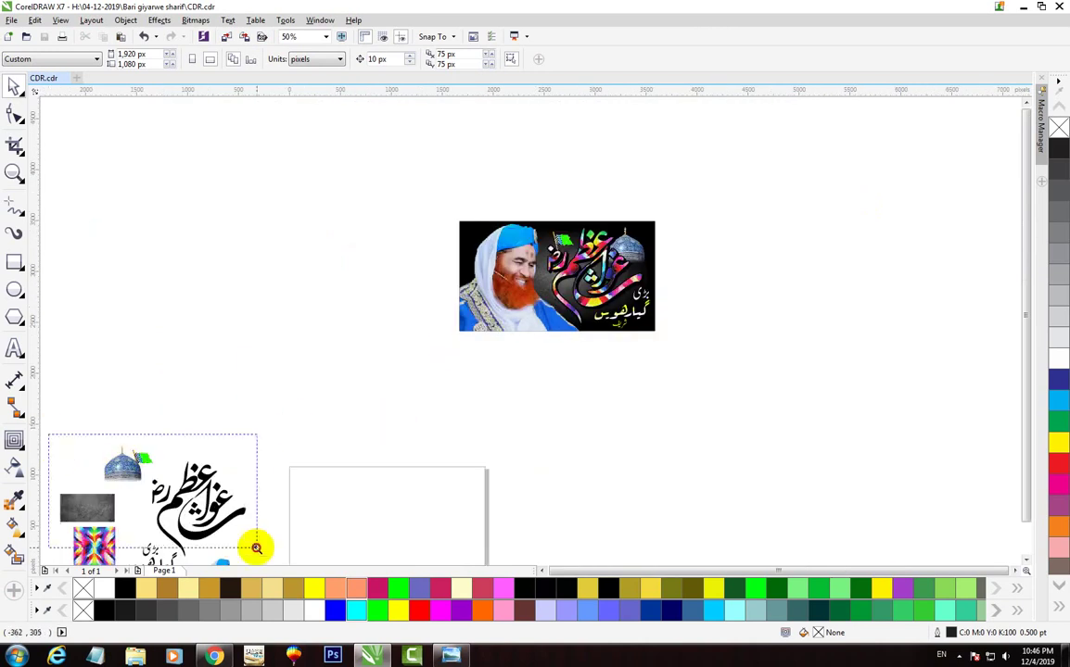
pyautogui.scroll(-1, 263, 555)
pyautogui.scroll(-2, 266, 559)
pyautogui.scroll(-1, 269, 570)
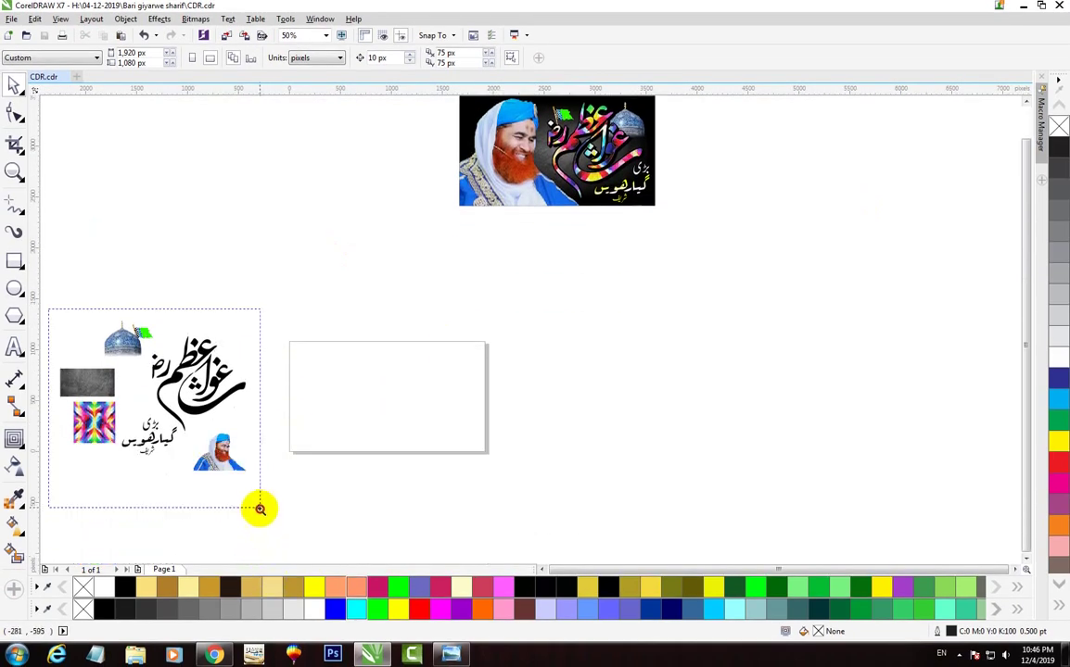
pyautogui.moveTo(262, 483); pyautogui.dragTo(51, 311)
pyautogui.click(13, 85)
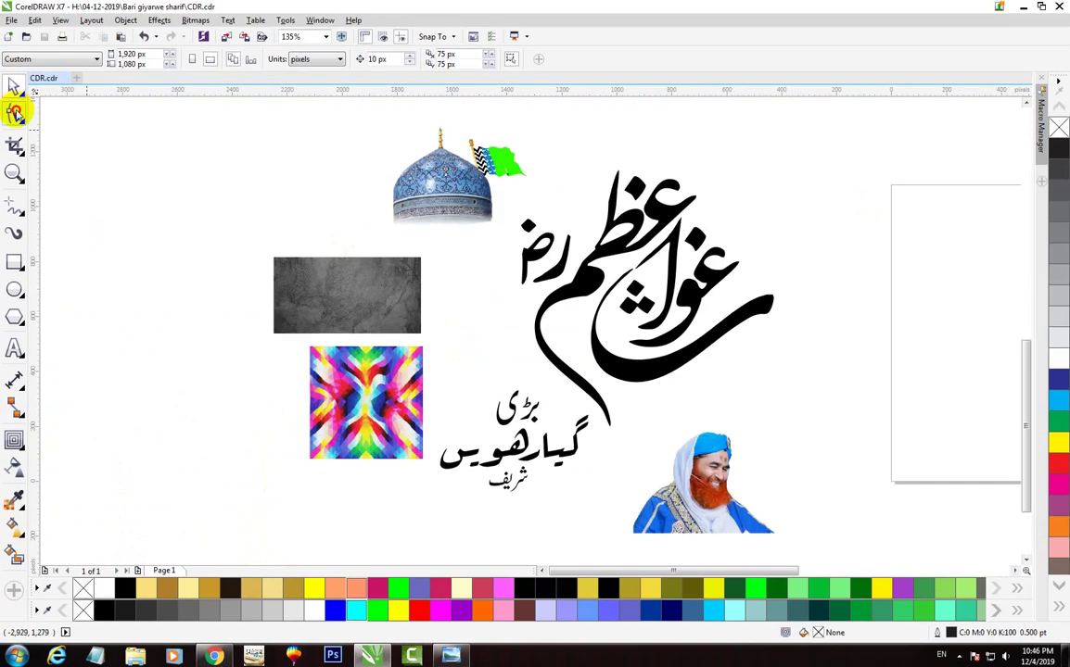
# - Inspect the calligraphy curve and the three Urdu text pieces, then switch to YouTube
pyautogui.click(639, 262)
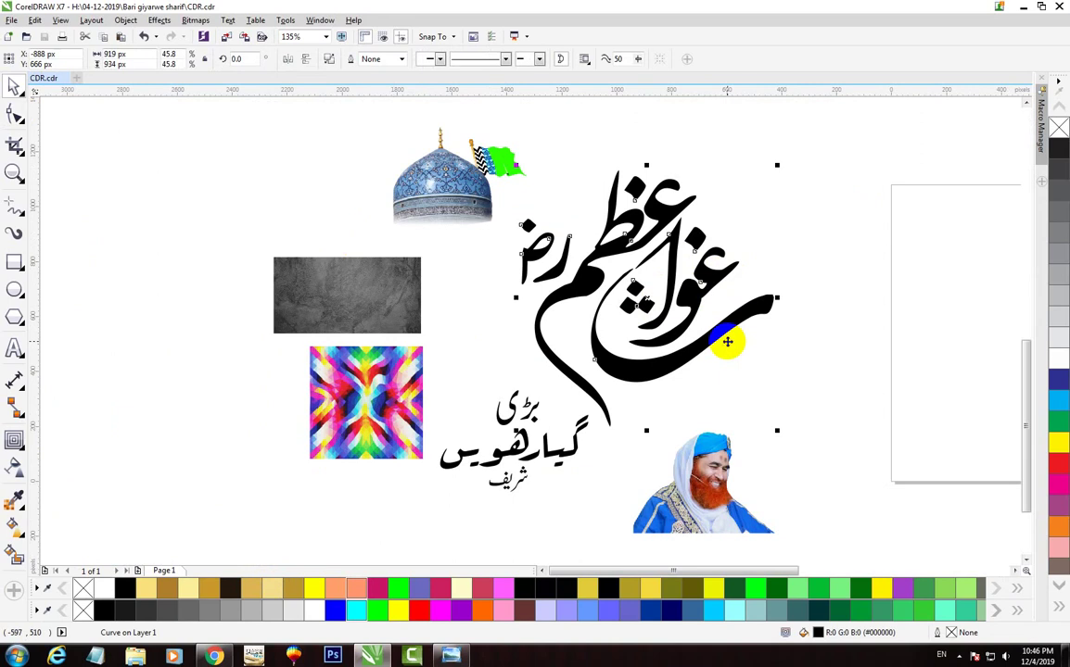
pyautogui.press('z')
pyautogui.moveTo(407, 366); pyautogui.dragTo(584, 468)
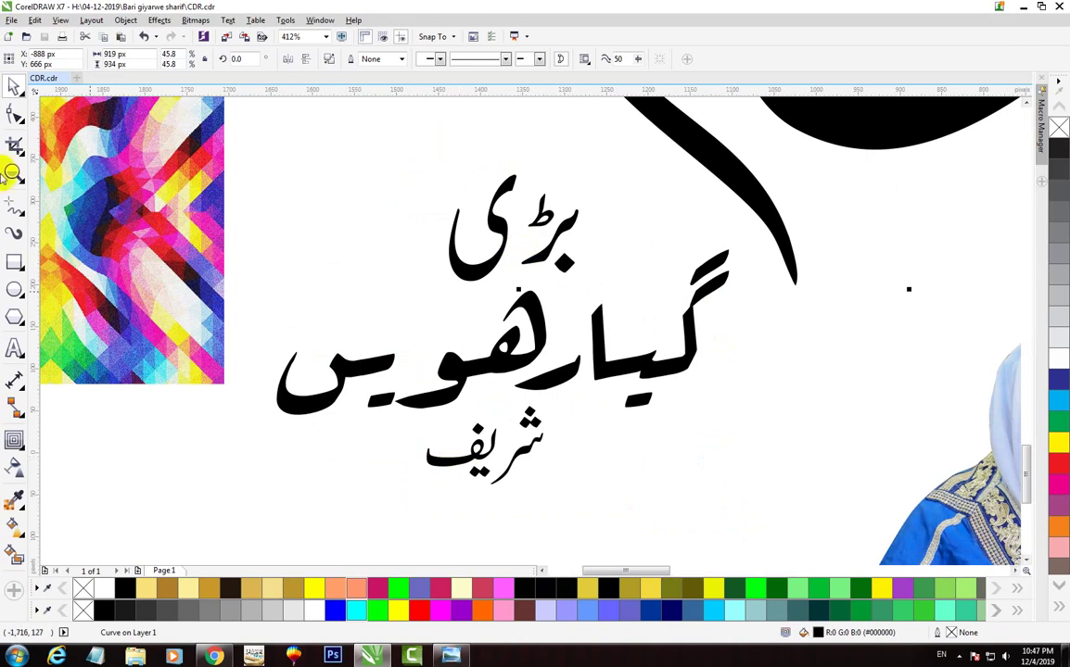
pyautogui.click(13, 112)
pyautogui.click(13, 84)
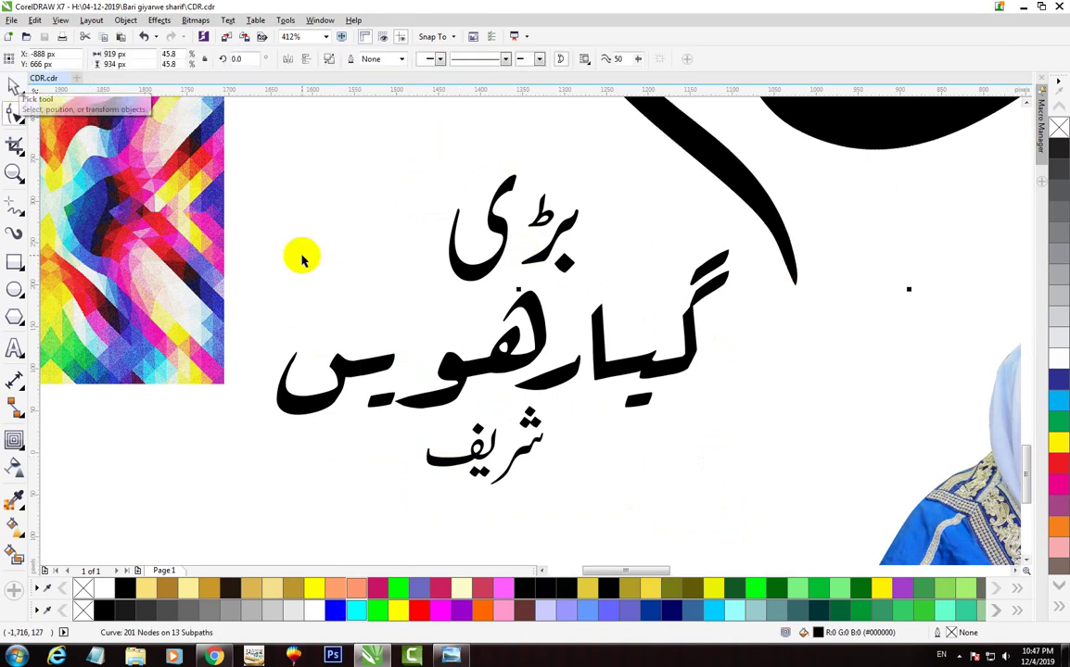
pyautogui.moveTo(255, 130); pyautogui.dragTo(776, 520)
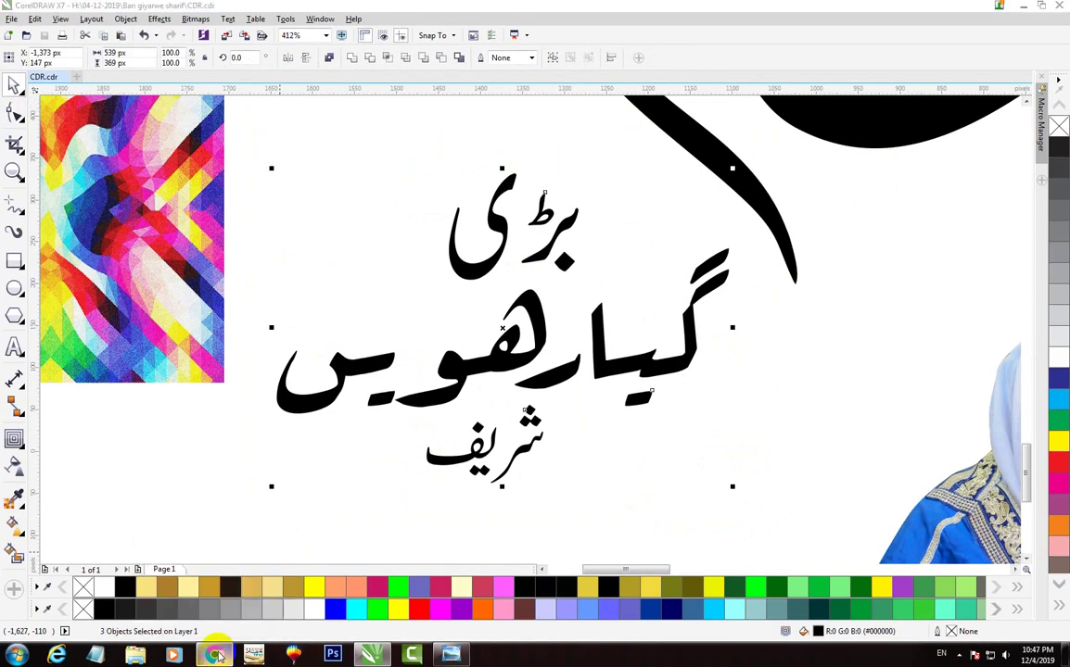
pyautogui.click(215, 654)
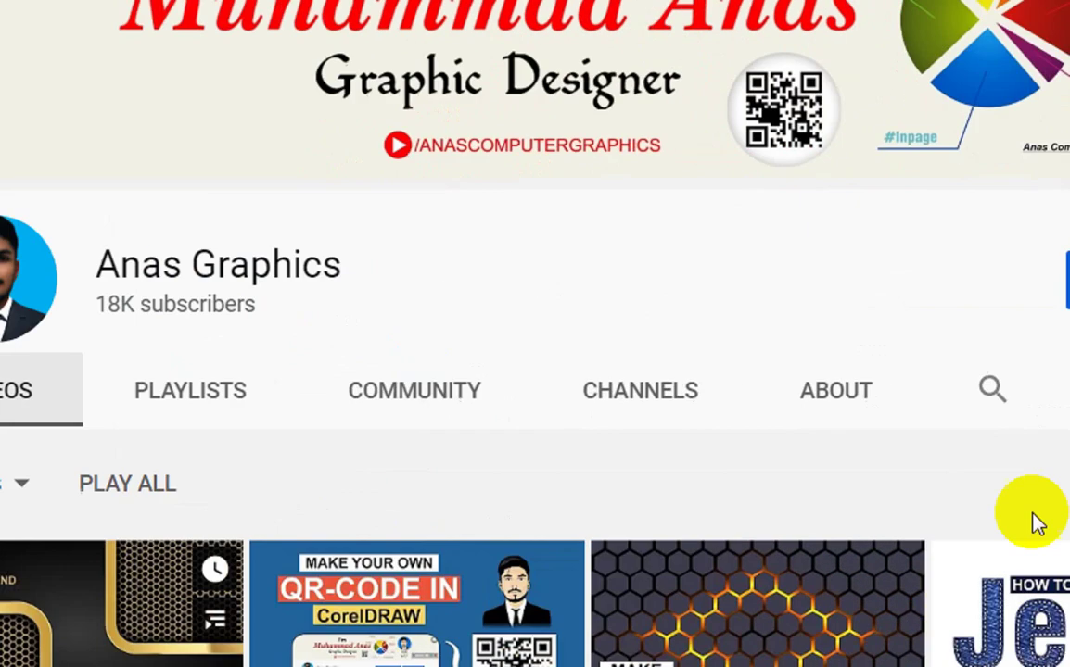
# - Search the YouTube channel for 'inpage' tutorials, then return to the CorelDRAW drawing
pyautogui.click(906, 405)
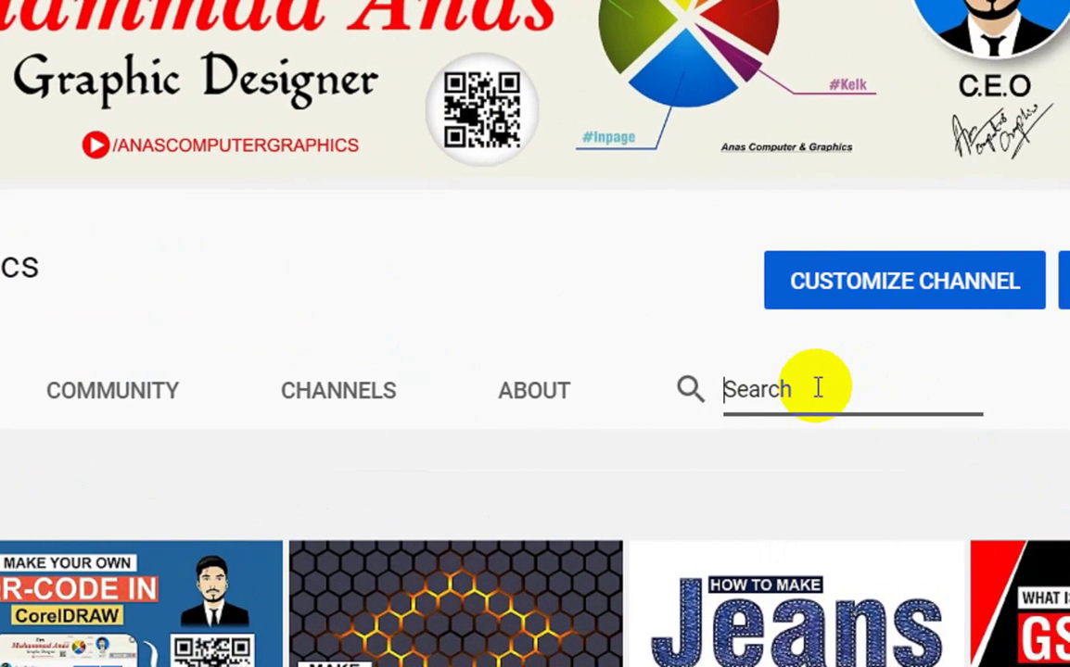
pyautogui.write('inpage')
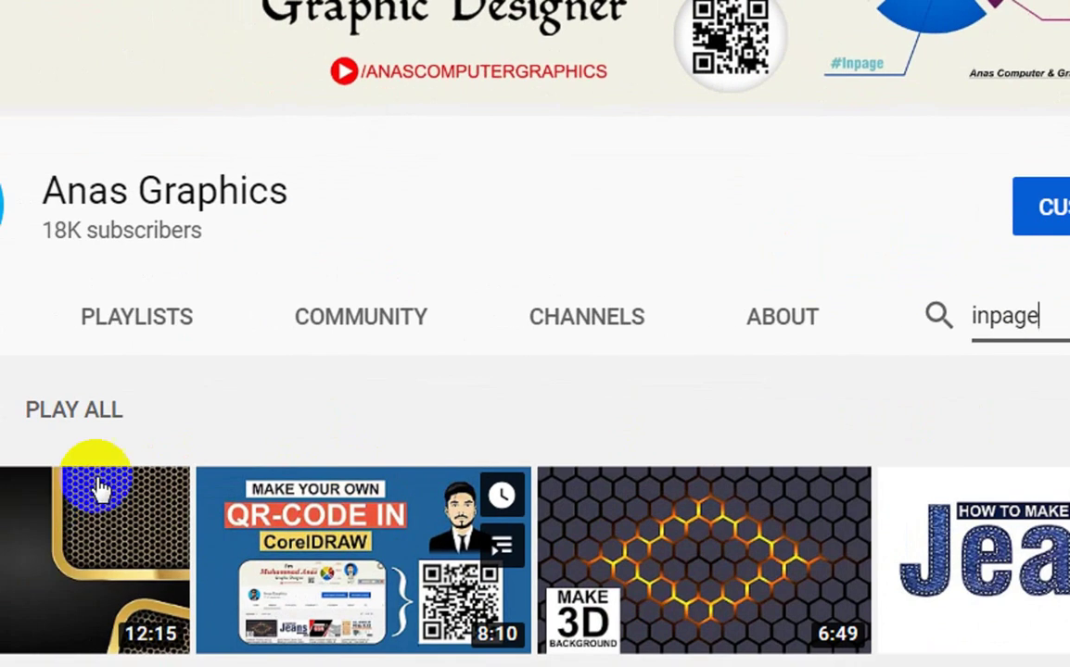
pyautogui.press('Return')
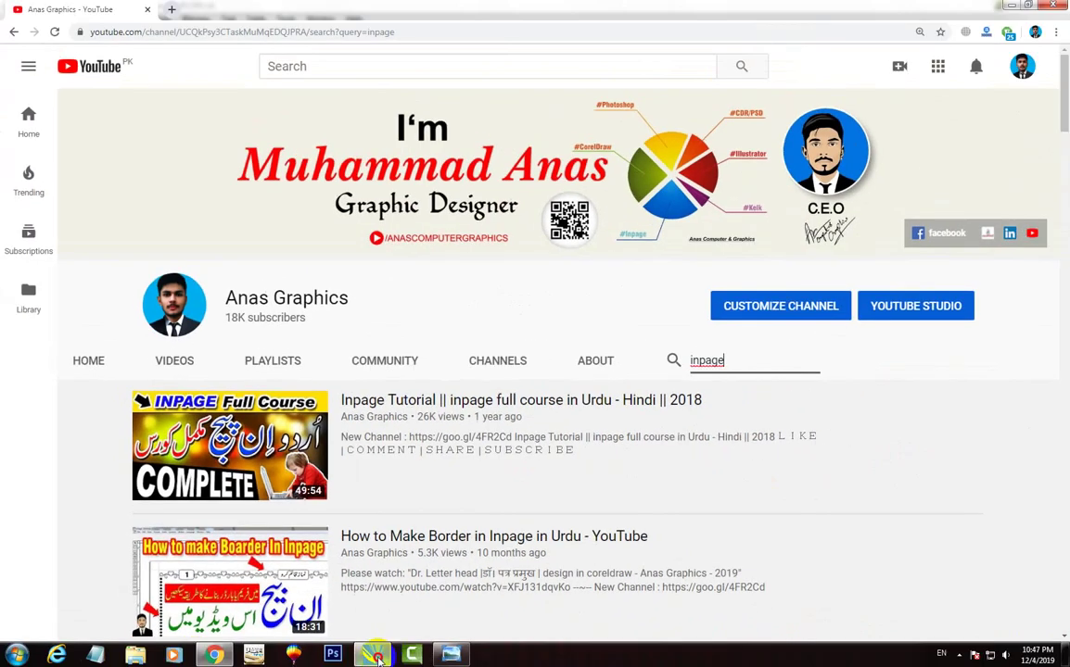
pyautogui.click(413, 655)
pyautogui.scroll(-2, 588, 169)
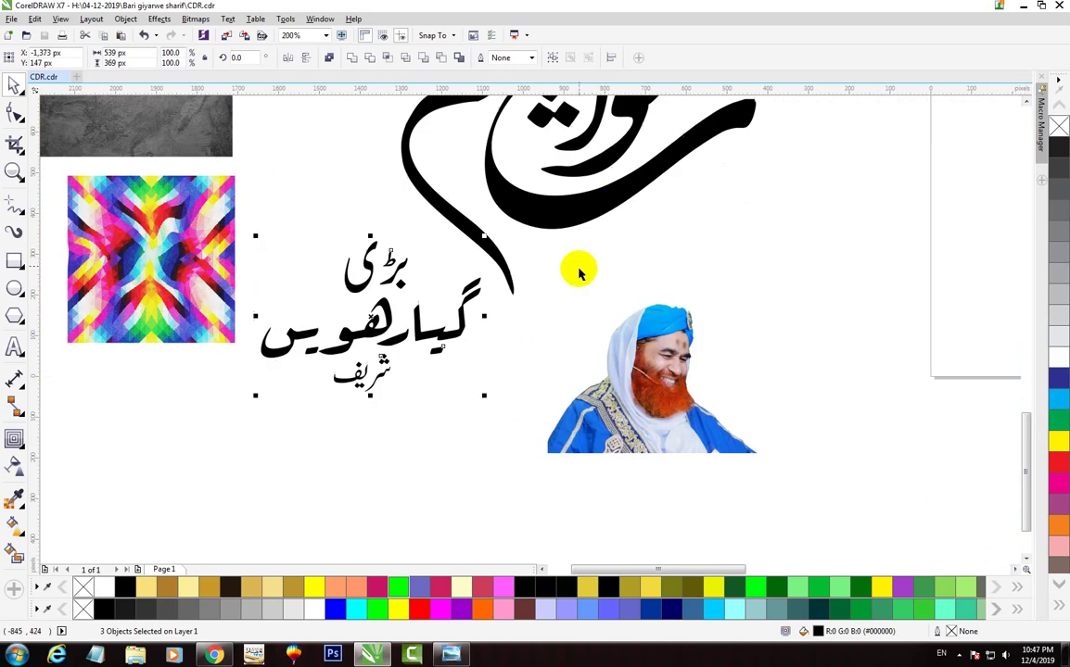
pyautogui.click(575, 357)
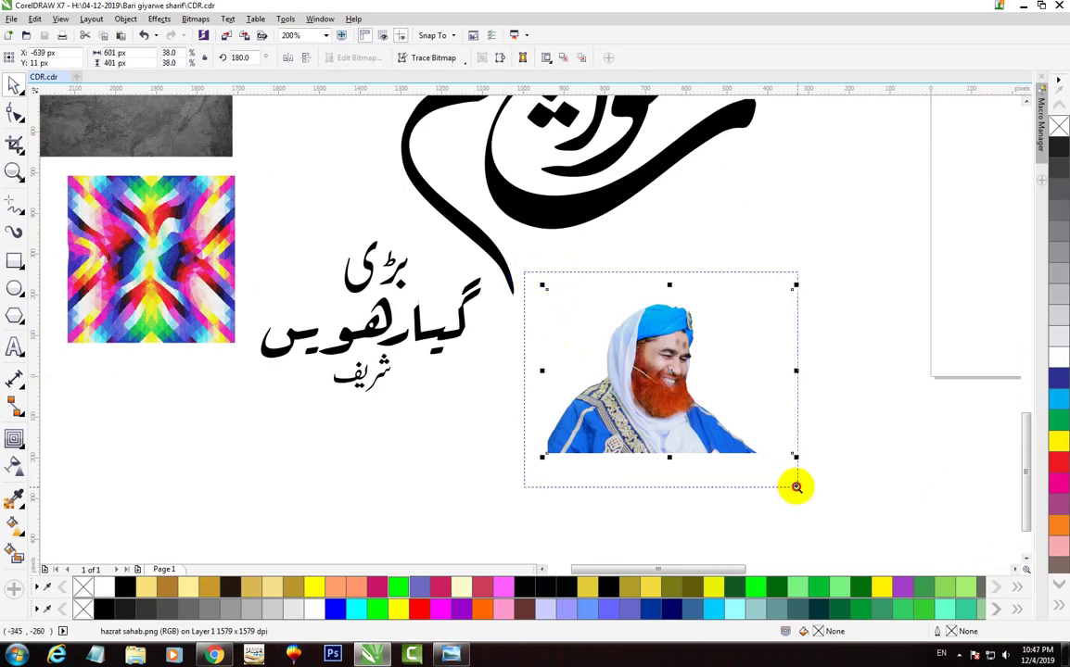
pyautogui.moveTo(525, 273); pyautogui.dragTo(812, 486)
pyautogui.click(13, 87)
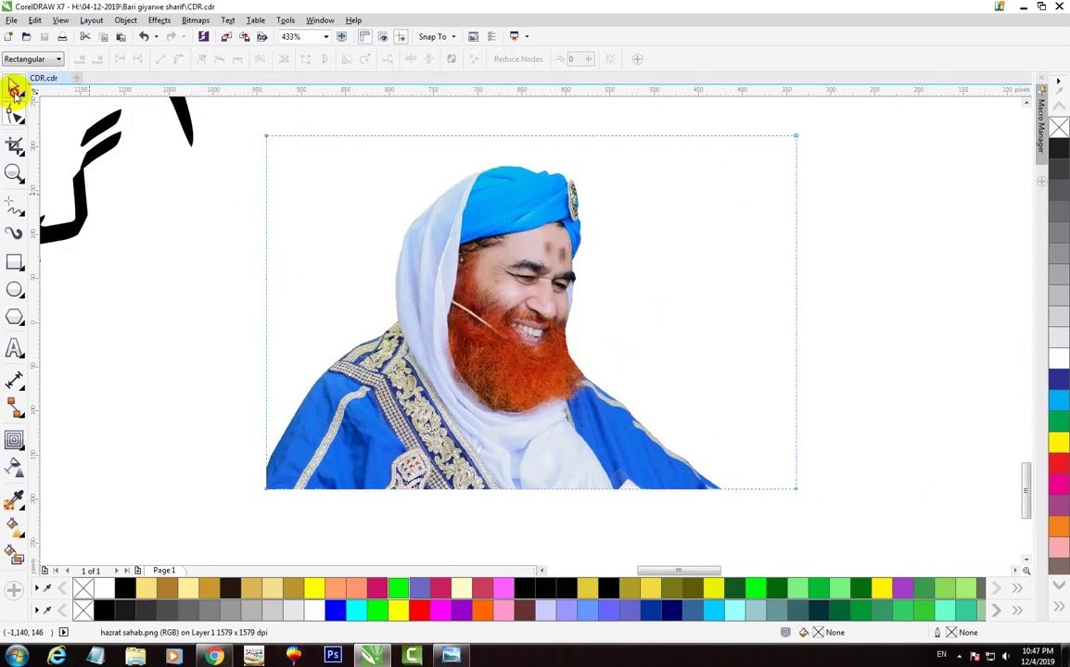
pyautogui.click(244, 120)
pyautogui.click(640, 425)
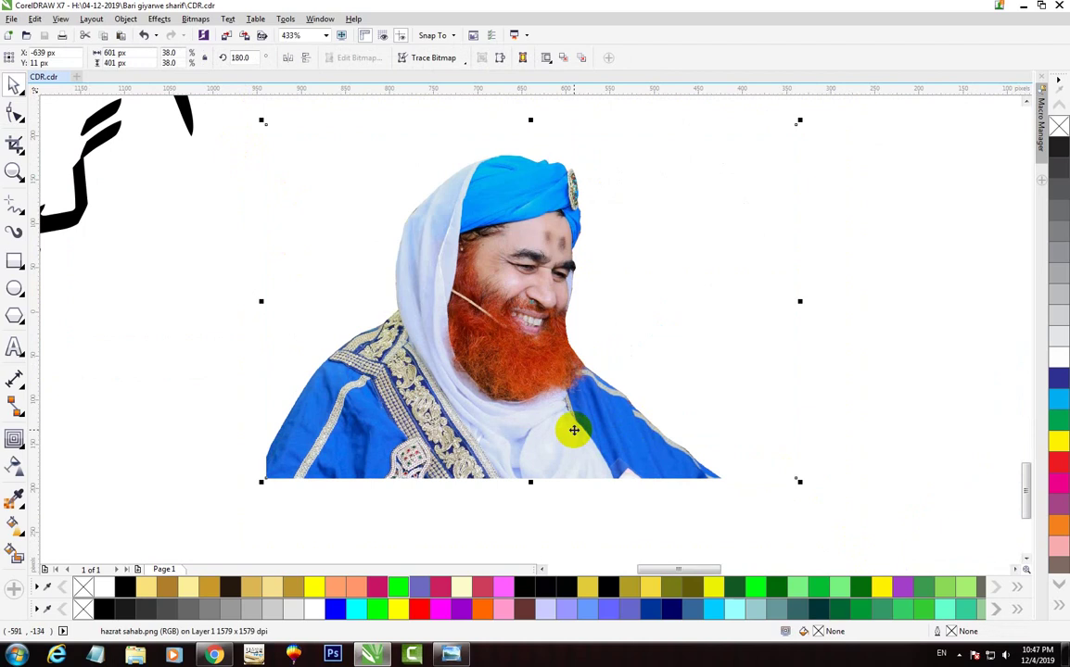
pyautogui.scroll(-3, 593, 417)
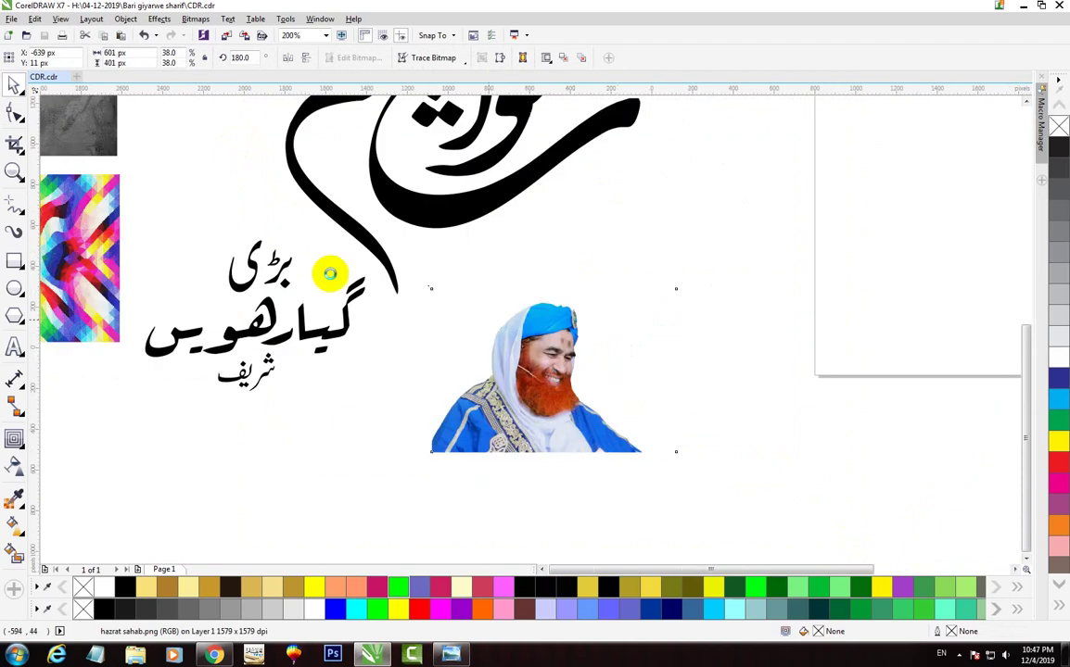
pyautogui.scroll(-1, 288, 293)
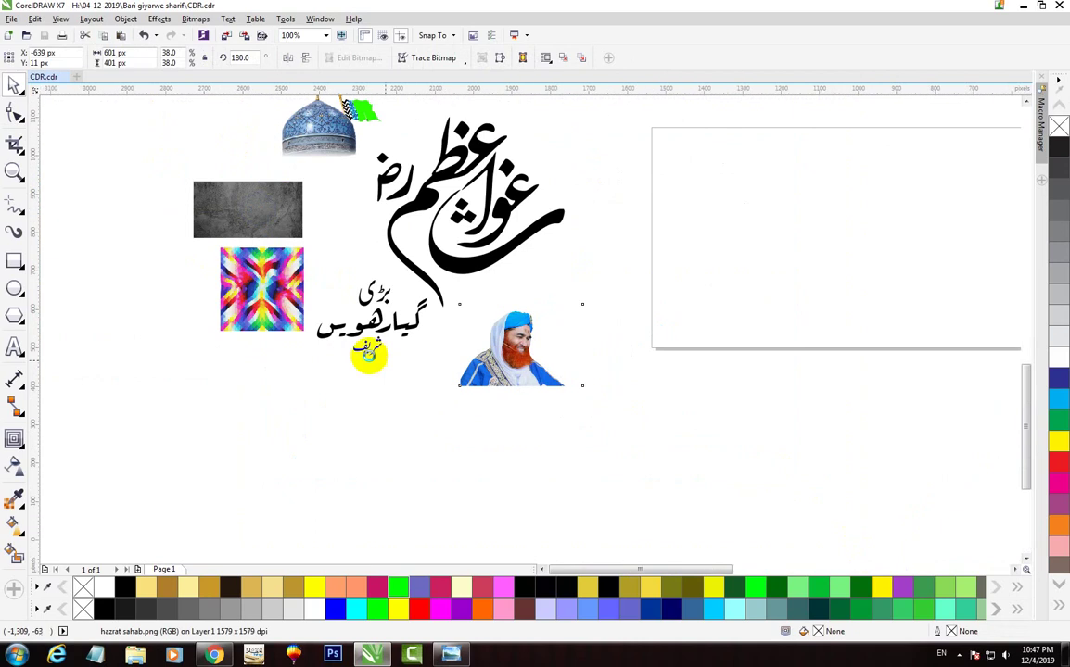
pyautogui.scroll(2, 55, 130)
# - Select the grey texture and zoom around the texture and colourful pattern images
pyautogui.click(13, 85)
pyautogui.click(480, 285)
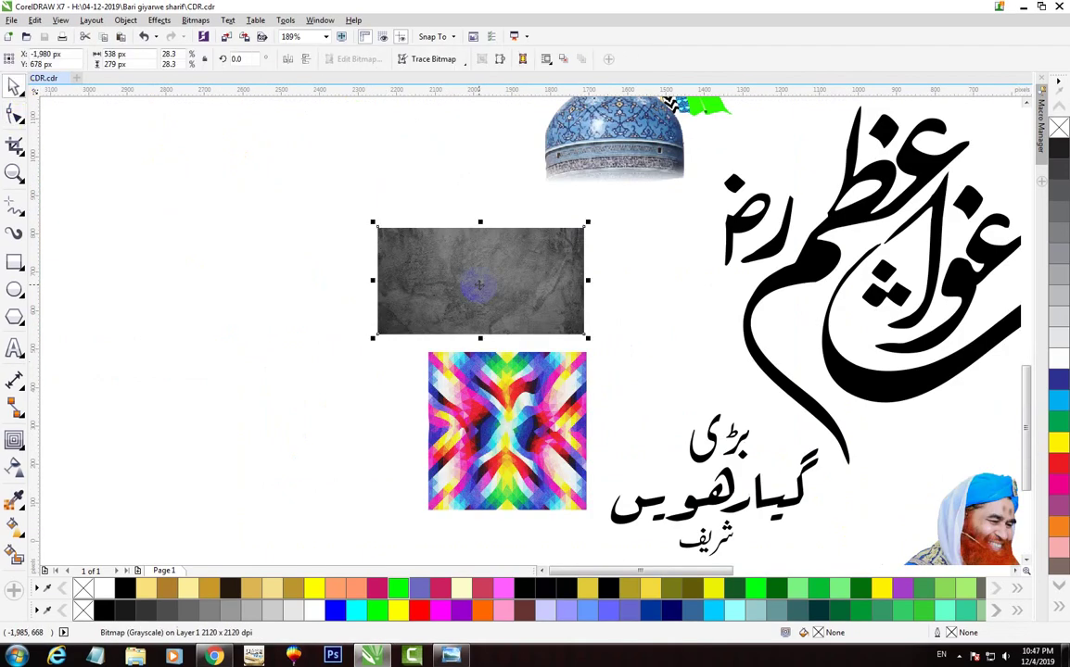
pyautogui.press('z')
pyautogui.moveTo(327, 203); pyautogui.dragTo(614, 362)
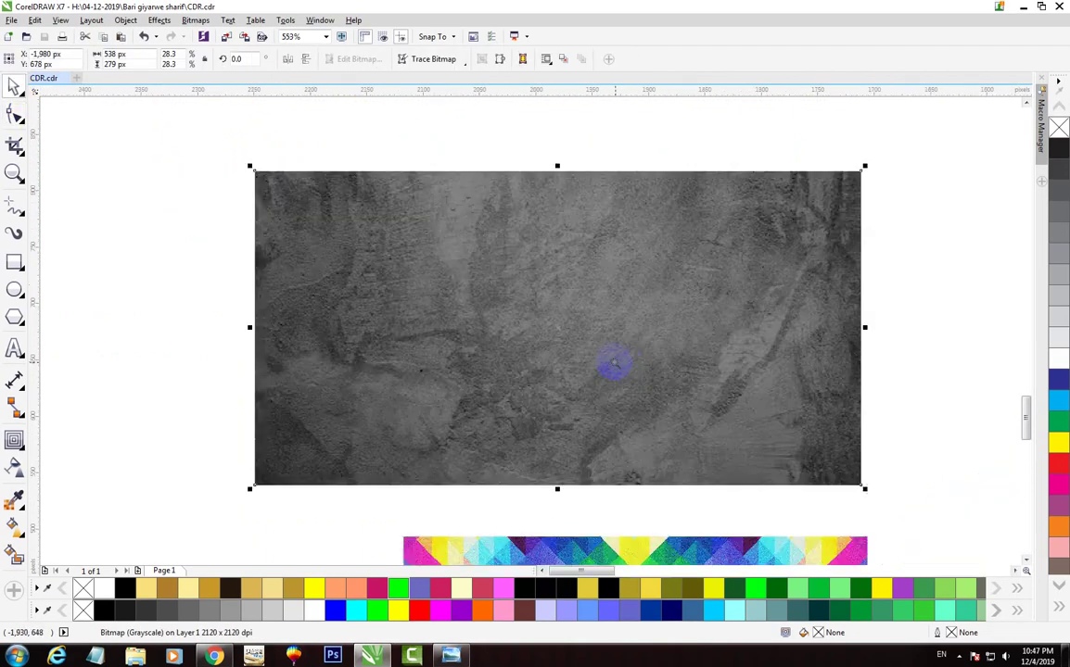
pyautogui.rightClick(629, 370)
pyautogui.scroll(-1, 649, 436)
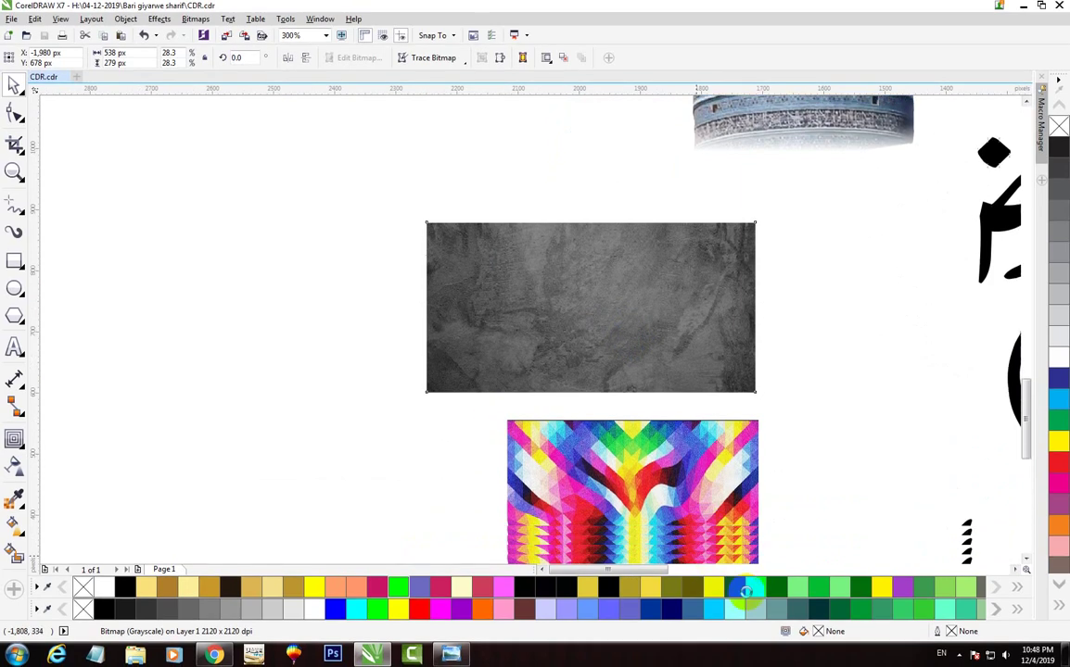
pyautogui.moveTo(721, 416); pyautogui.dragTo(528, 560)
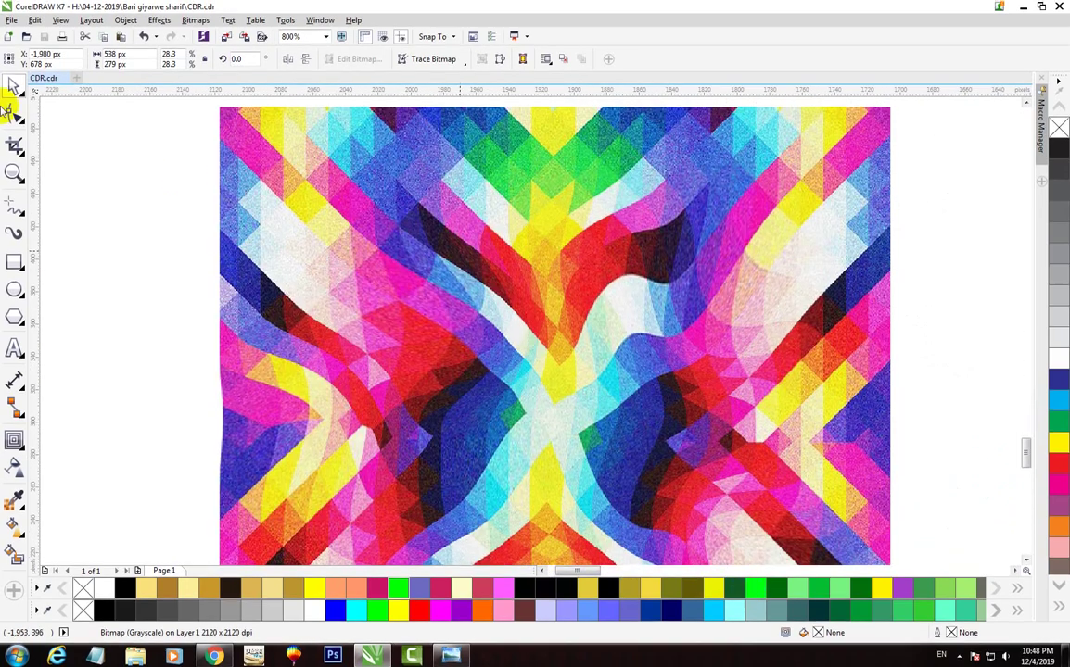
# - Zoom in closely on the dome and grey texture images
pyautogui.click(14, 85)
pyautogui.scroll(-1, 594, 263)
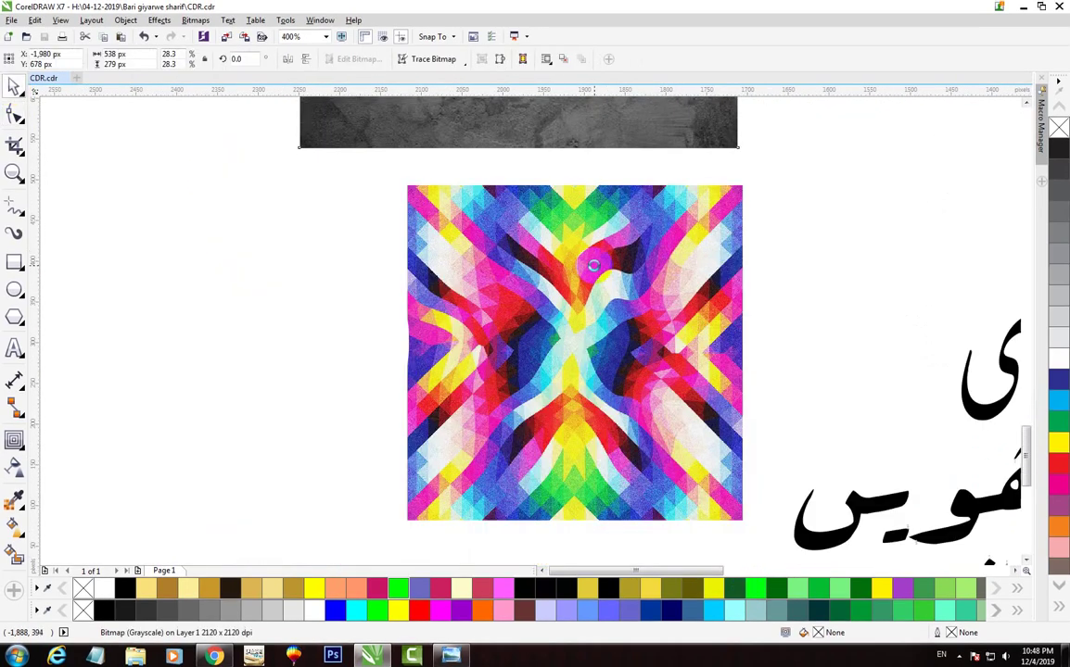
pyautogui.scroll(-1, 598, 269)
pyautogui.scroll(-1, 626, 232)
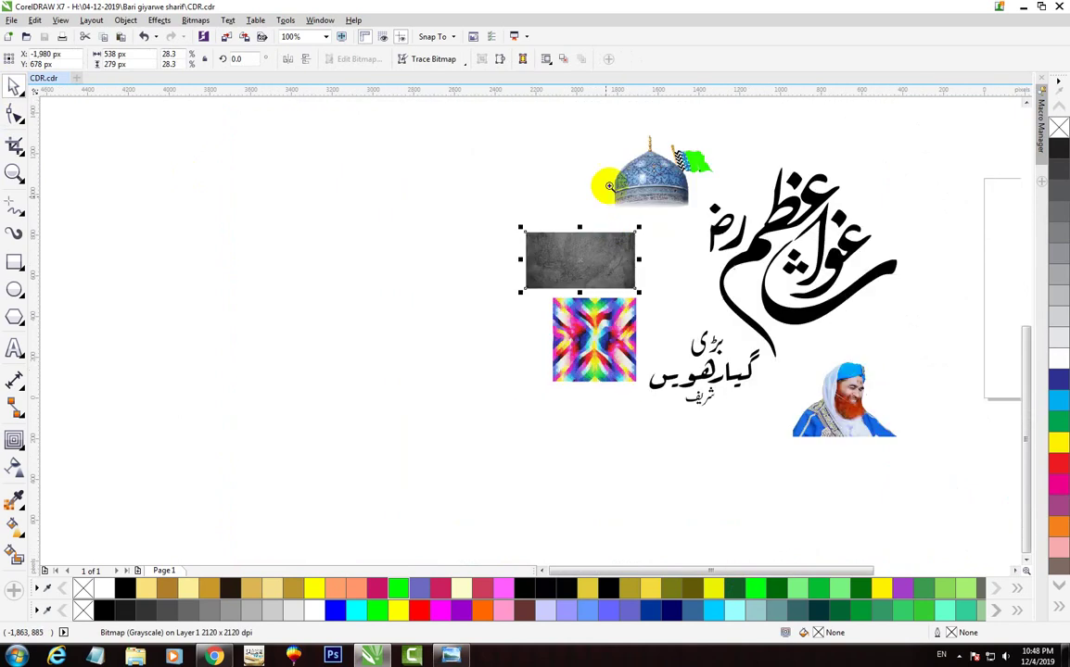
pyautogui.moveTo(557, 134); pyautogui.dragTo(811, 255)
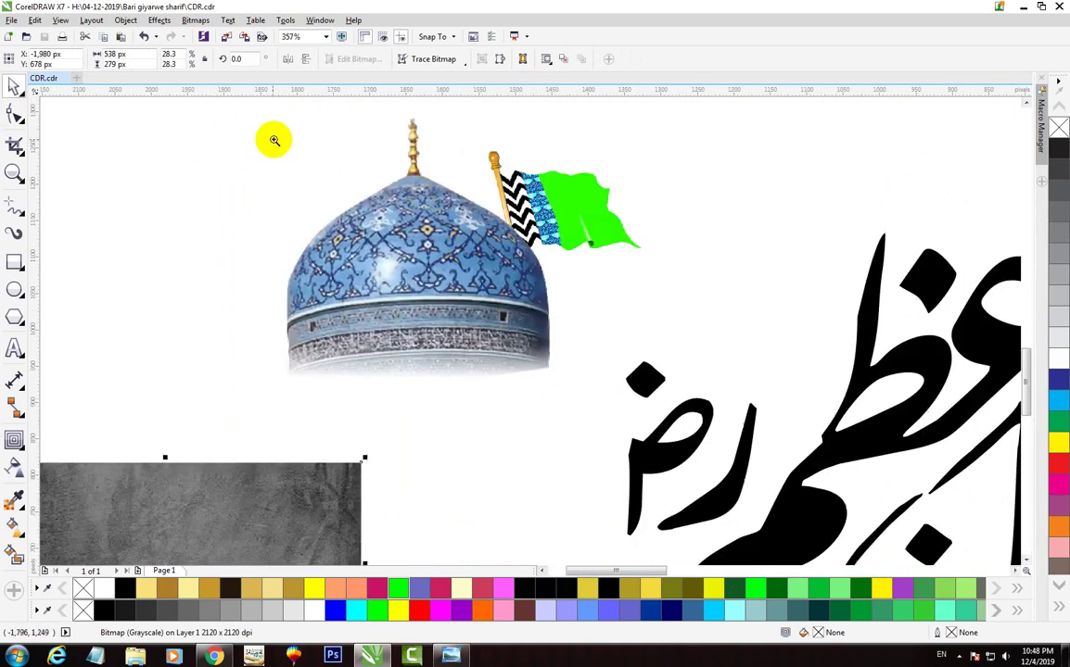
pyautogui.click(311, 303)
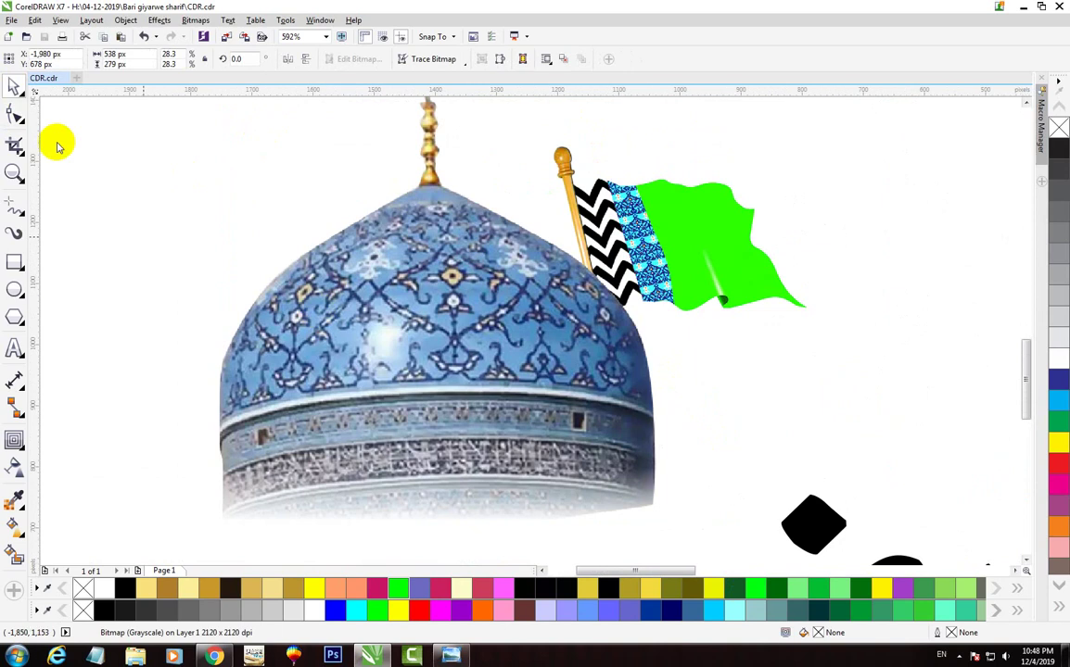
pyautogui.scroll(-1, 53, 138)
pyautogui.click(14, 85)
# - Move the dome image left so it sits clear of the green flag
pyautogui.click(264, 215)
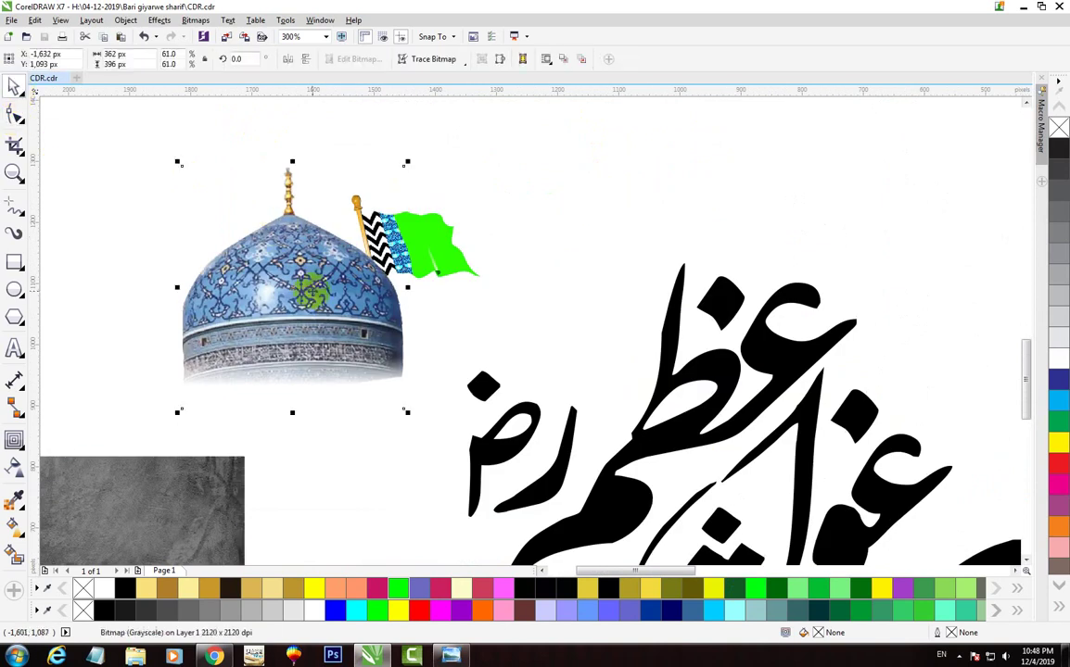
pyautogui.moveTo(357, 345); pyautogui.dragTo(282, 354)
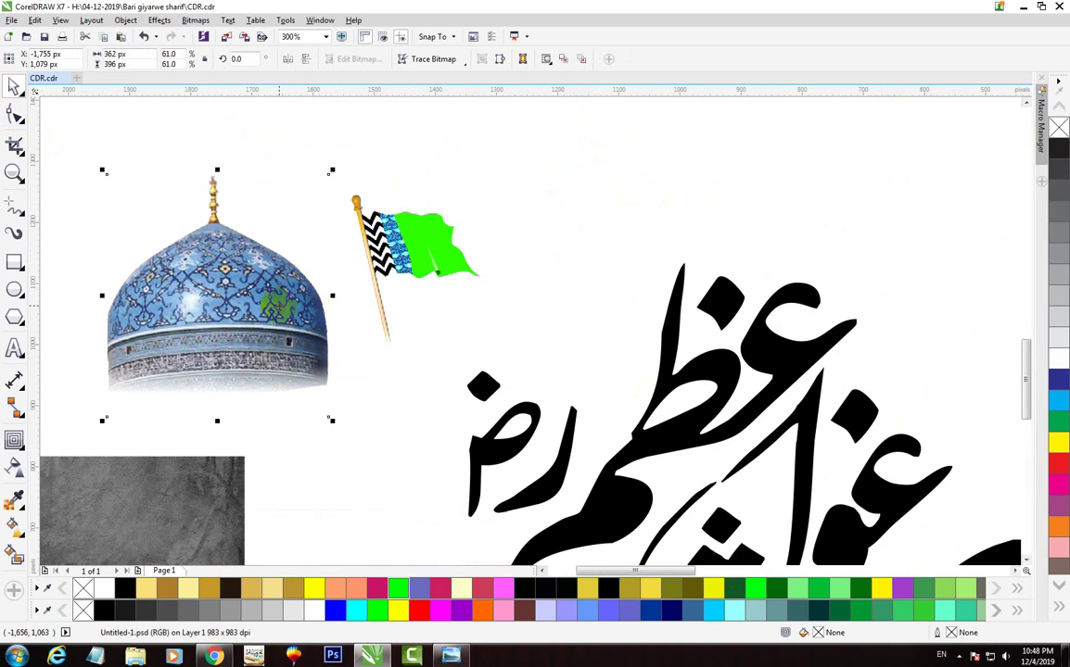
pyautogui.click(404, 227)
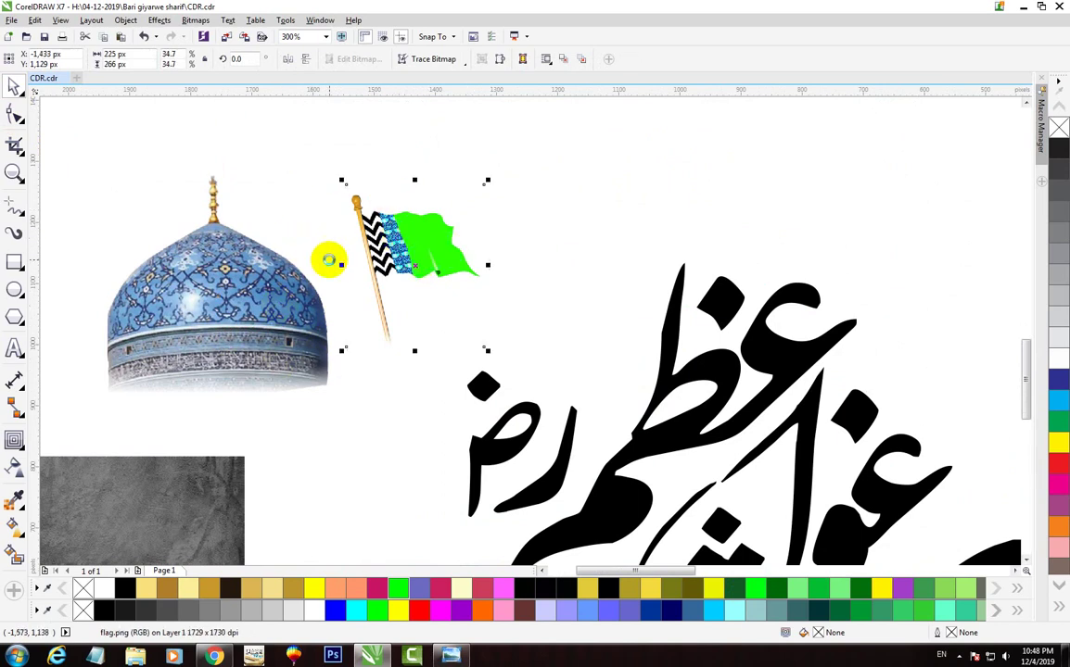
pyautogui.scroll(-2, 326, 242)
pyautogui.scroll(-4, 394, 269)
# - Zoom the view onto the blank page area
pyautogui.press('z')
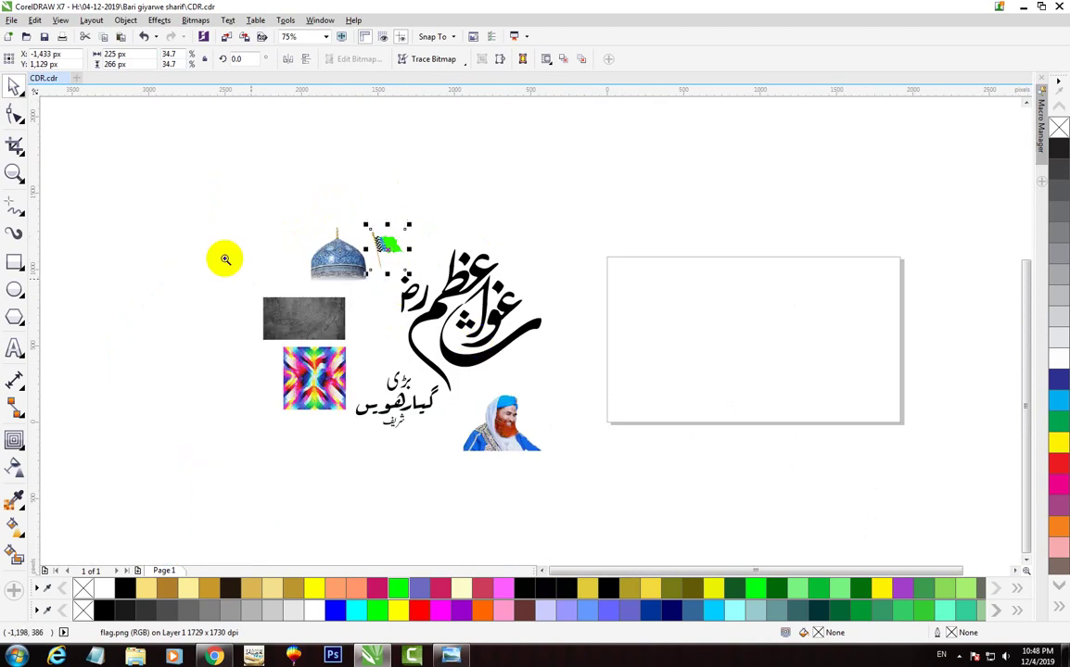
pyautogui.moveTo(218, 179); pyautogui.dragTo(875, 456)
pyautogui.moveTo(347, 162); pyautogui.dragTo(982, 505)
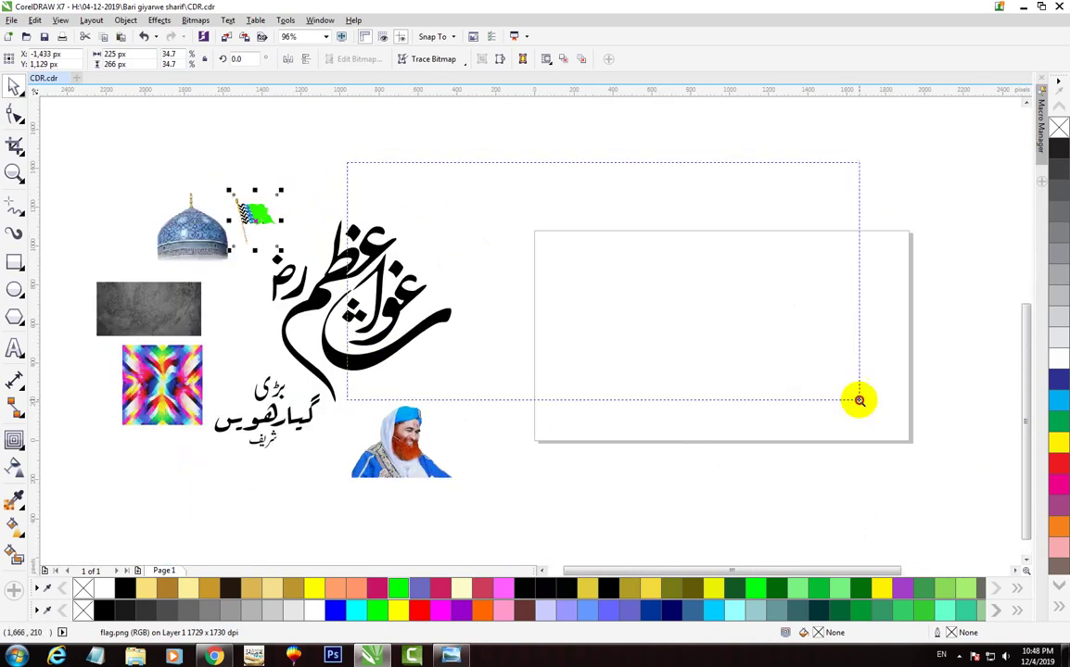
# - Dismiss the Windows prompt and add a 1920×1080 page-sized rectangle filled black
pyautogui.click(15, 113)
pyautogui.click(15, 88)
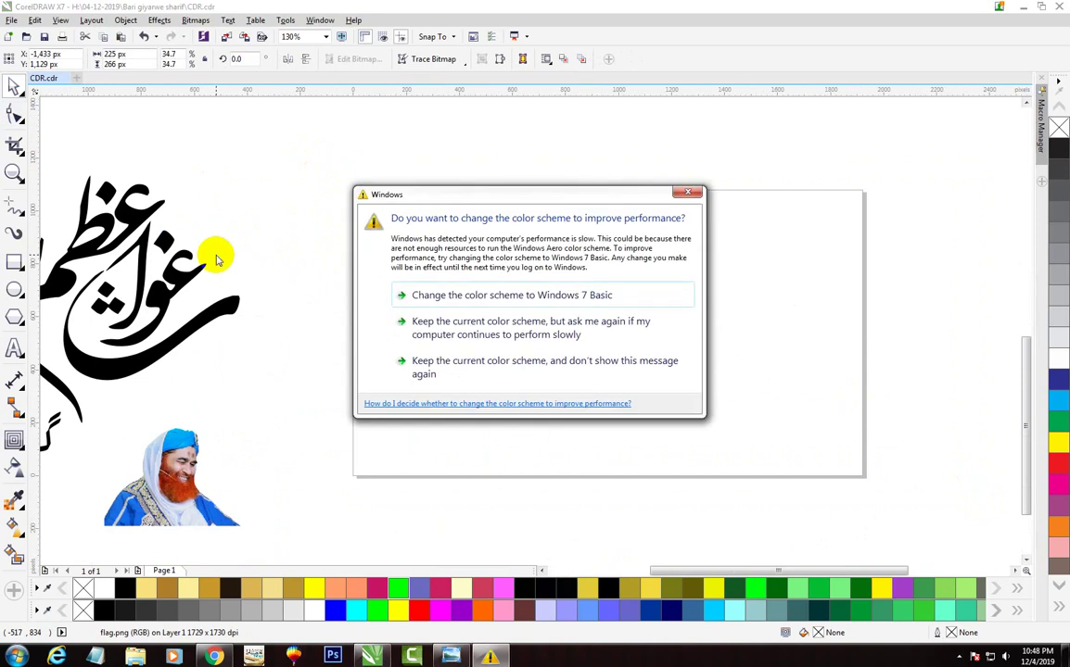
pyautogui.click(687, 191)
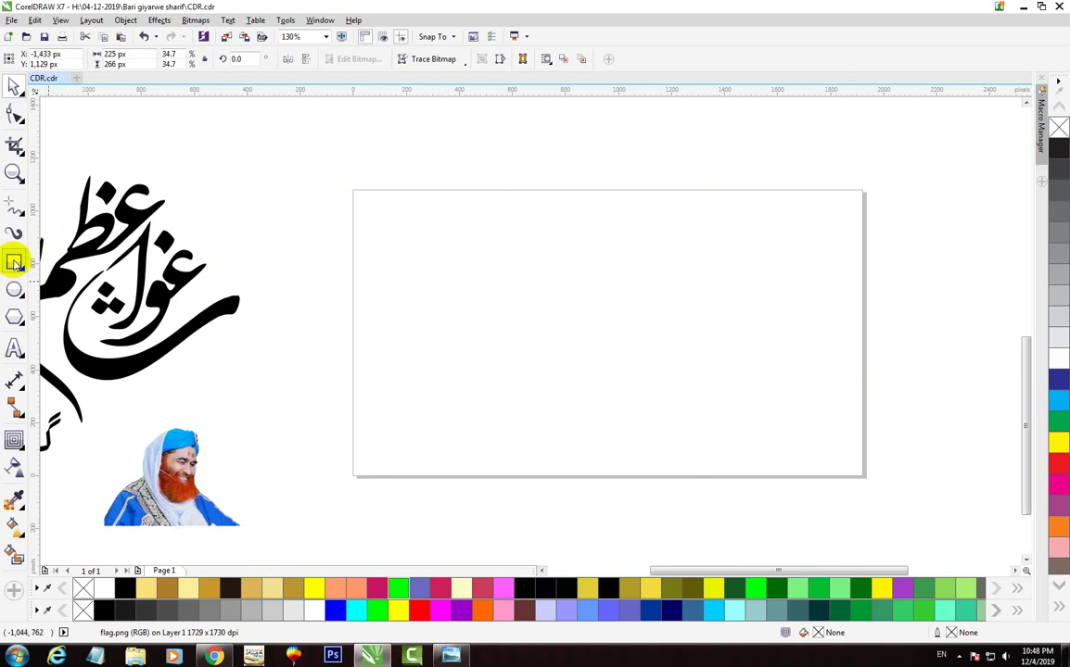
pyautogui.doubleClick(14, 263)
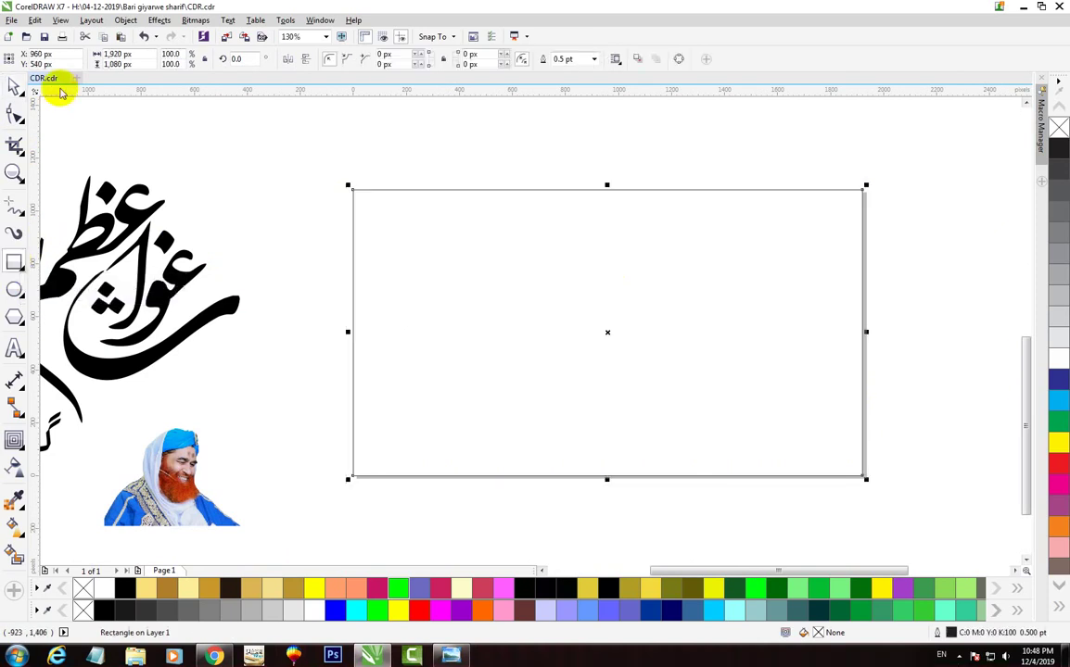
pyautogui.click(13, 87)
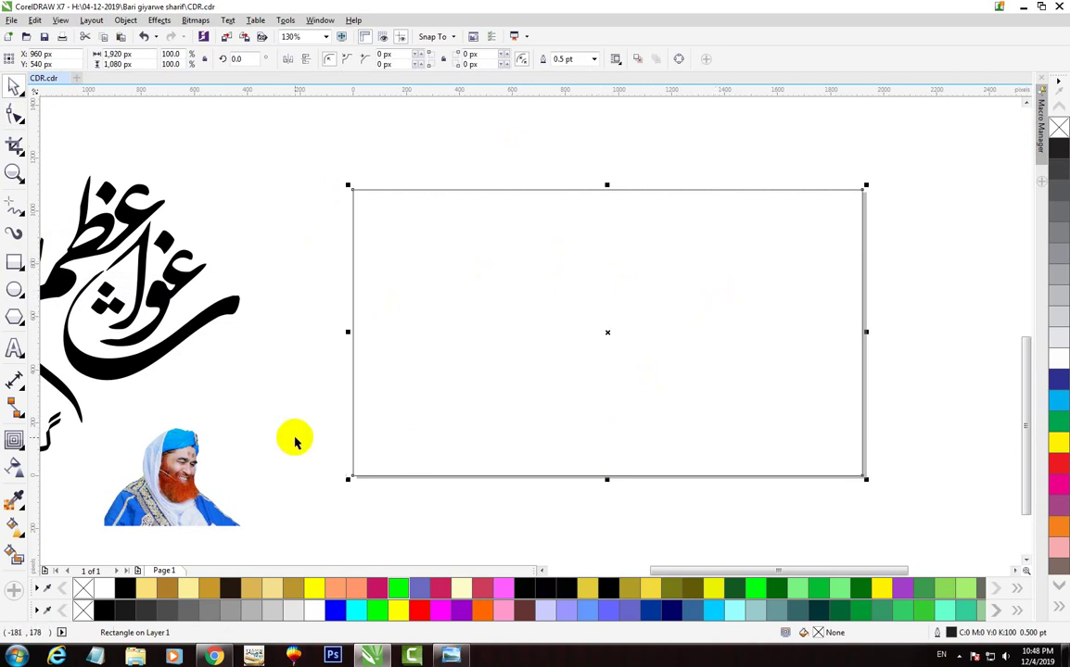
pyautogui.click(105, 612)
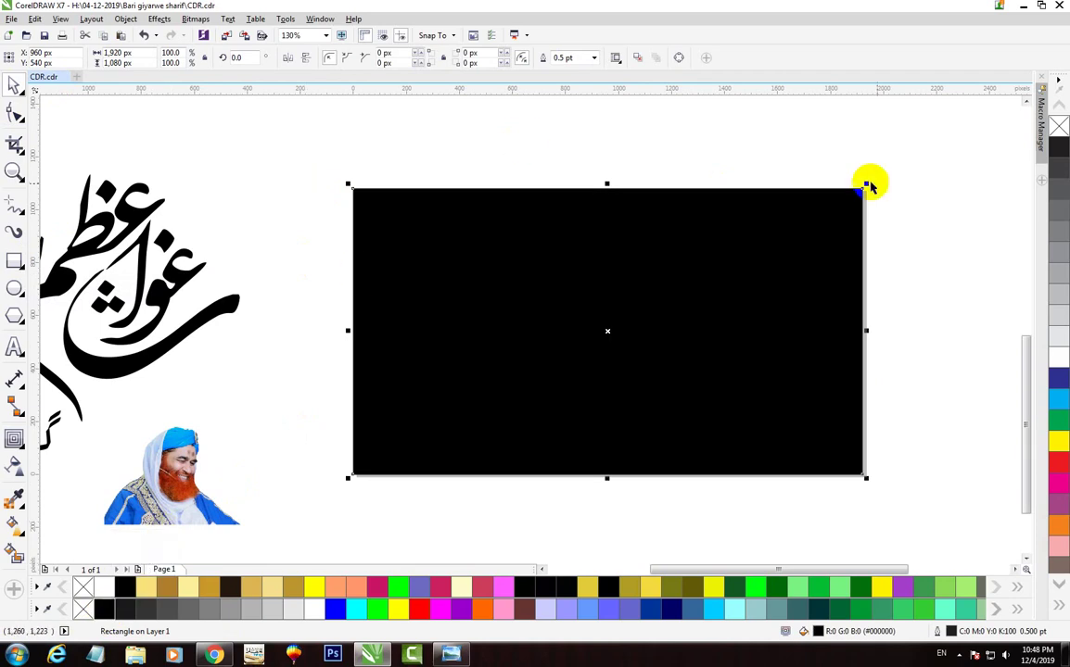
pyautogui.scroll(-2, 779, 458)
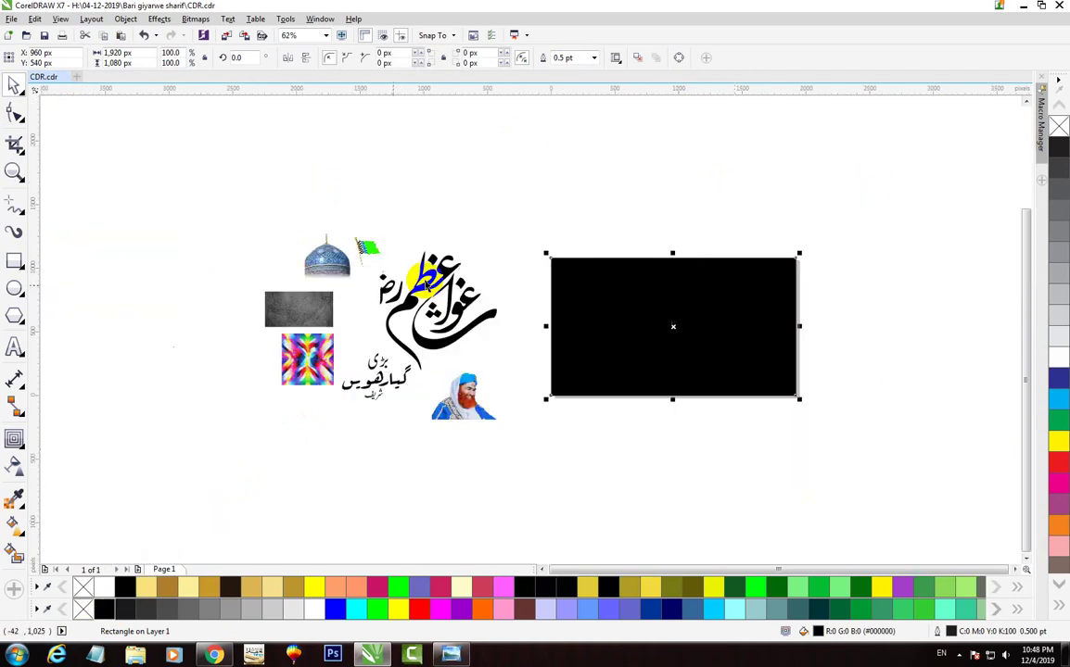
# - Move the grey texture onto the black rectangle and scale it to about 1,883×976 px
pyautogui.moveTo(291, 309); pyautogui.dragTo(629, 327)
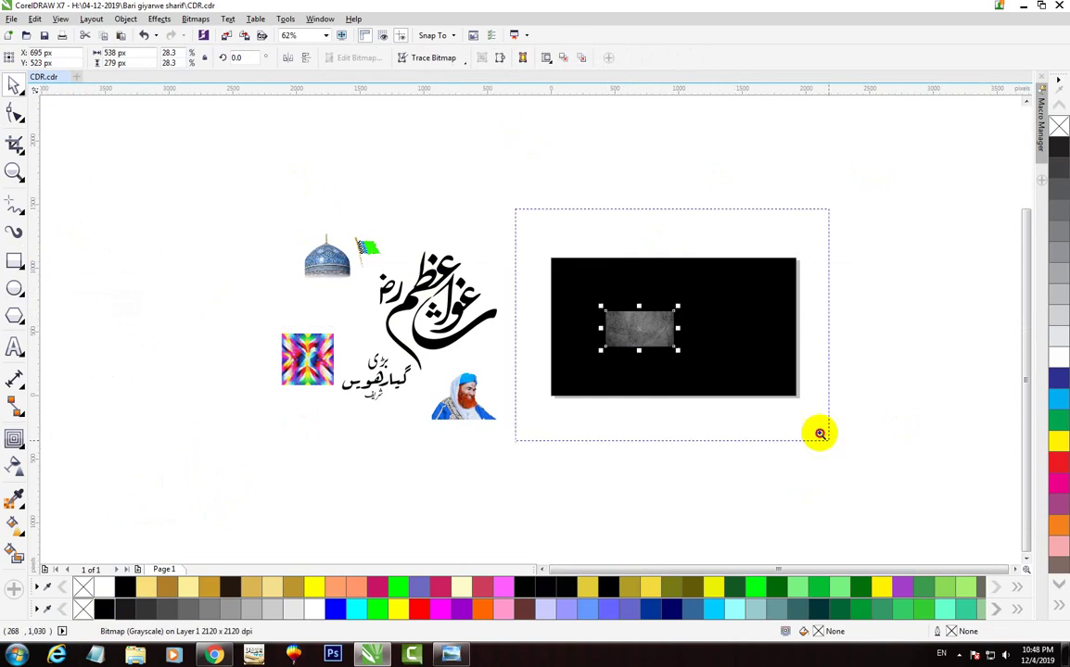
pyautogui.scroll(2, 848, 458)
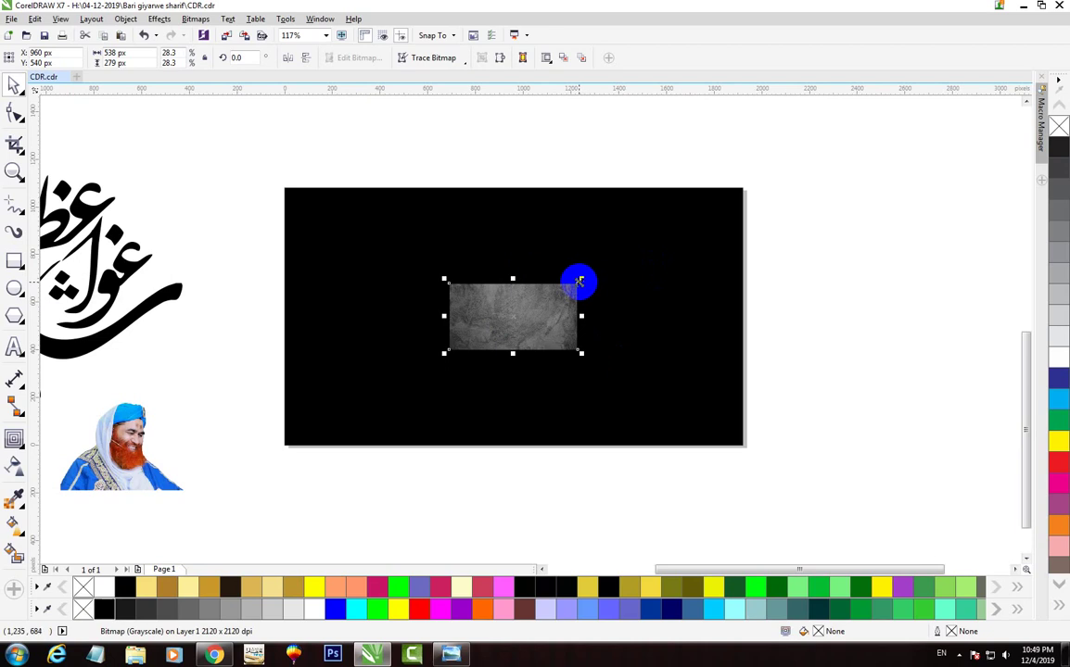
pyautogui.moveTo(580, 279); pyautogui.dragTo(803, 201)
pyautogui.click(353, 276)
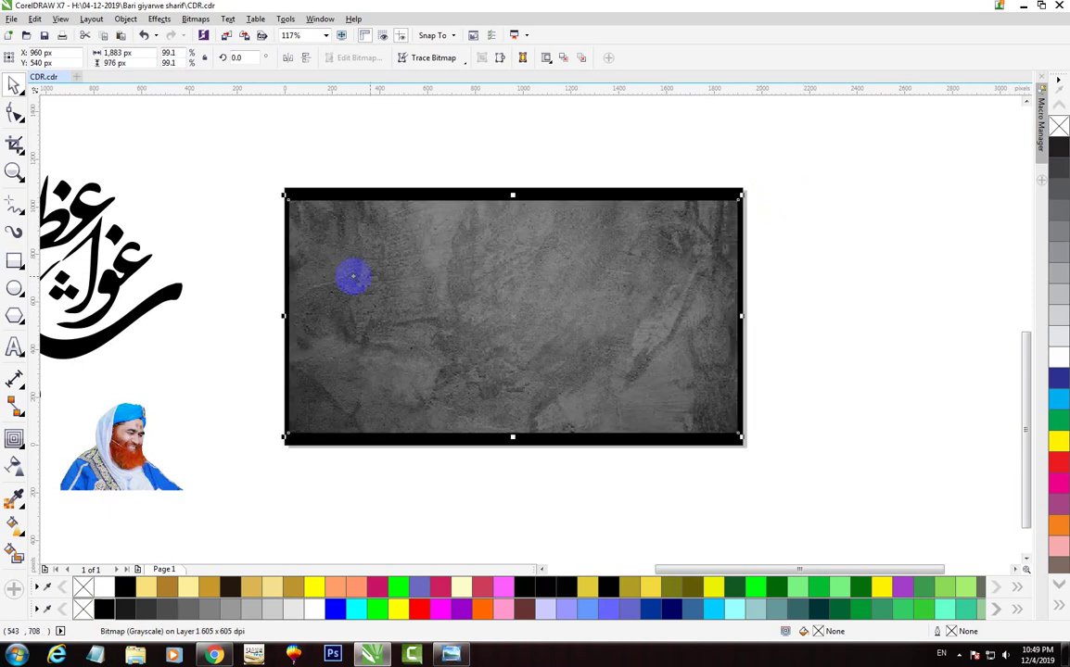
pyautogui.moveTo(341, 239); pyautogui.dragTo(831, 477)
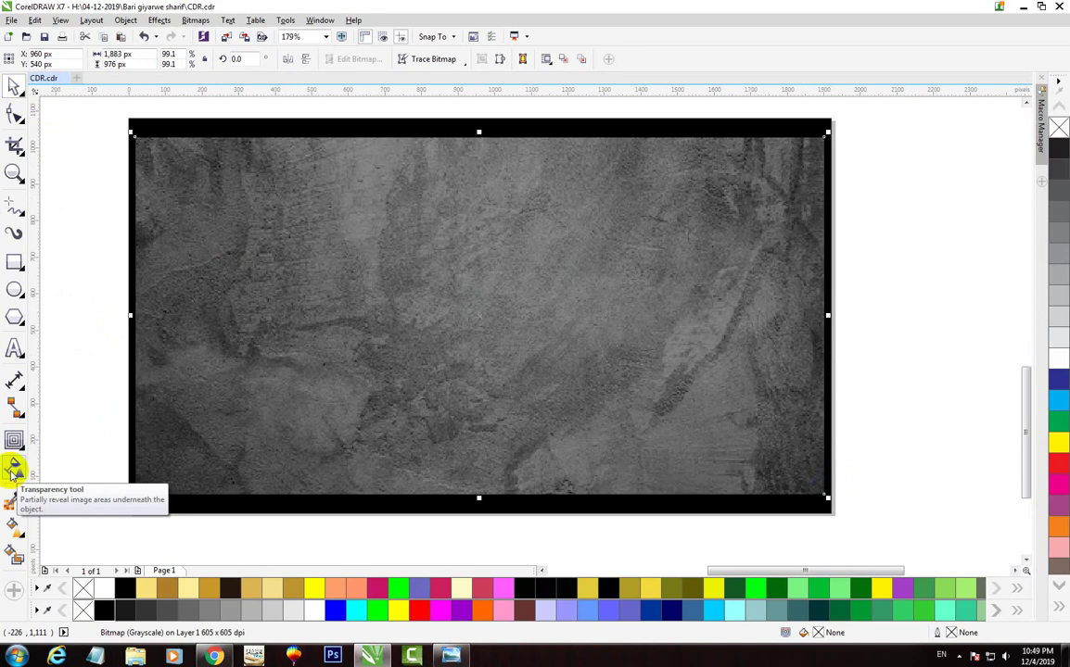
pyautogui.click(13, 468)
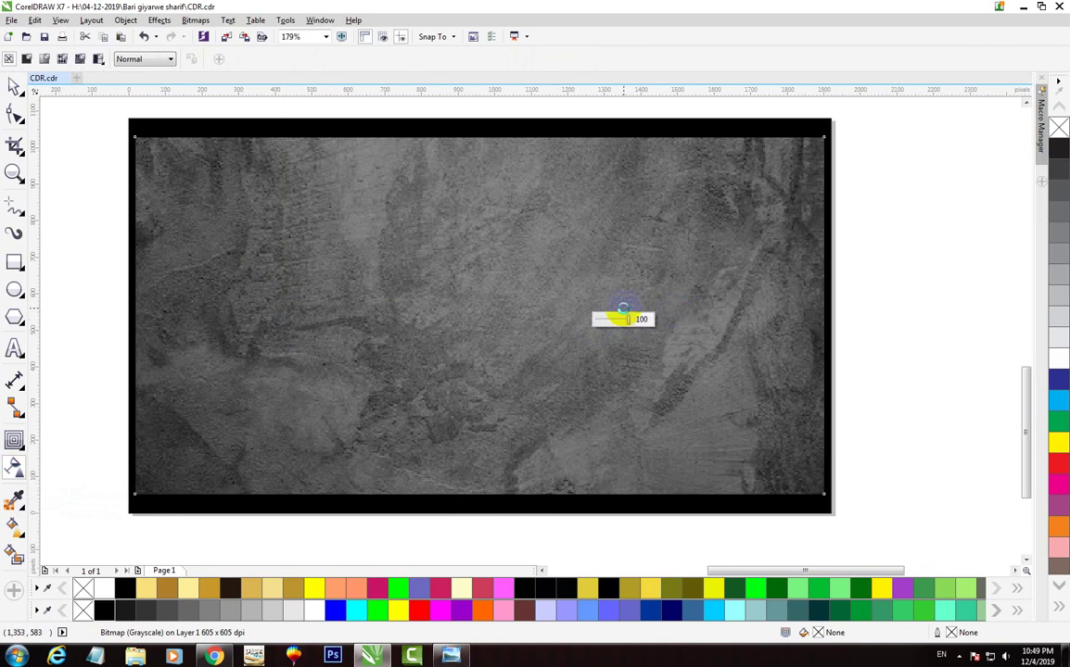
# - Apply a reversed elliptical fountain transparency to the grey texture, keeping its centre visible
pyautogui.moveTo(622, 308); pyautogui.dragTo(283, 299)
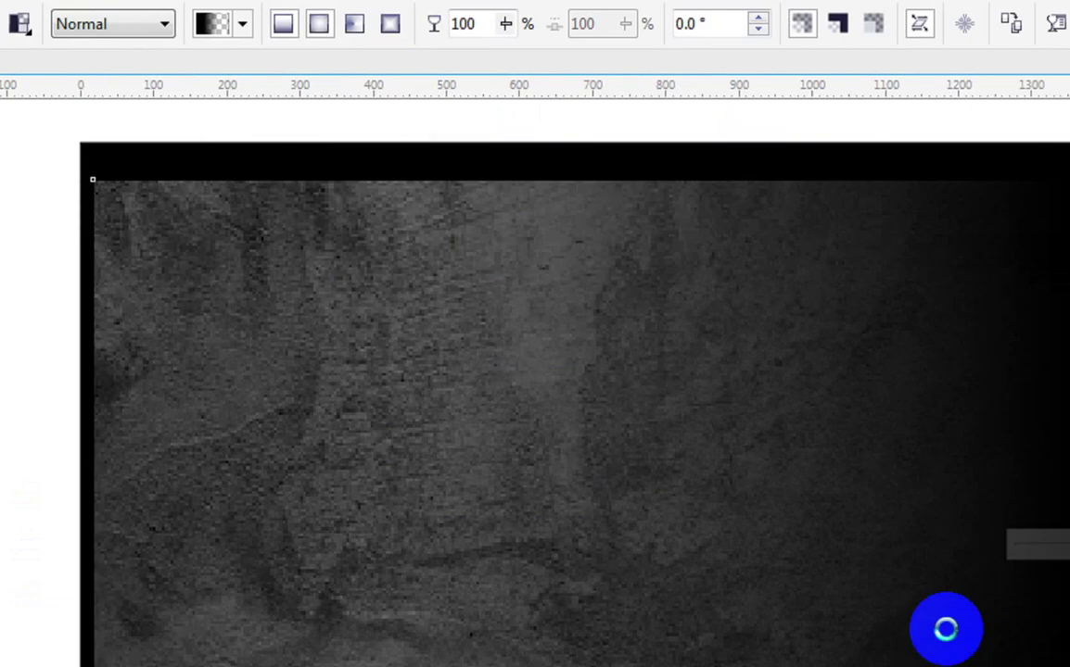
pyautogui.click(945, 630)
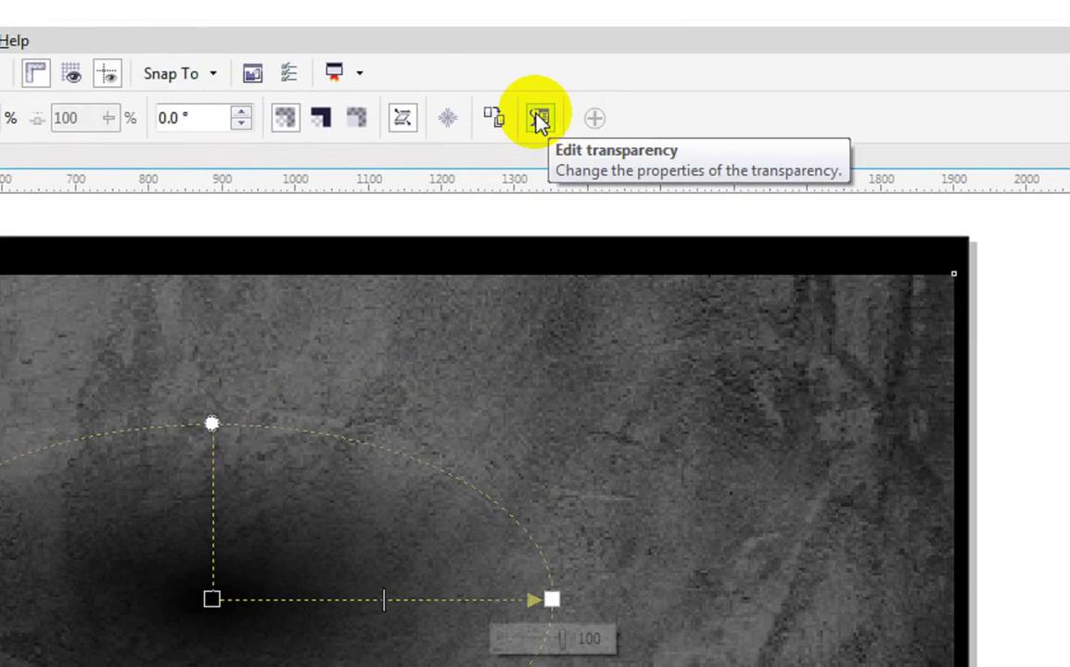
pyautogui.click(539, 120)
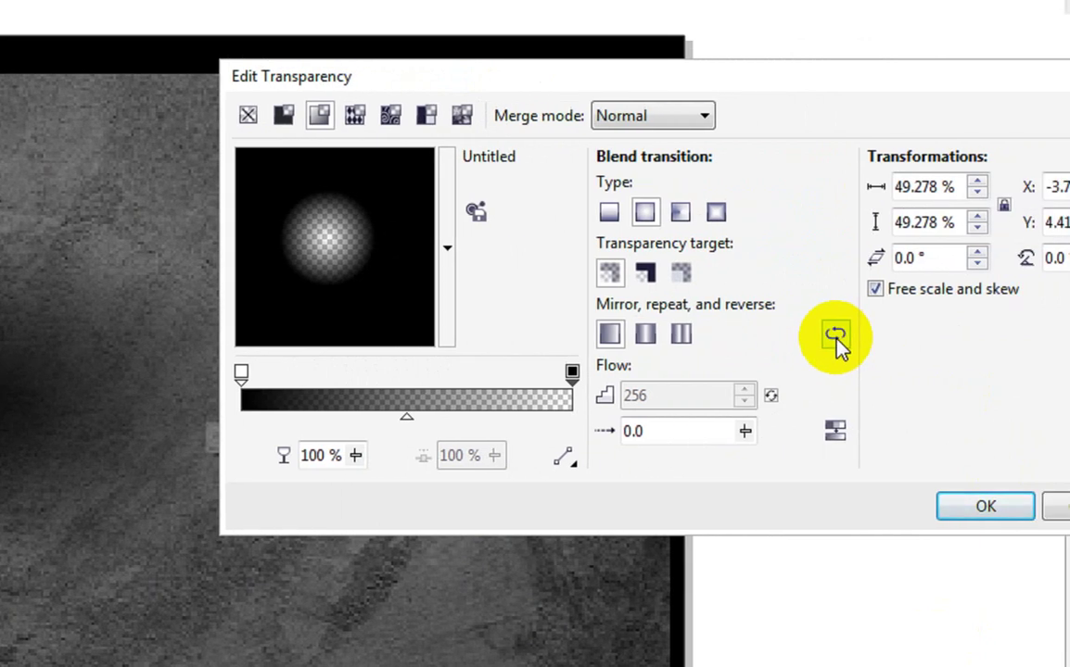
pyautogui.click(837, 341)
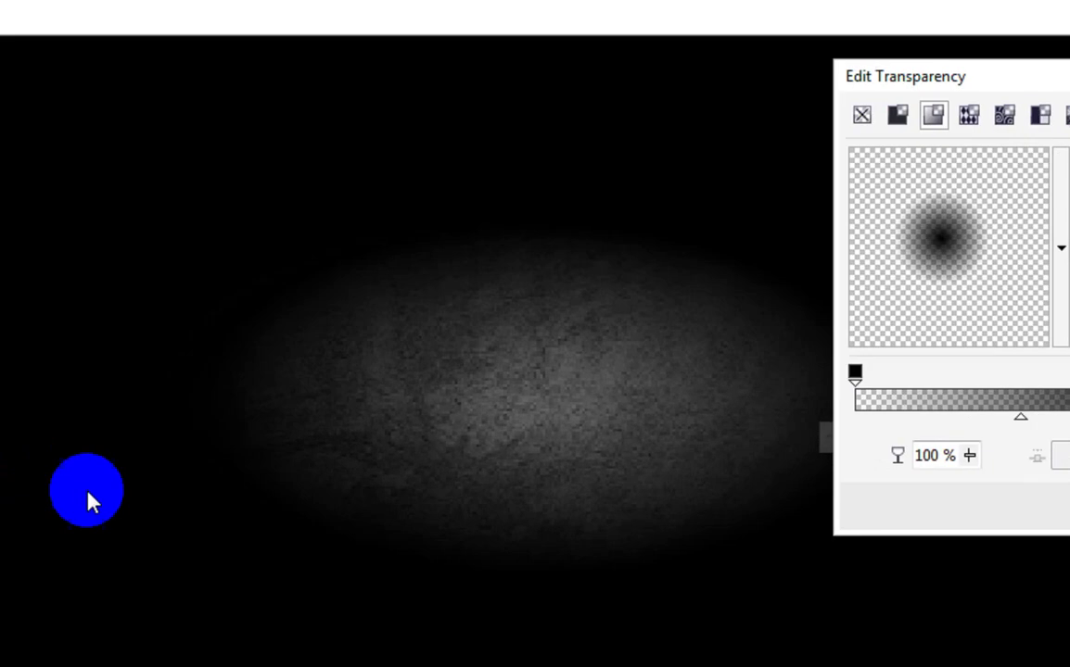
pyautogui.click(936, 467)
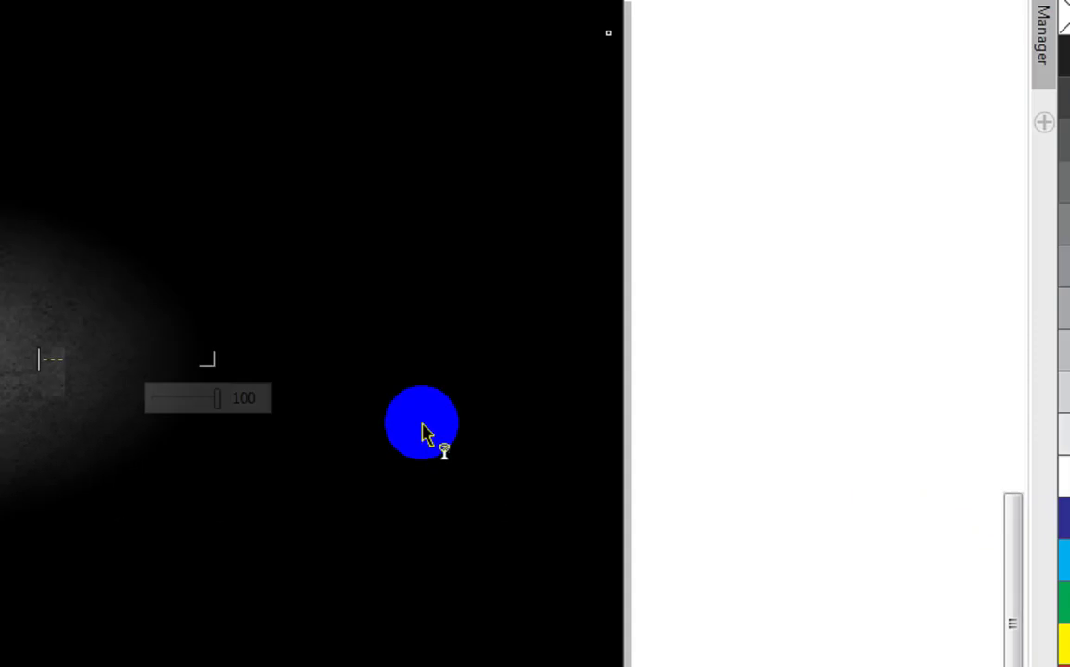
# - Widen and recentre the transparency ellipse so the fade reaches the page edges
pyautogui.click(457, 358)
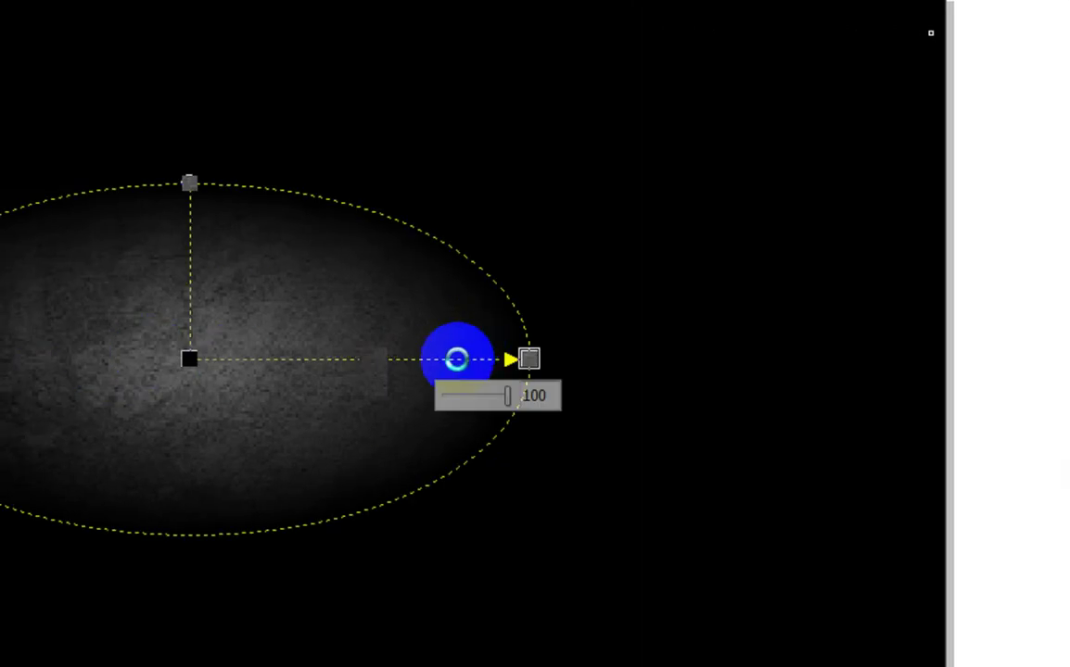
pyautogui.moveTo(497, 356); pyautogui.dragTo(641, 352)
pyautogui.click(328, 358)
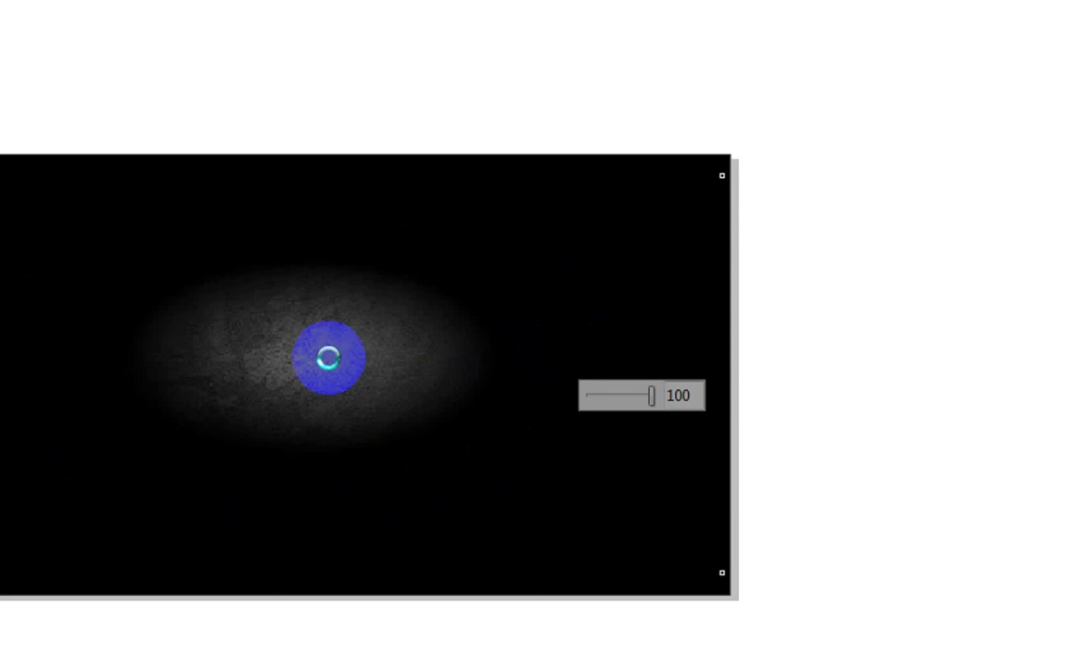
pyautogui.moveTo(328, 358); pyautogui.dragTo(380, 377)
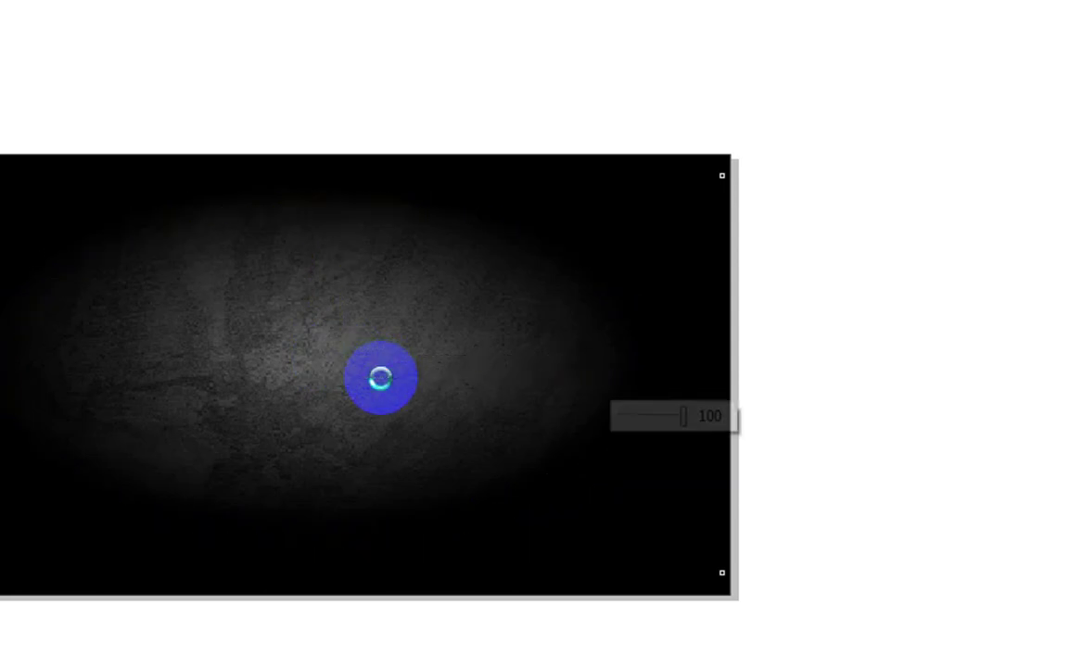
pyautogui.moveTo(668, 374); pyautogui.dragTo(715, 375)
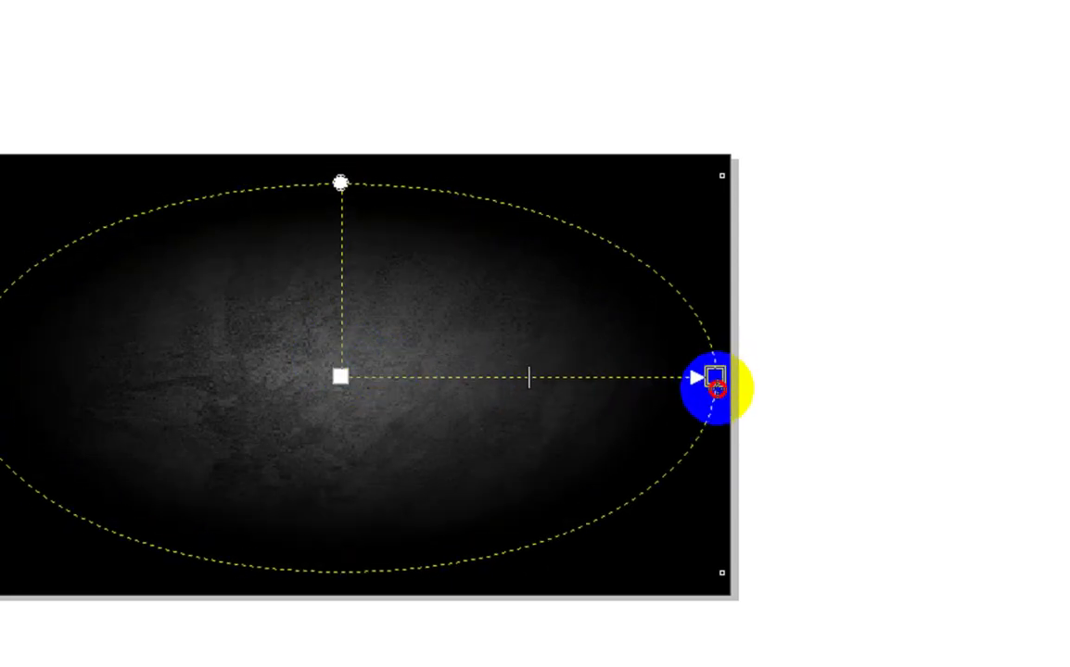
pyautogui.hscroll(-3, 716, 382)
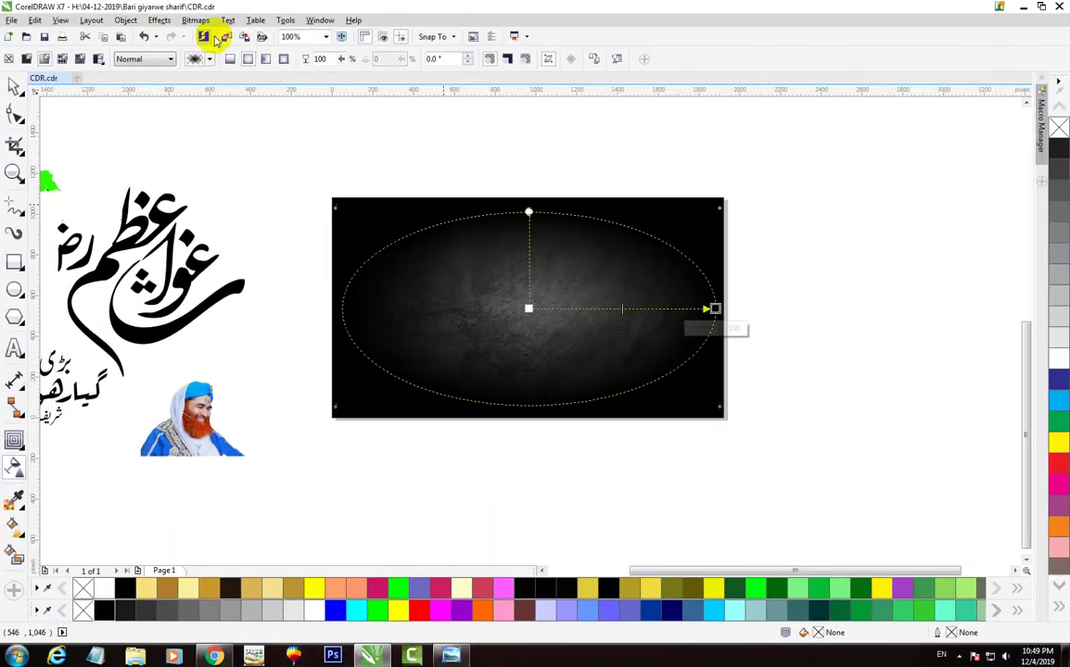
# - Convert the faded texture to a bitmap
pyautogui.click(200, 19)
pyautogui.click(278, 34)
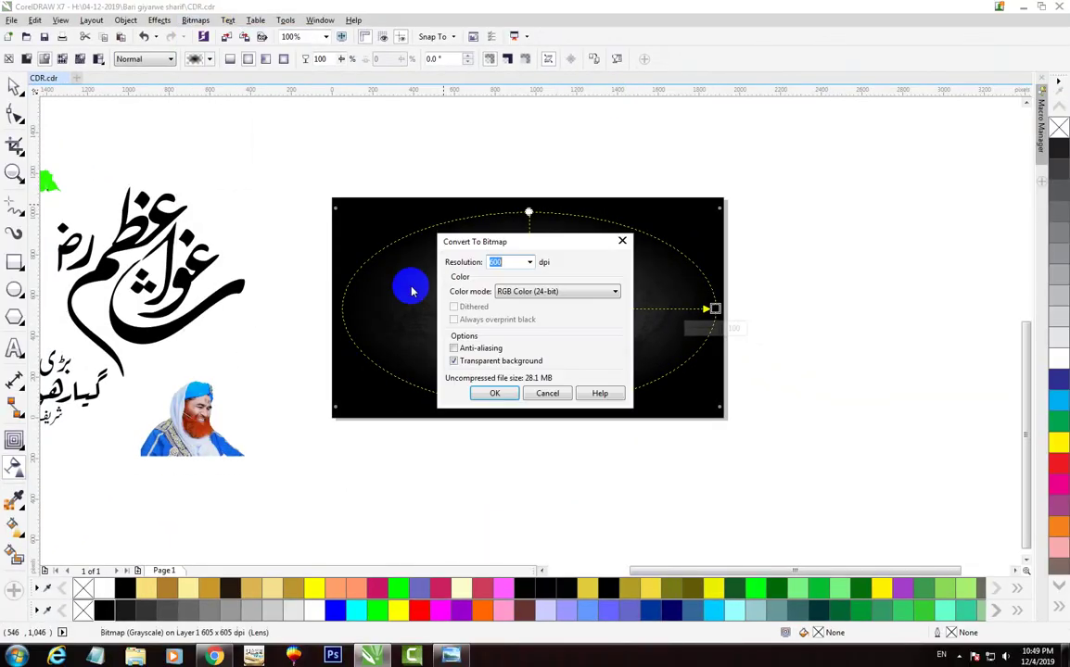
pyautogui.click(492, 391)
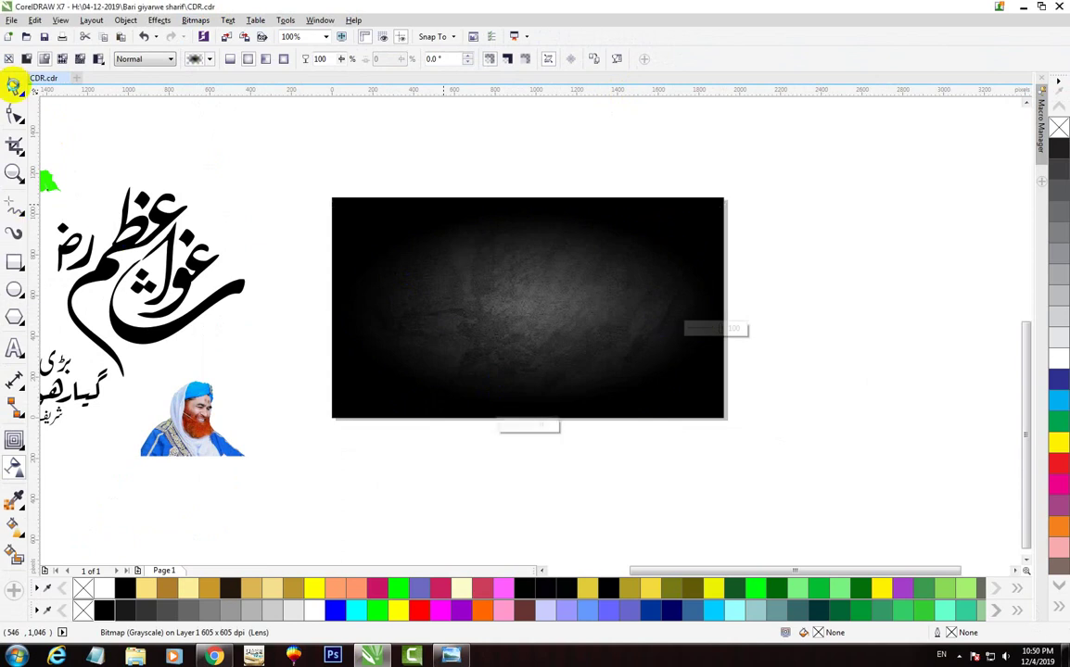
# - PowerClip the background bitmap inside the 1920×1080 black rectangle
pyautogui.click(634, 269)
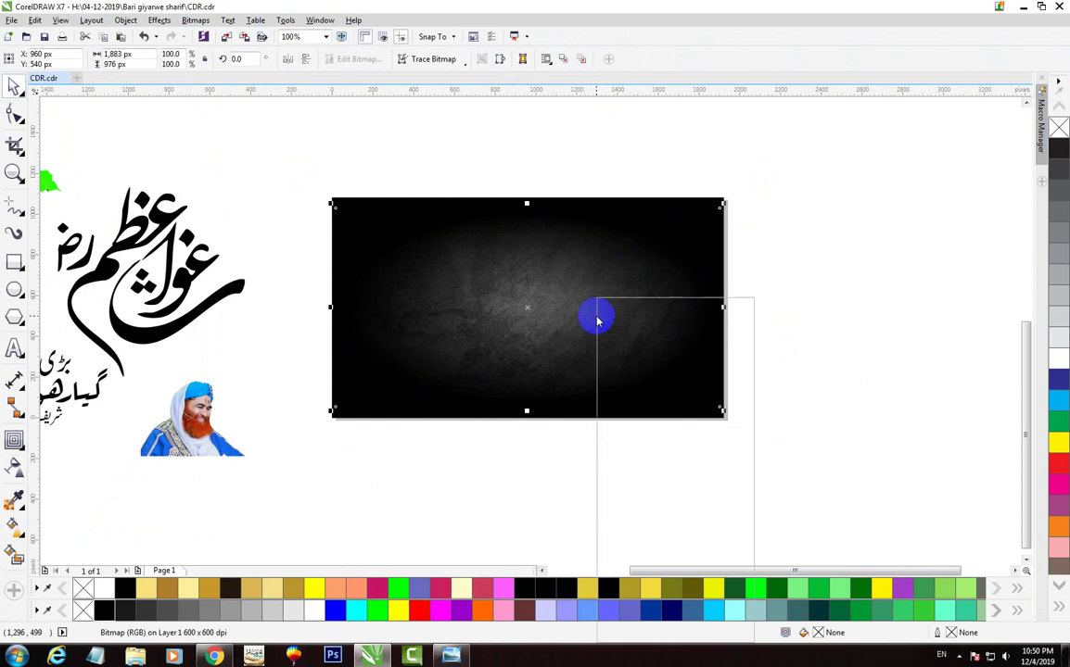
pyautogui.rightClick(598, 300)
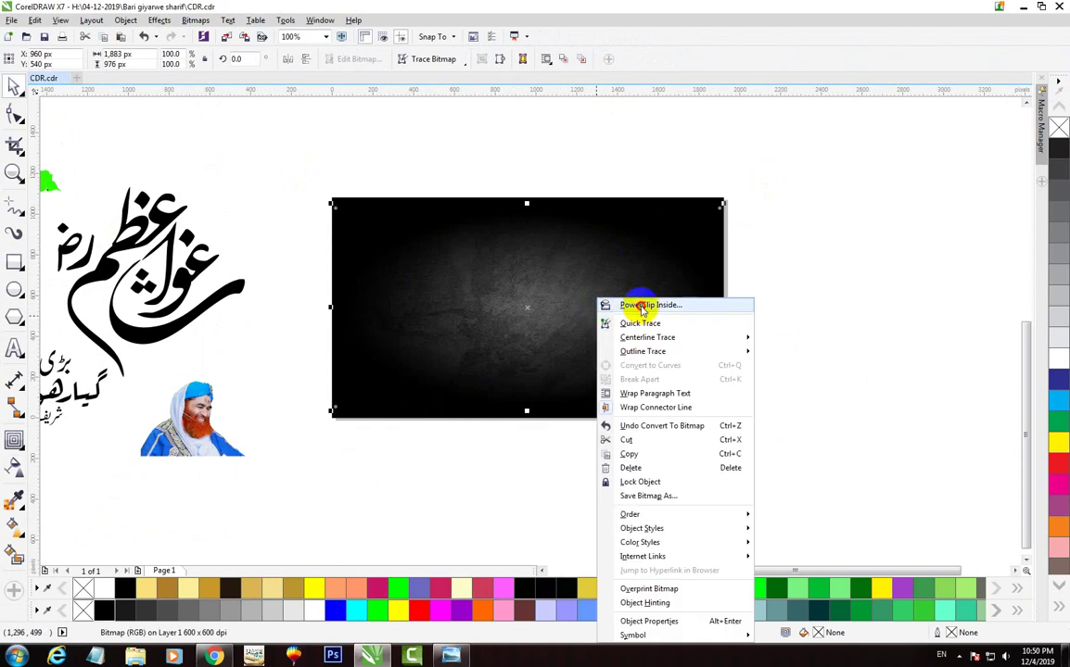
pyautogui.click(640, 306)
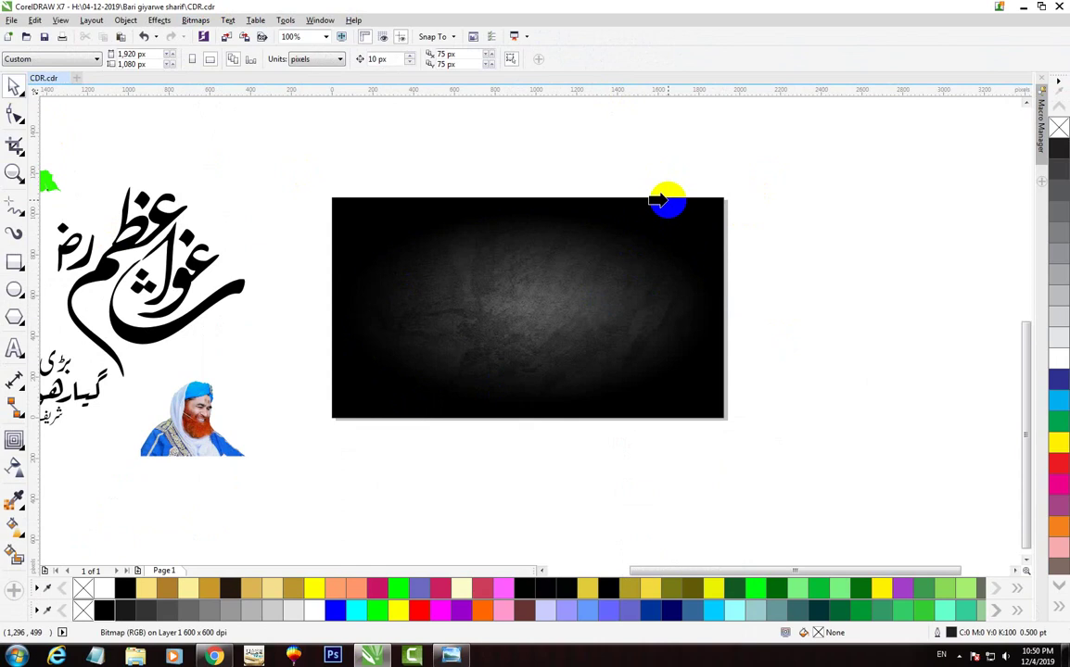
pyautogui.click(667, 197)
pyautogui.moveTo(555, 328); pyautogui.dragTo(766, 318)
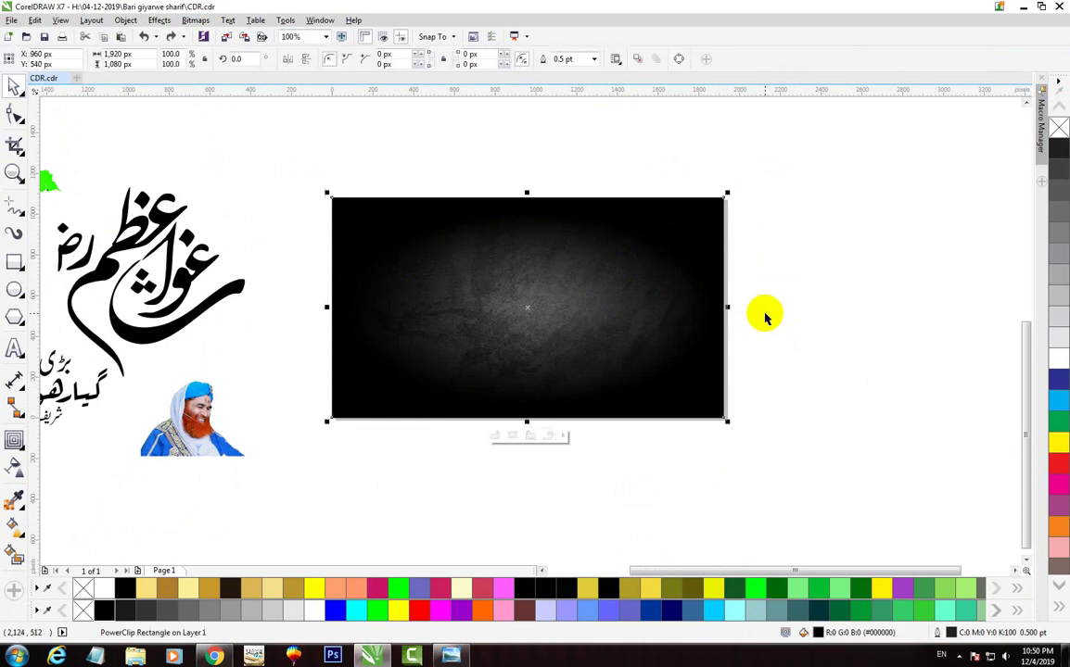
# - Place the portrait over the background, enlarge it to 114.2% and position it left
pyautogui.moveTo(198, 443)
pyautogui.mouseDown()
pyautogui.moveTo(412, 395)
pyautogui.moveTo(386, 405)
pyautogui.mouseUp()
pyautogui.moveTo(459, 333); pyautogui.dragTo(639, 176)
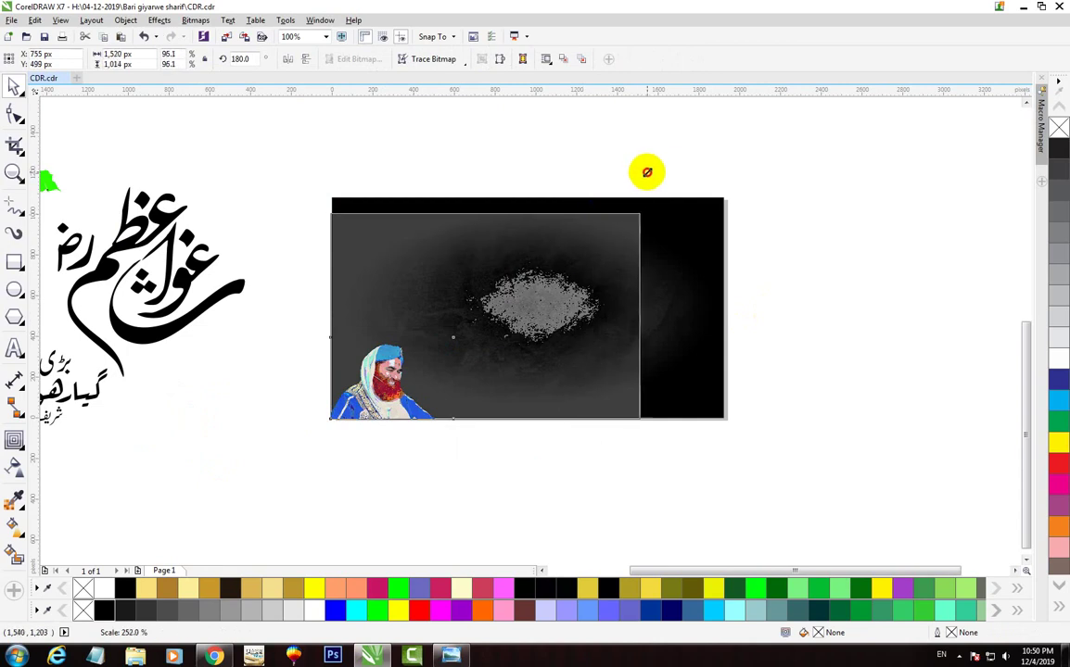
pyautogui.moveTo(639, 176); pyautogui.dragTo(661, 167)
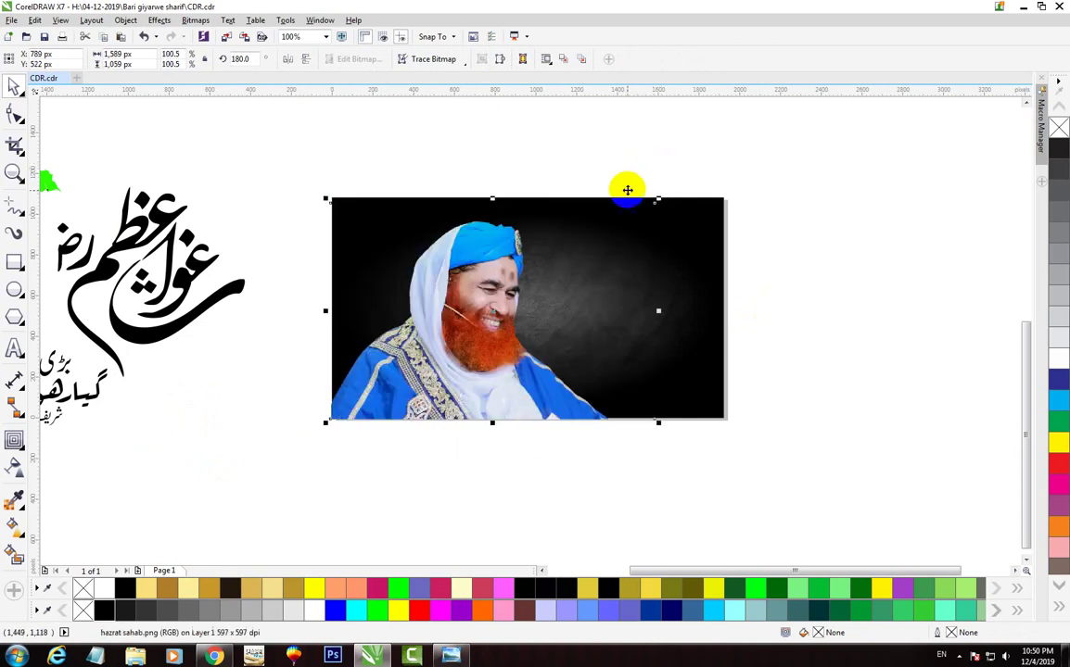
pyautogui.moveTo(362, 329); pyautogui.dragTo(328, 337)
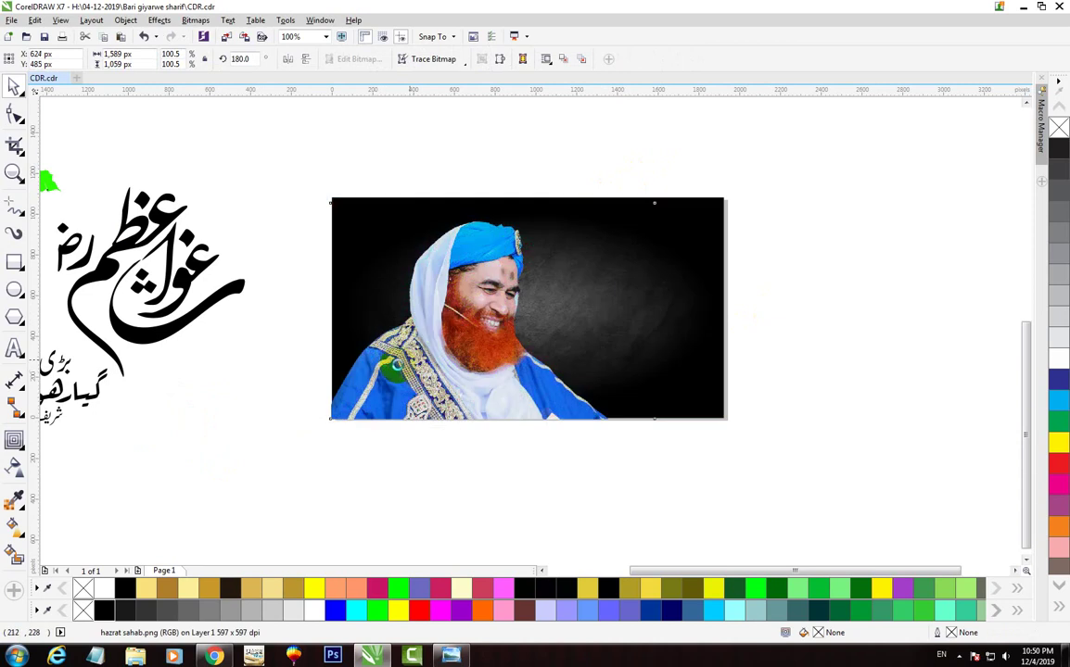
pyautogui.moveTo(624, 206); pyautogui.dragTo(668, 176)
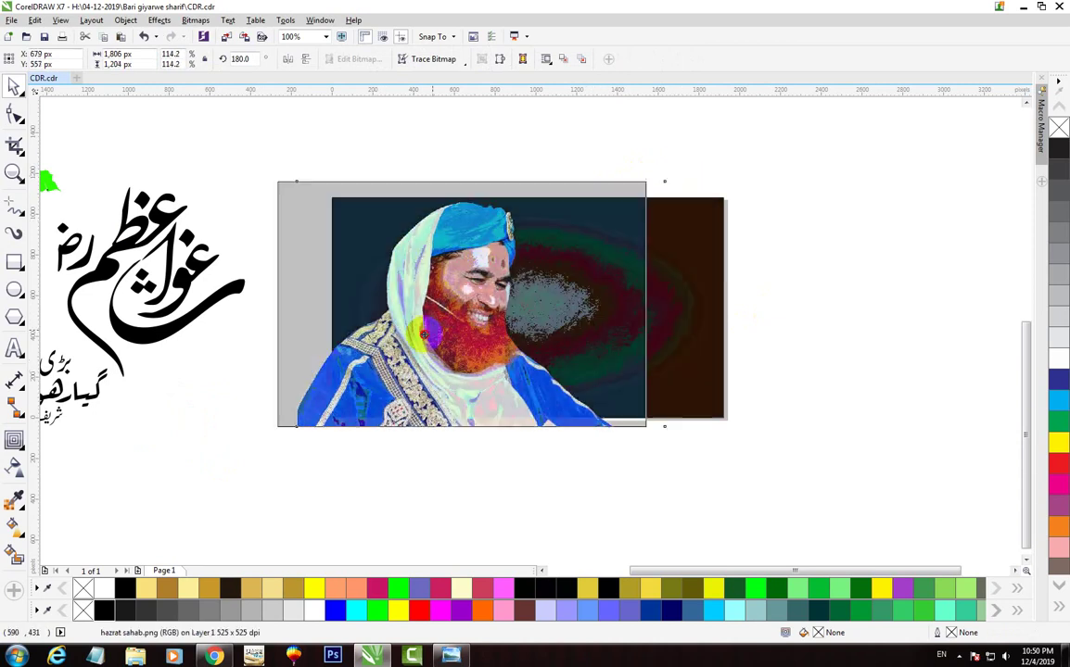
pyautogui.moveTo(468, 315); pyautogui.dragTo(456, 383)
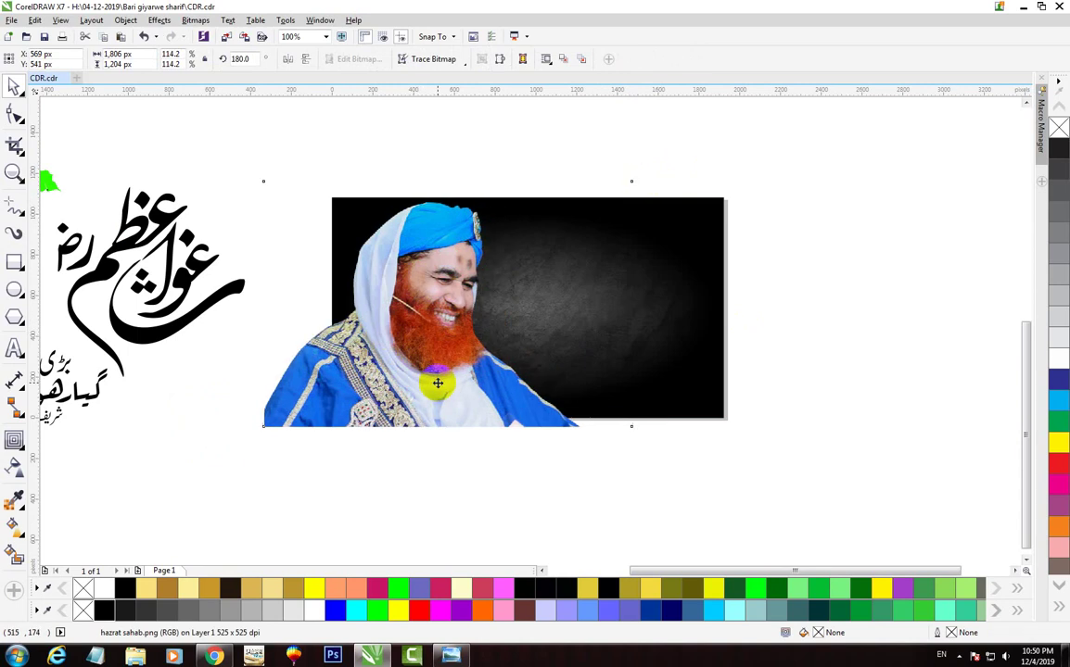
pyautogui.moveTo(420, 393); pyautogui.dragTo(425, 396)
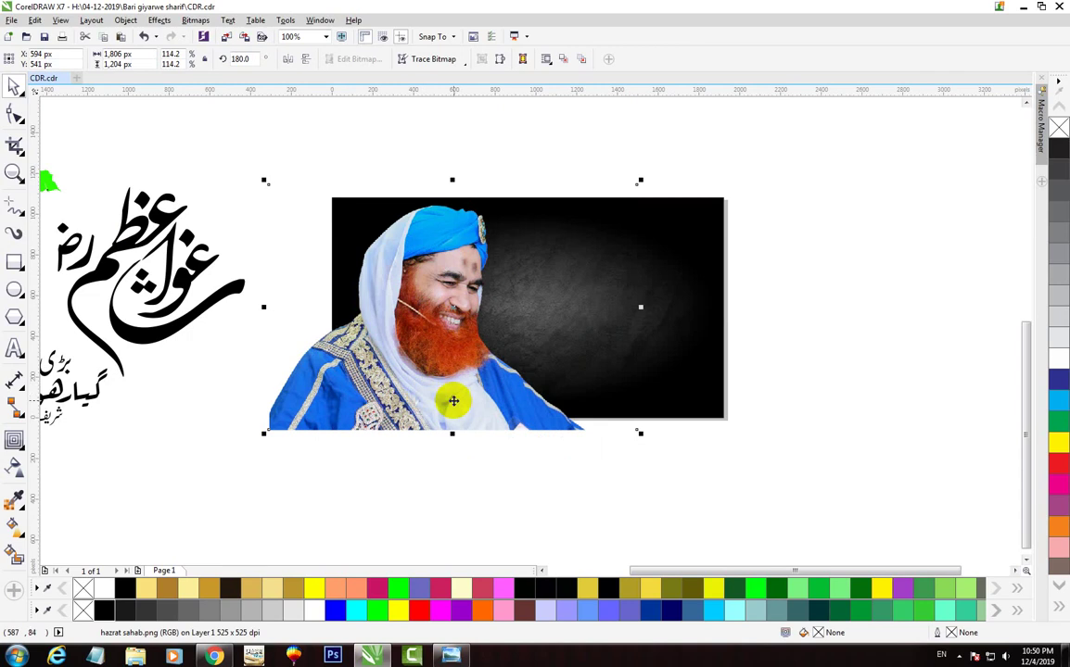
# - PowerClip the portrait inside the dark background frame
pyautogui.rightClick(433, 397)
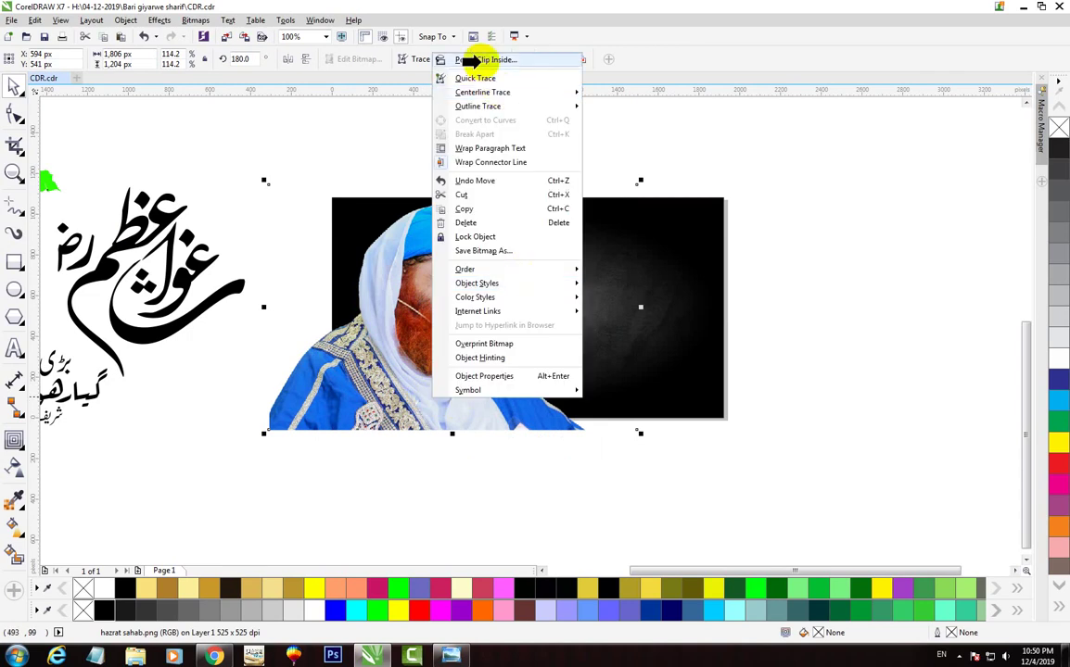
pyautogui.click(487, 59)
pyautogui.click(700, 239)
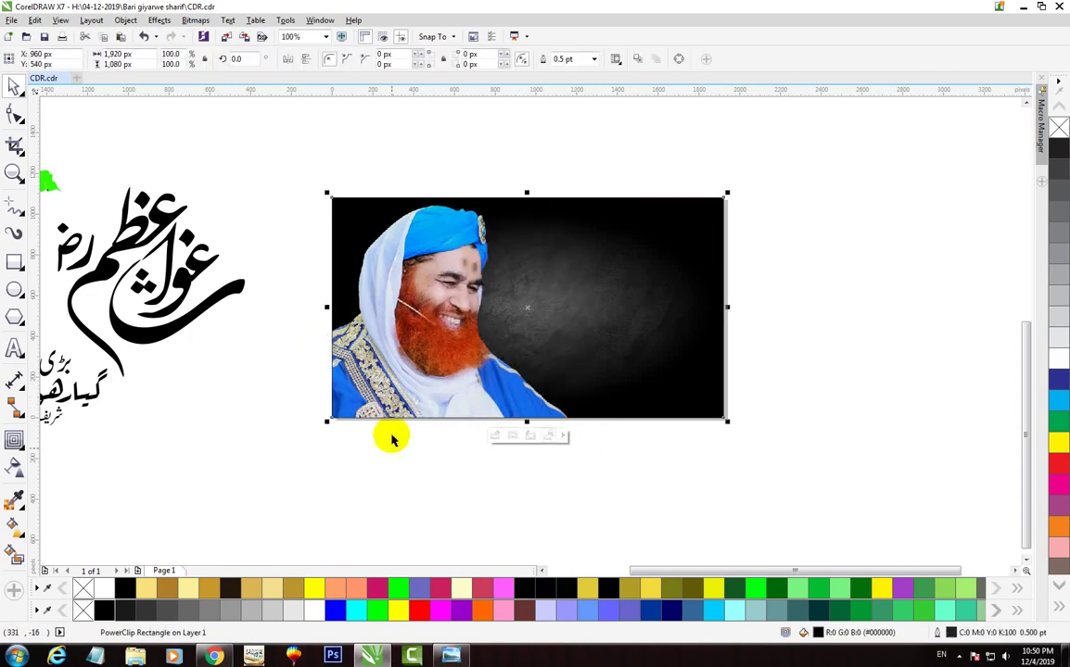
pyautogui.press('F3')
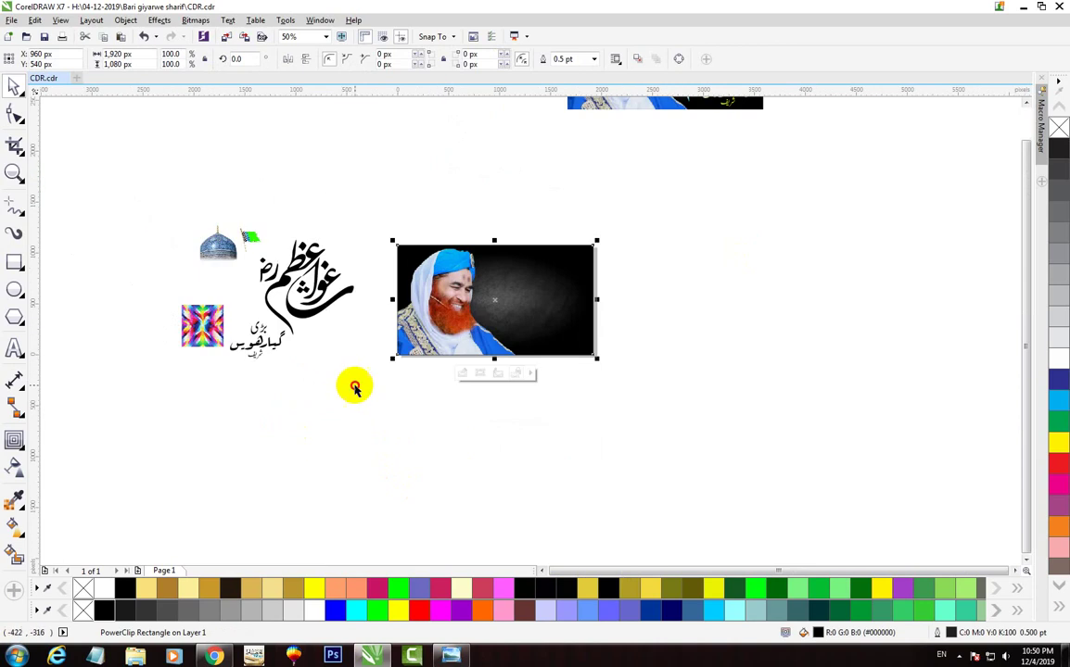
# - Place the black Urdu calligraphy inside the background frame, right of the portrait
pyautogui.click(305, 316)
pyautogui.moveTo(305, 316)
pyautogui.mouseDown()
pyautogui.moveTo(550, 319)
pyautogui.moveTo(502, 316)
pyautogui.mouseUp()
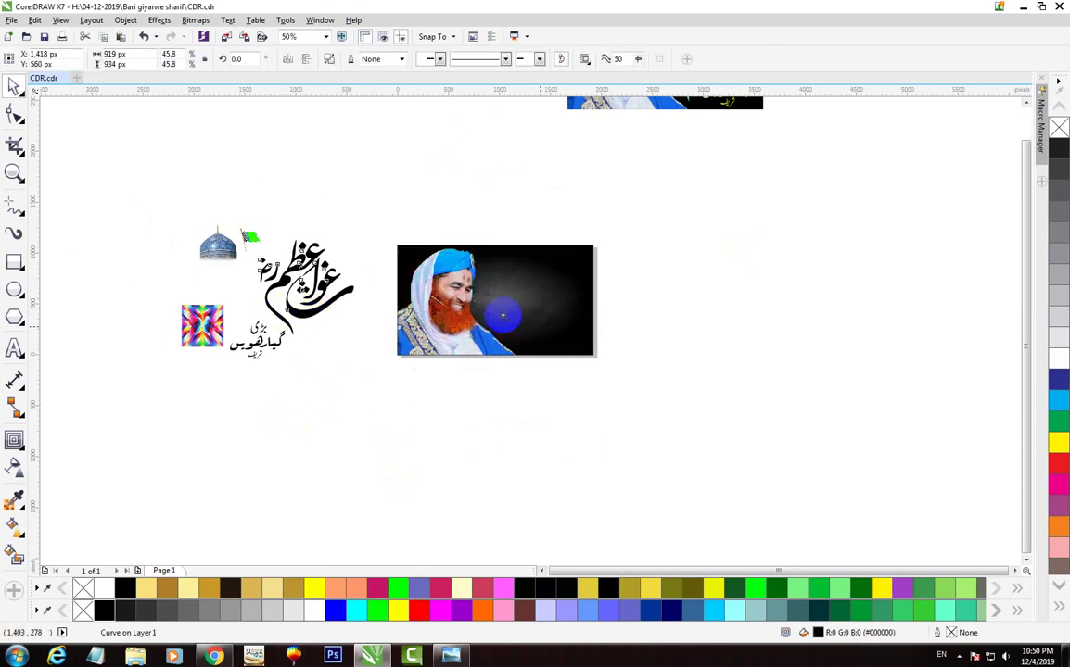
pyautogui.press('z')
pyautogui.moveTo(310, 191); pyautogui.dragTo(710, 423)
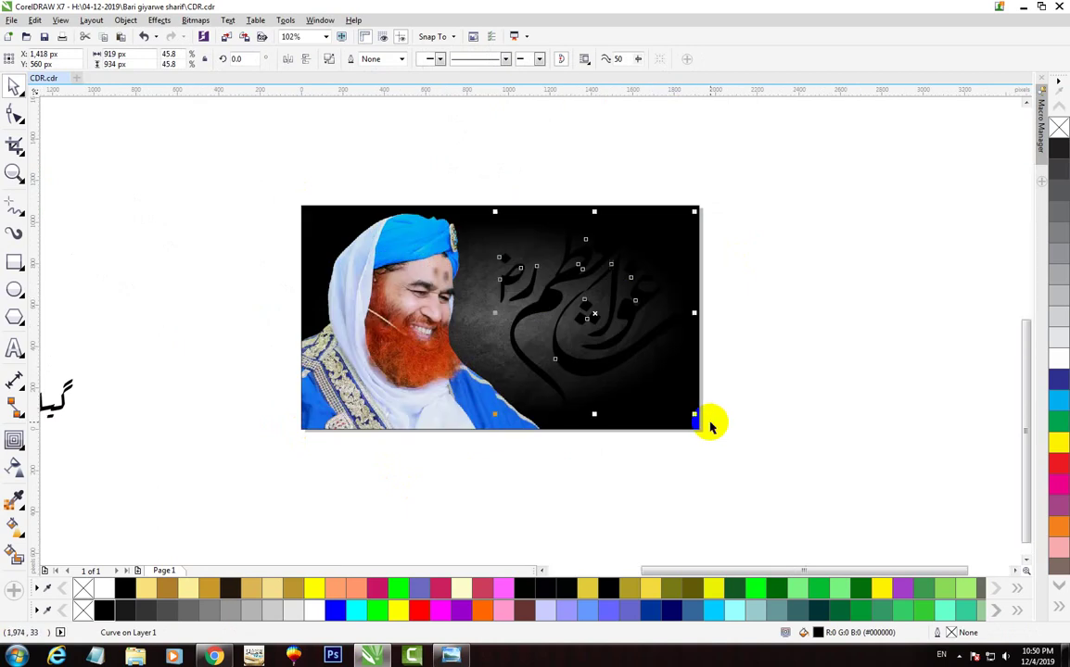
pyautogui.press('F3')
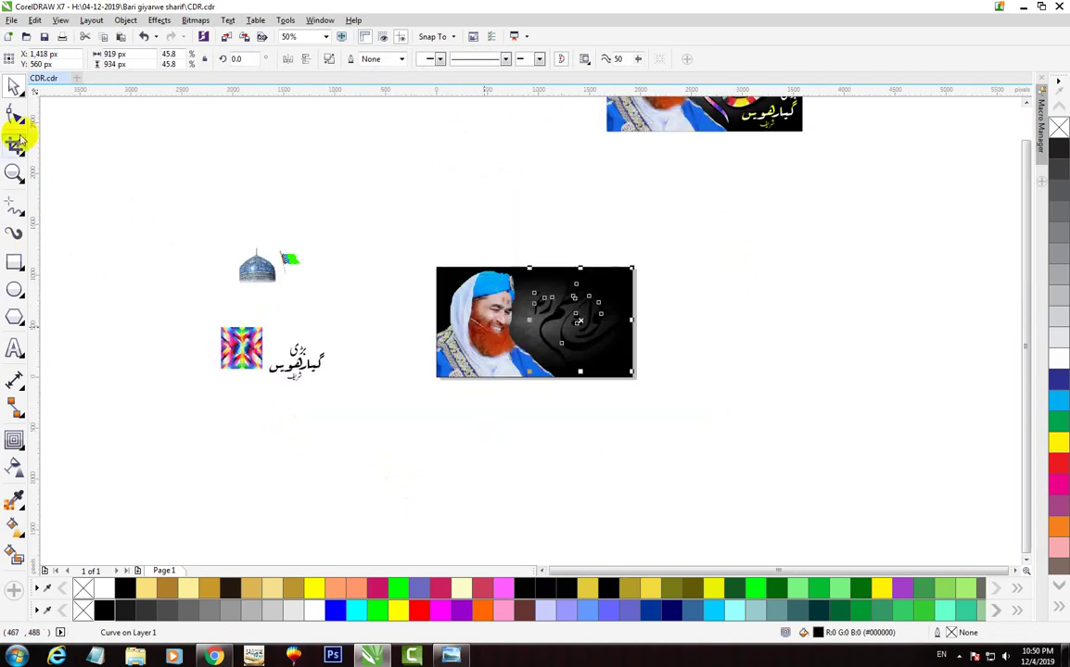
# - Drag the multicolour pattern square over the calligraphy in the frame
pyautogui.click(15, 116)
pyautogui.click(14, 85)
pyautogui.moveTo(241, 347)
pyautogui.mouseDown()
pyautogui.moveTo(616, 311)
pyautogui.moveTo(601, 320)
pyautogui.mouseUp()
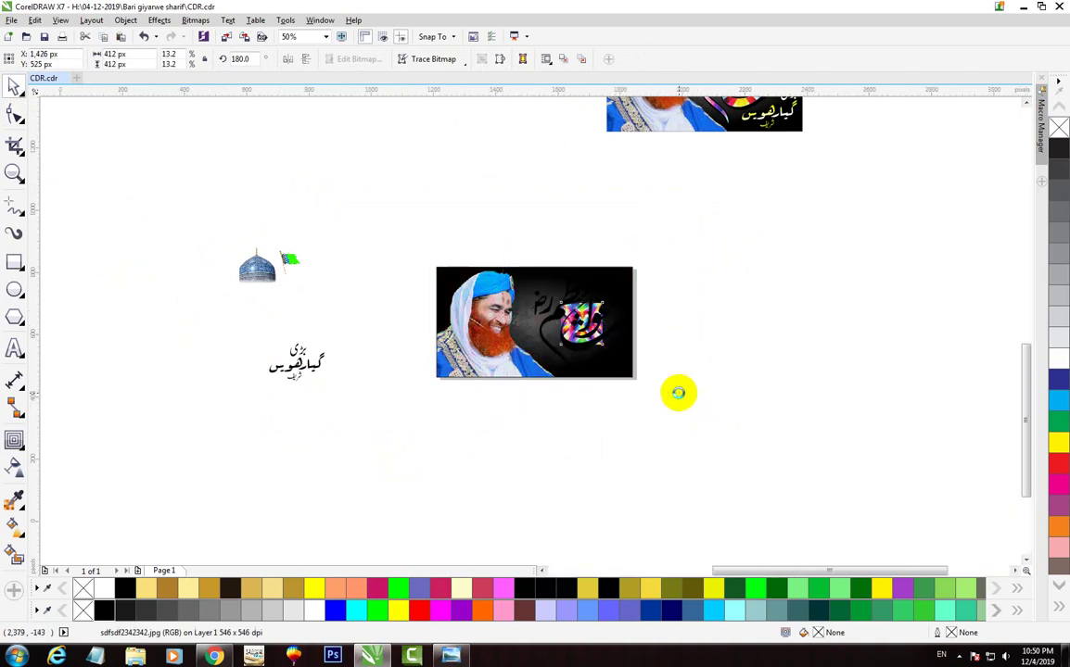
pyautogui.scroll(5, 619, 307)
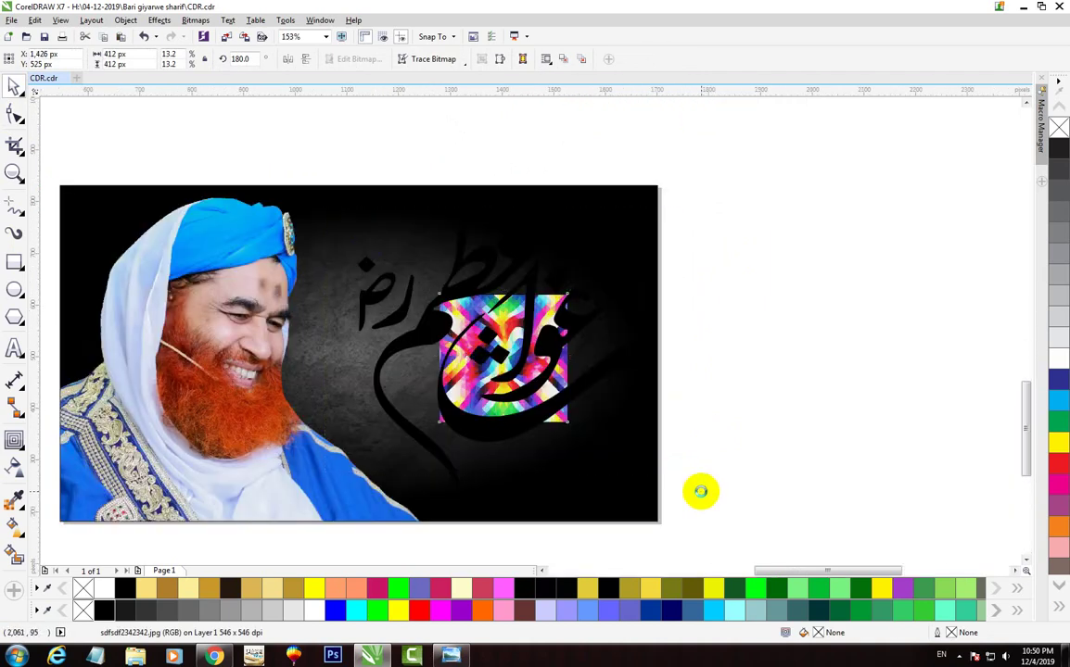
pyautogui.scroll(2, 700, 492)
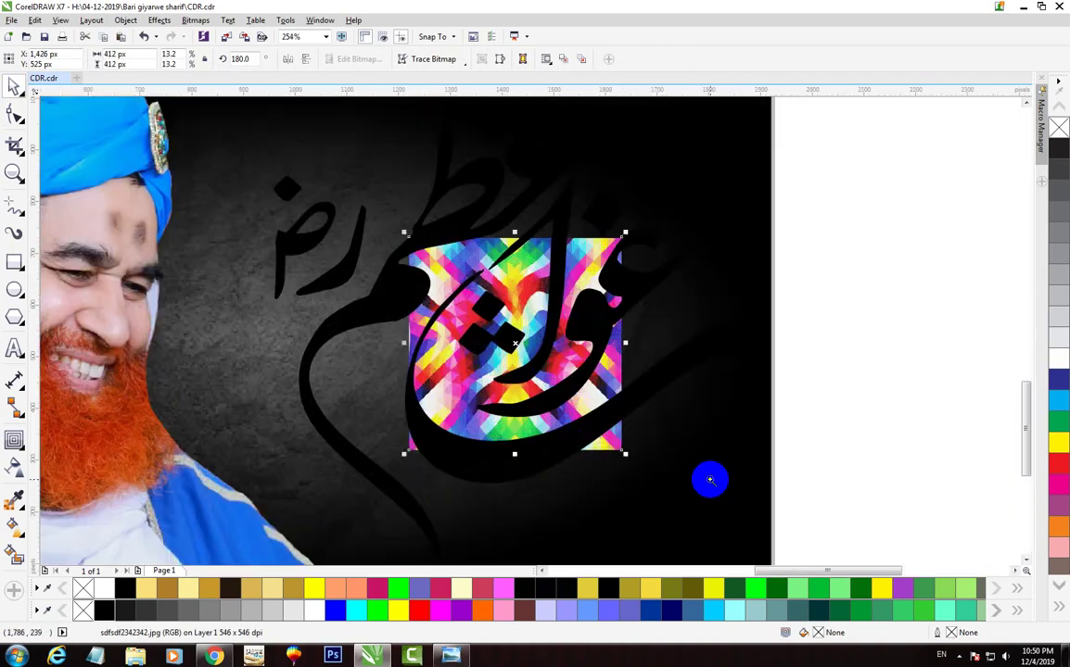
# - Nudge the pattern square left and up over the calligraphy's central letters
pyautogui.click(15, 86)
pyautogui.click(394, 303)
pyautogui.keyDown('shift'); pyautogui.click(475, 168); pyautogui.keyUp('shift')
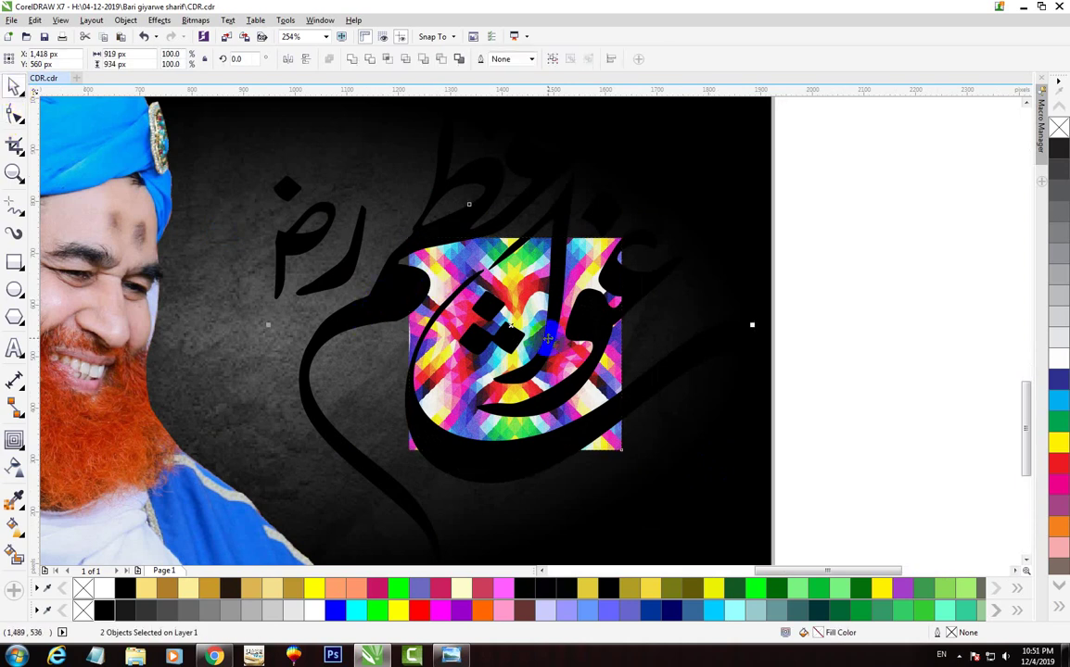
pyautogui.press('Left')
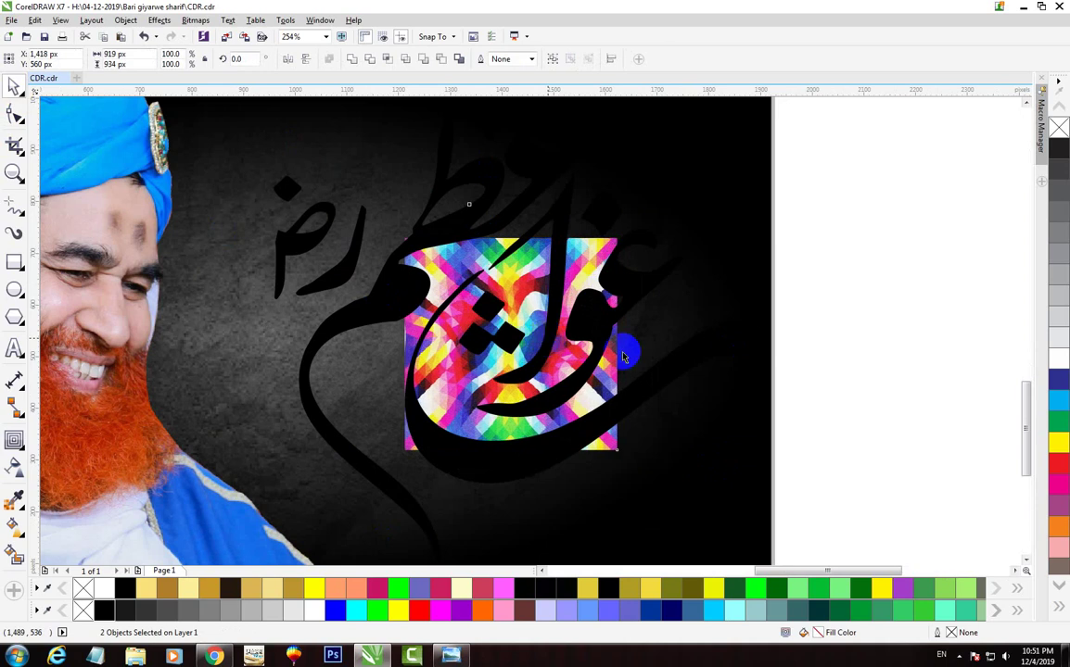
pyautogui.press('Up')
pyautogui.press('Up')
pyautogui.press('Up')
pyautogui.click(611, 433)
# - Place the colourful pattern square inside the black calligraphy as a PowerClip
pyautogui.click(600, 387)
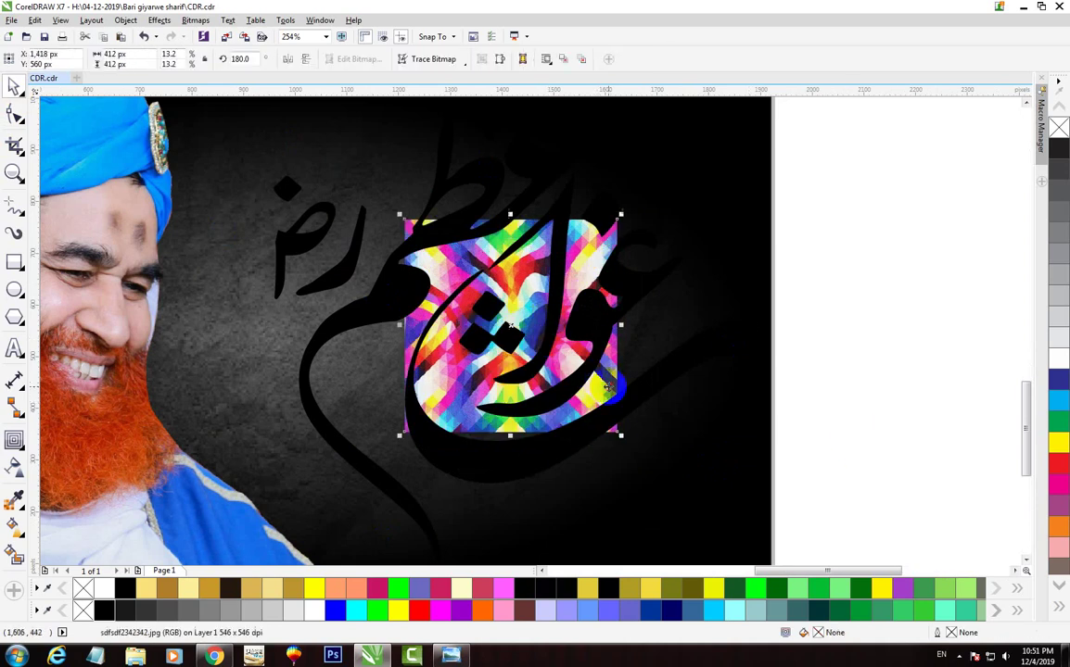
pyautogui.rightClick(608, 387)
pyautogui.click(666, 50)
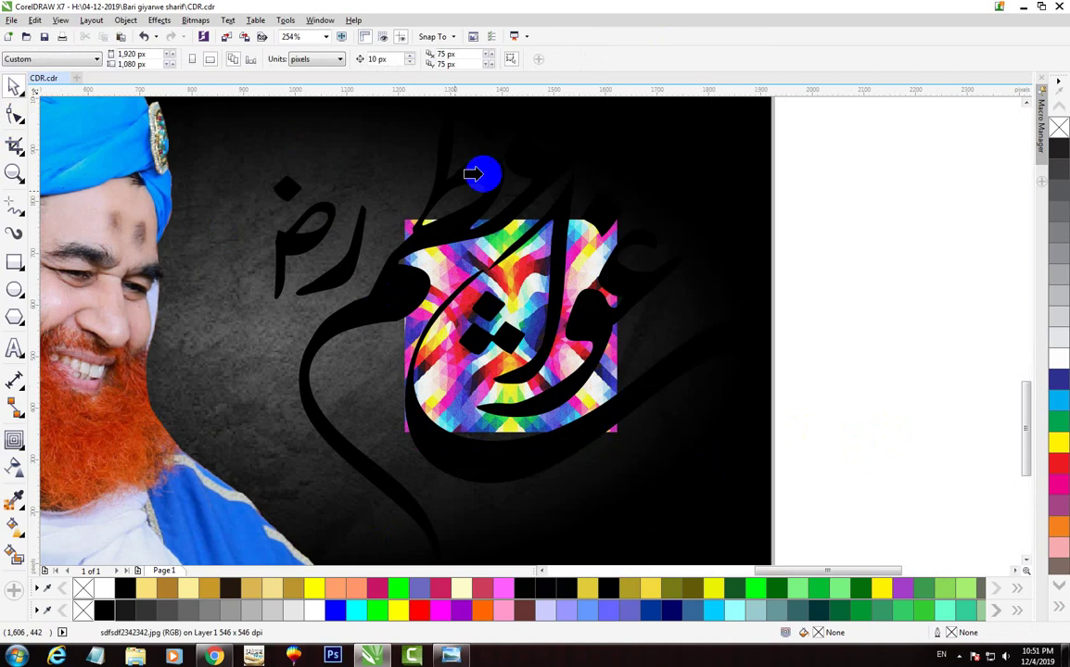
pyautogui.click(383, 315)
pyautogui.click(383, 316)
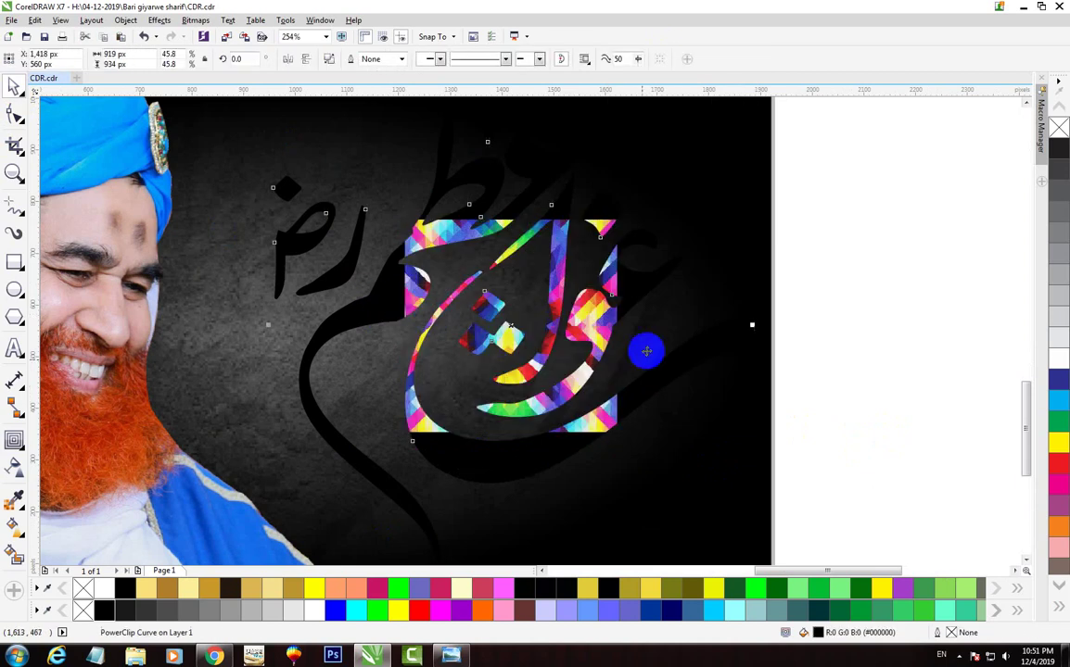
pyautogui.click(843, 403)
pyautogui.click(527, 453)
pyautogui.scroll(-3, 520, 469)
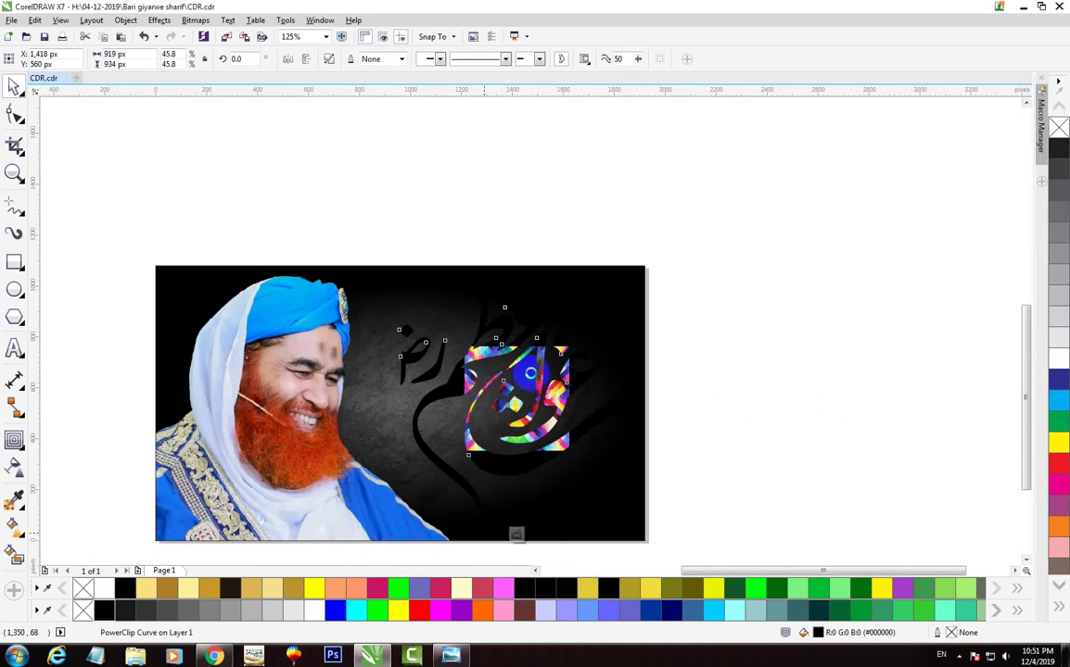
# - Scale up the pattern bitmap inside the calligraphy PowerClip so it covers every letter
pyautogui.keyDown('ctrl'); pyautogui.click(563, 372); pyautogui.keyUp('ctrl')
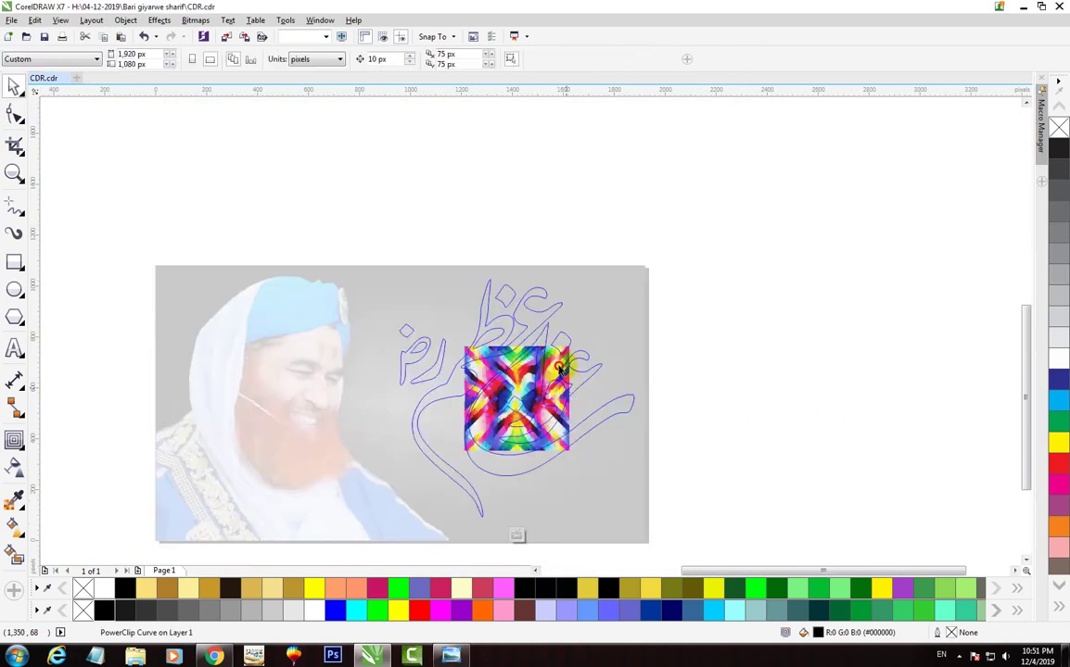
pyautogui.click(565, 351)
pyautogui.moveTo(572, 343); pyautogui.dragTo(664, 271)
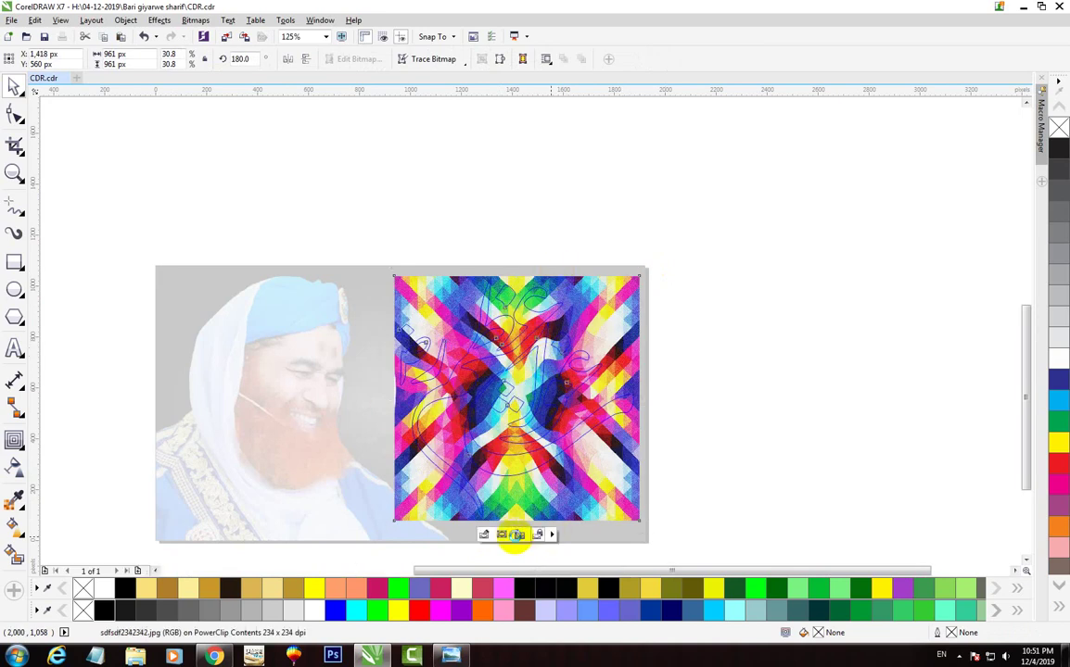
pyautogui.click(514, 535)
pyautogui.click(683, 334)
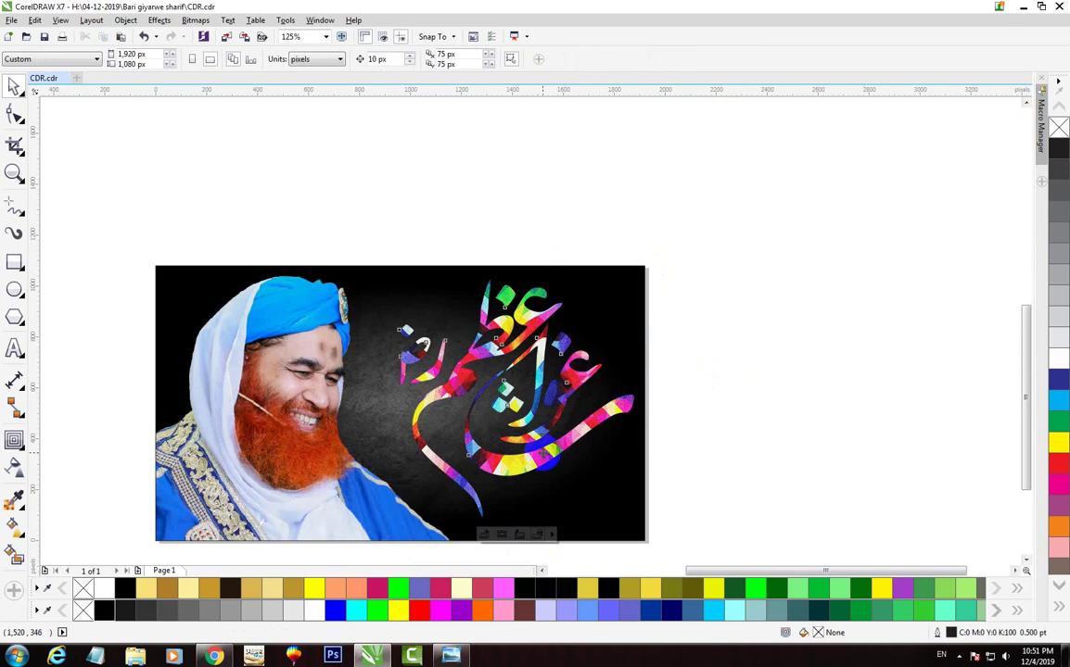
# - Select the pattern-filled calligraphy with the Pick tool and give it a black hairline outline
pyautogui.click(477, 408)
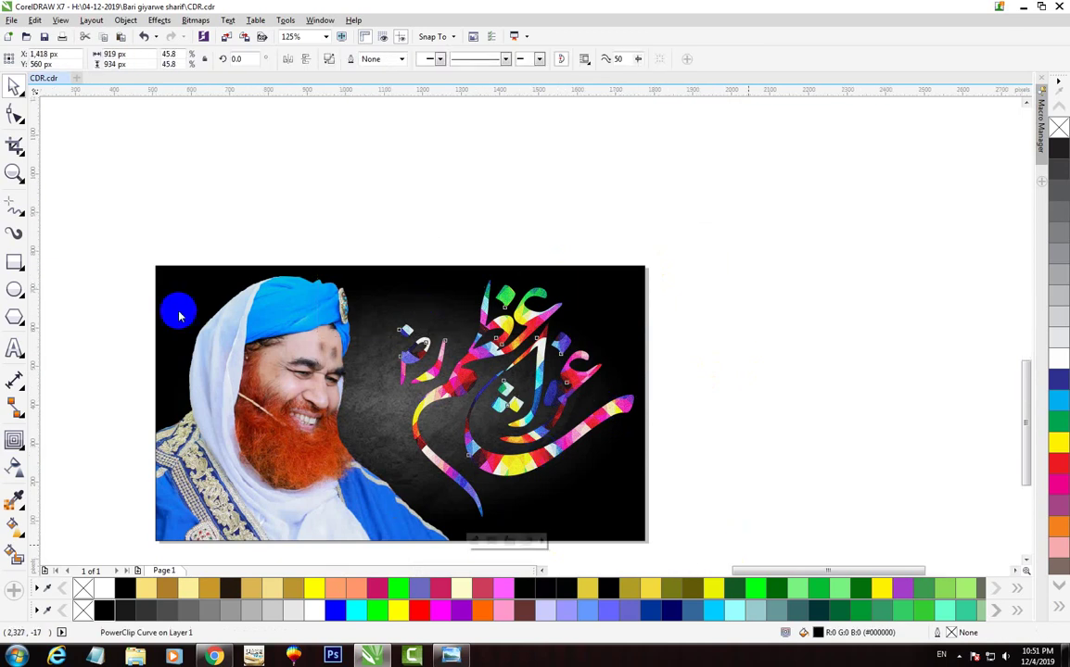
pyautogui.scroll(2, 179, 309)
pyautogui.click(13, 85)
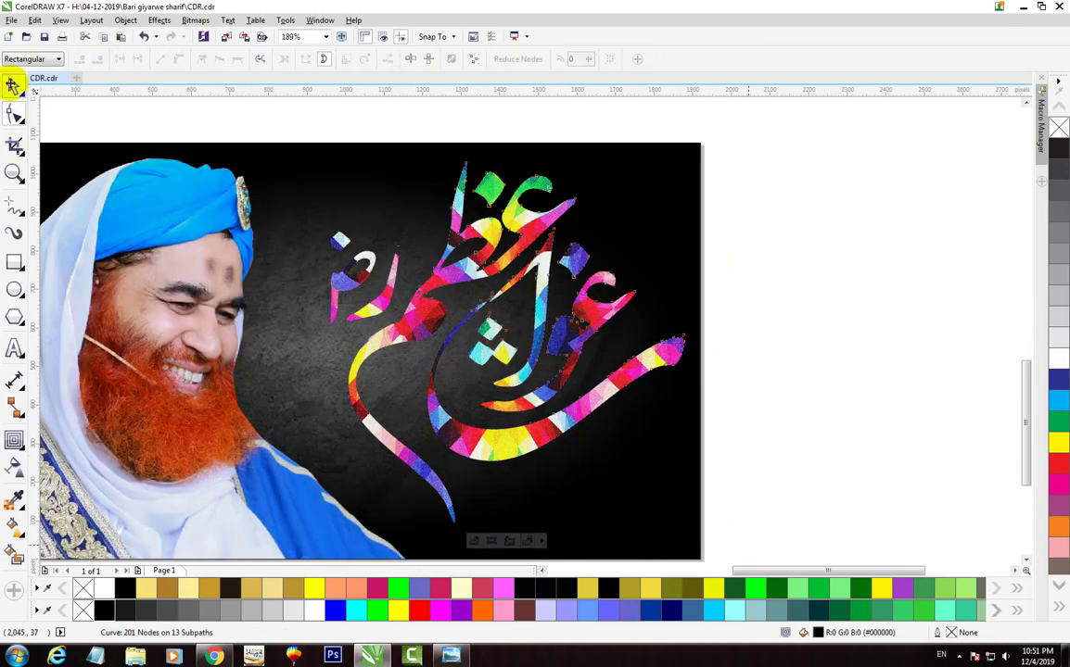
pyautogui.click(685, 357)
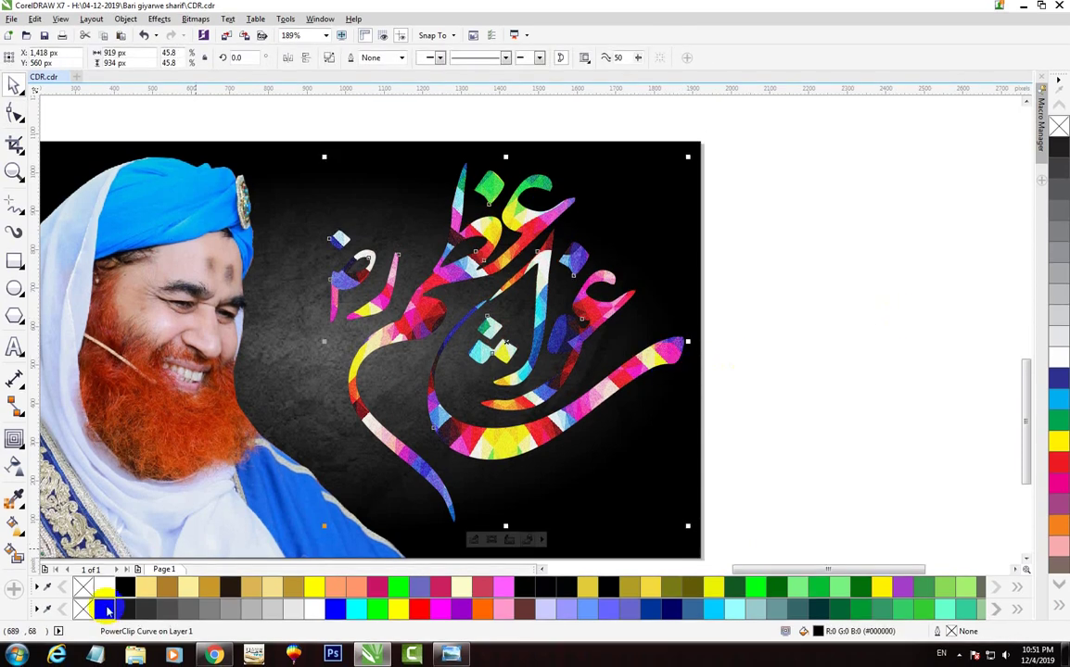
pyautogui.rightClick(105, 607)
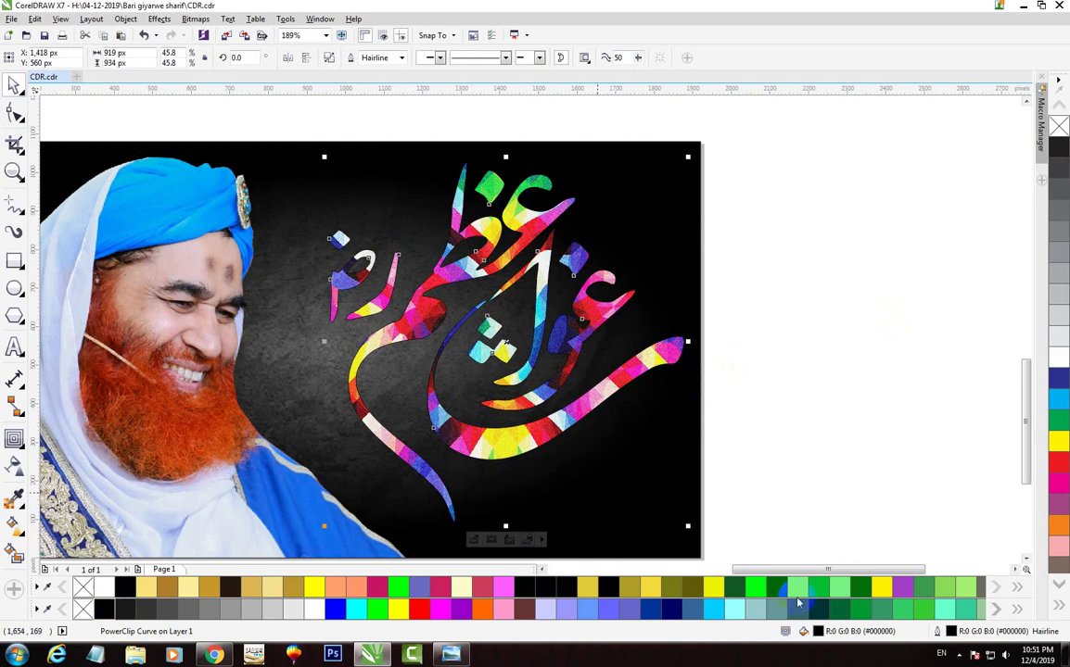
# - Set the calligraphy outline to 5 pt with rounded corners and line caps
pyautogui.click(818, 630)
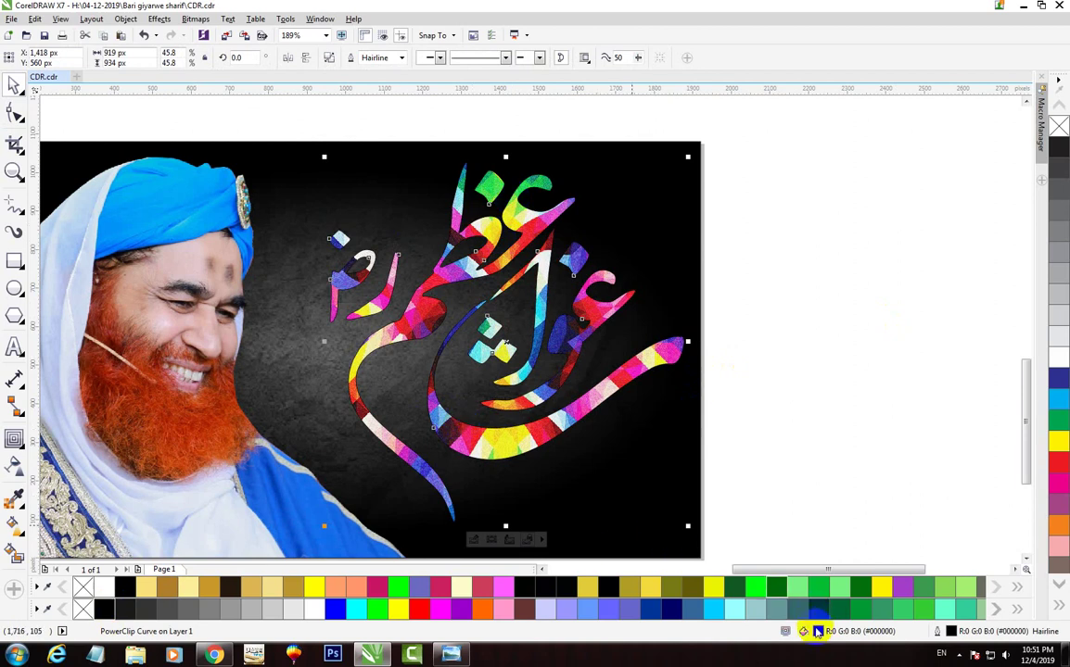
pyautogui.doubleClick(950, 631)
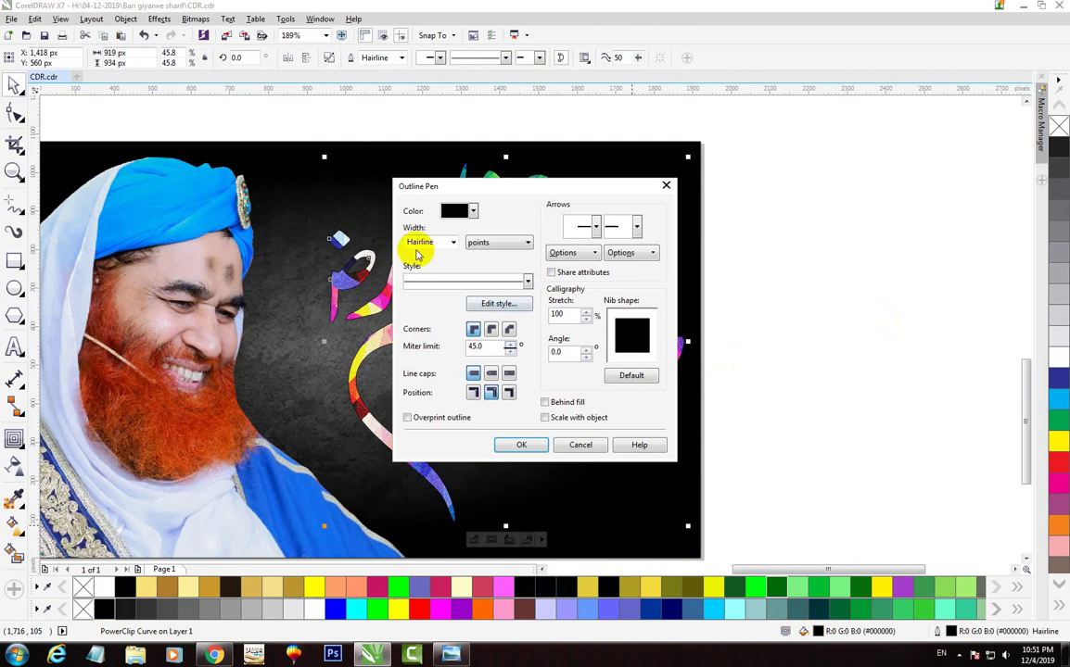
pyautogui.moveTo(503, 181); pyautogui.dragTo(790, 177)
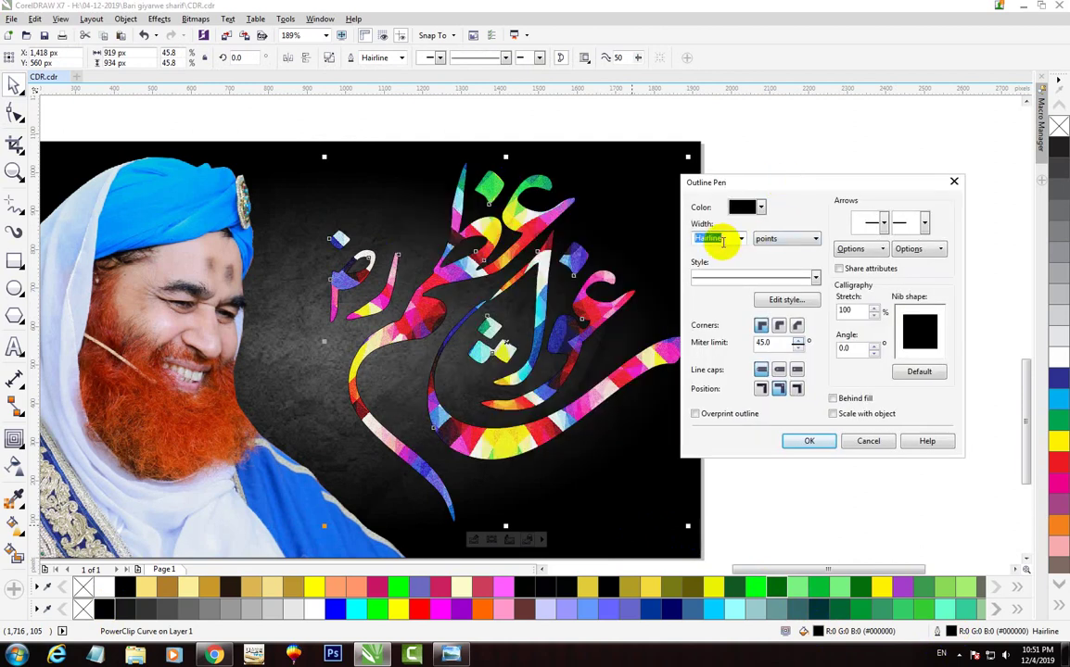
pyautogui.write('5')
pyautogui.click(778, 325)
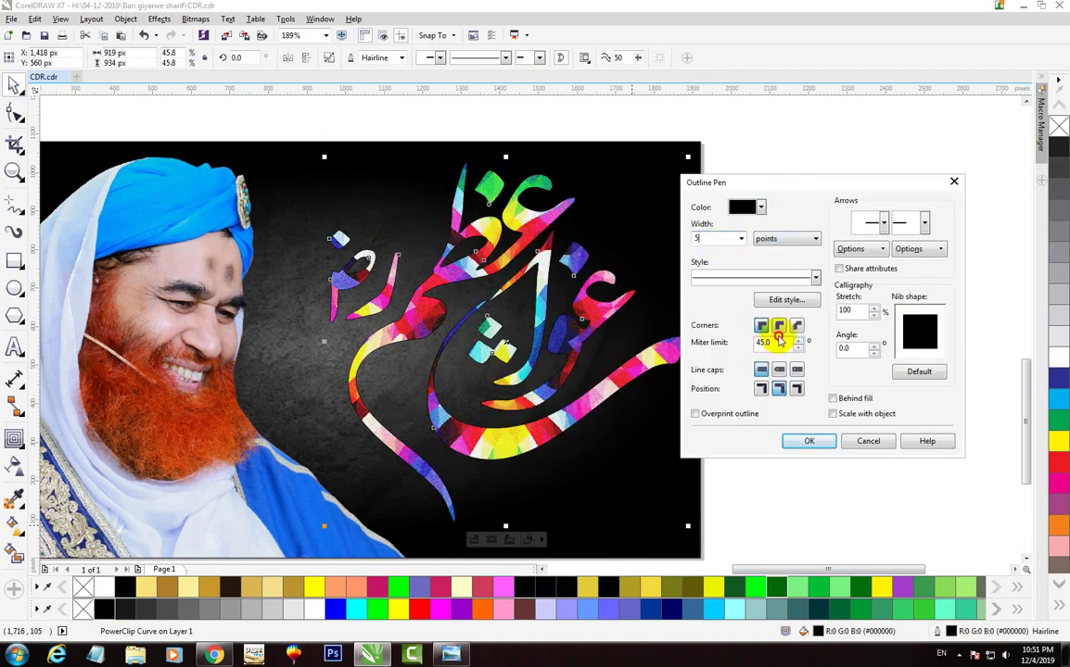
pyautogui.click(778, 370)
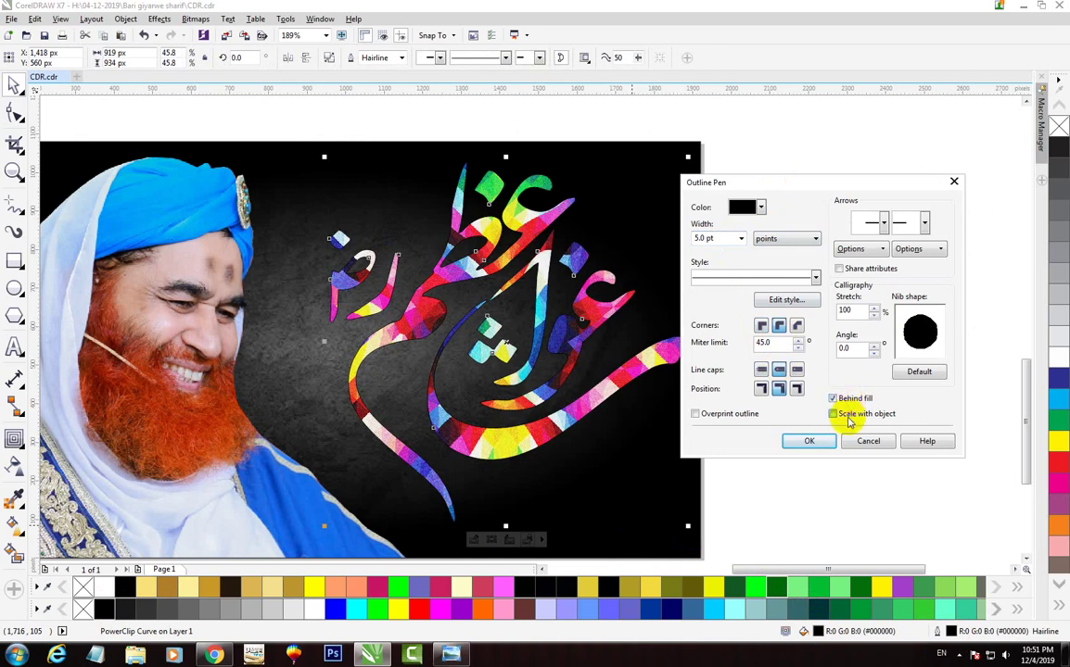
pyautogui.click(811, 442)
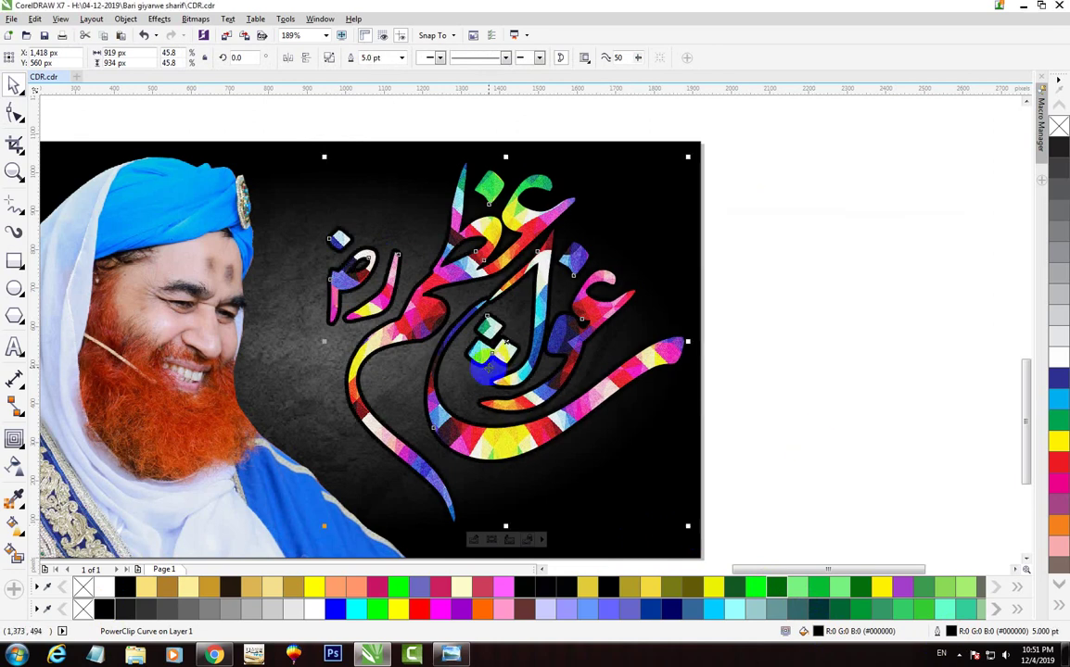
# - Make an offset copy of the calligraphy and delete its pattern bitmap to form a black shadow
pyautogui.moveTo(491, 444); pyautogui.dragTo(499, 451)
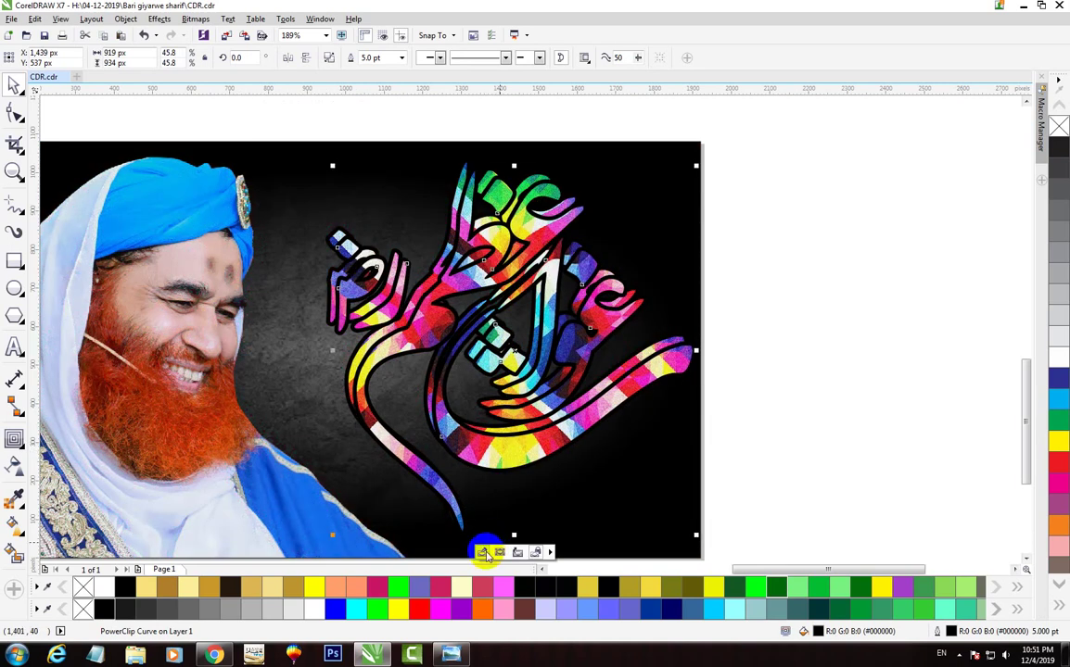
pyautogui.click(516, 554)
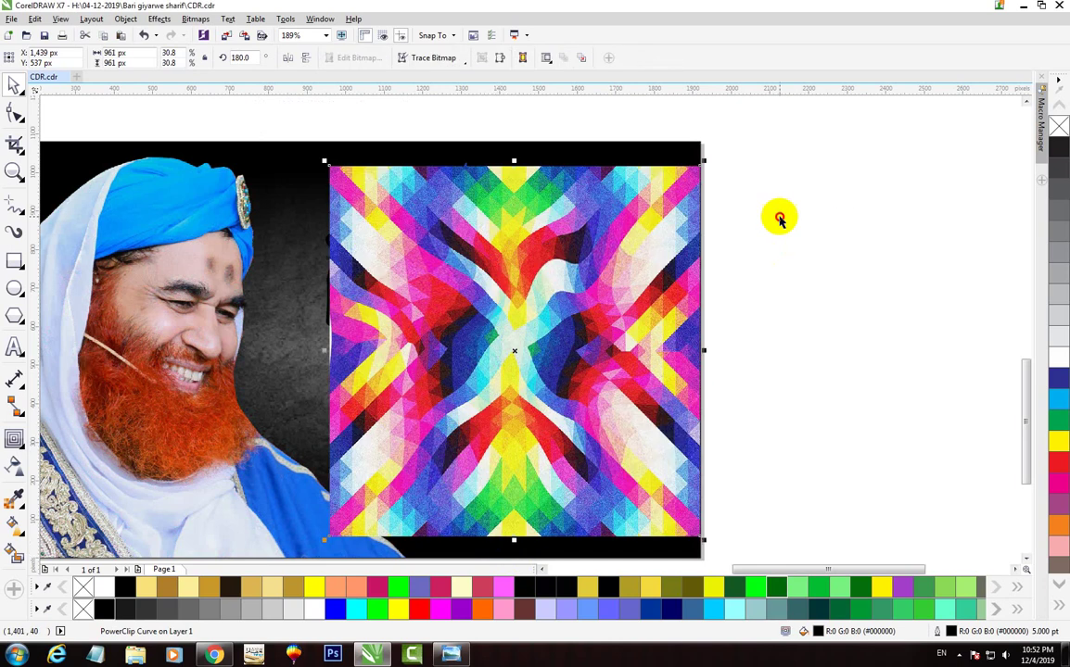
pyautogui.click(636, 220)
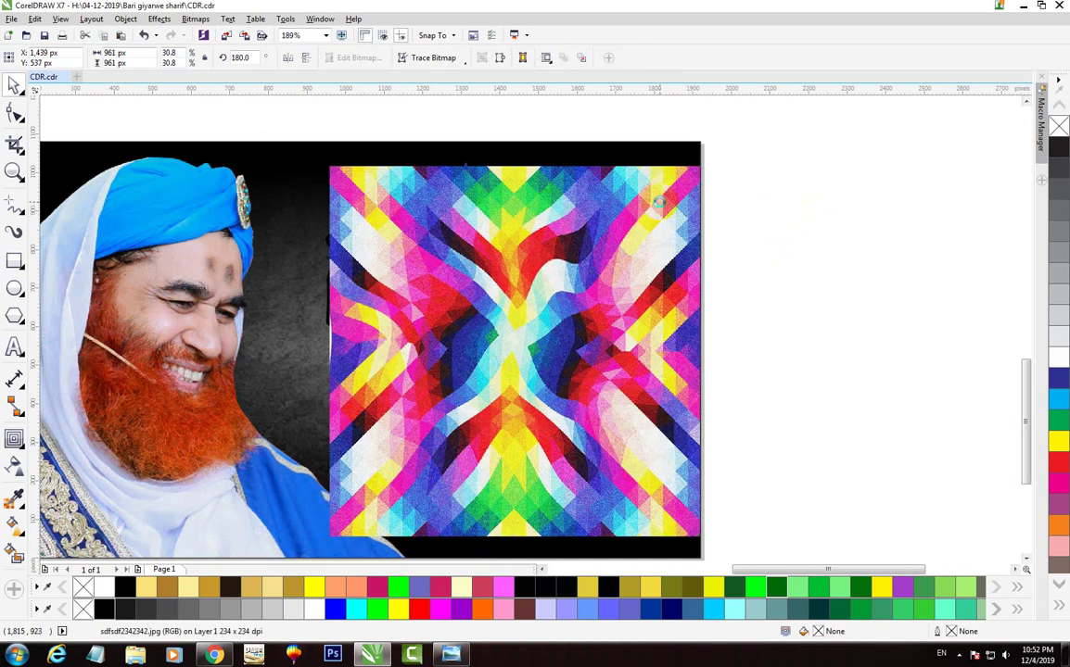
pyautogui.click(658, 202)
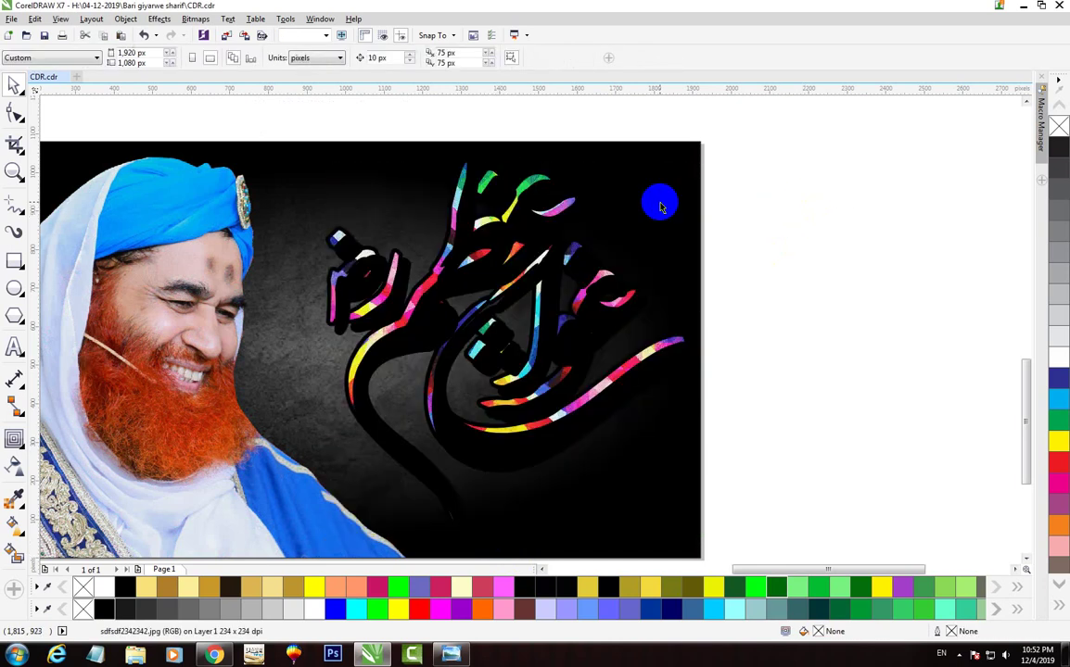
pyautogui.click(410, 337)
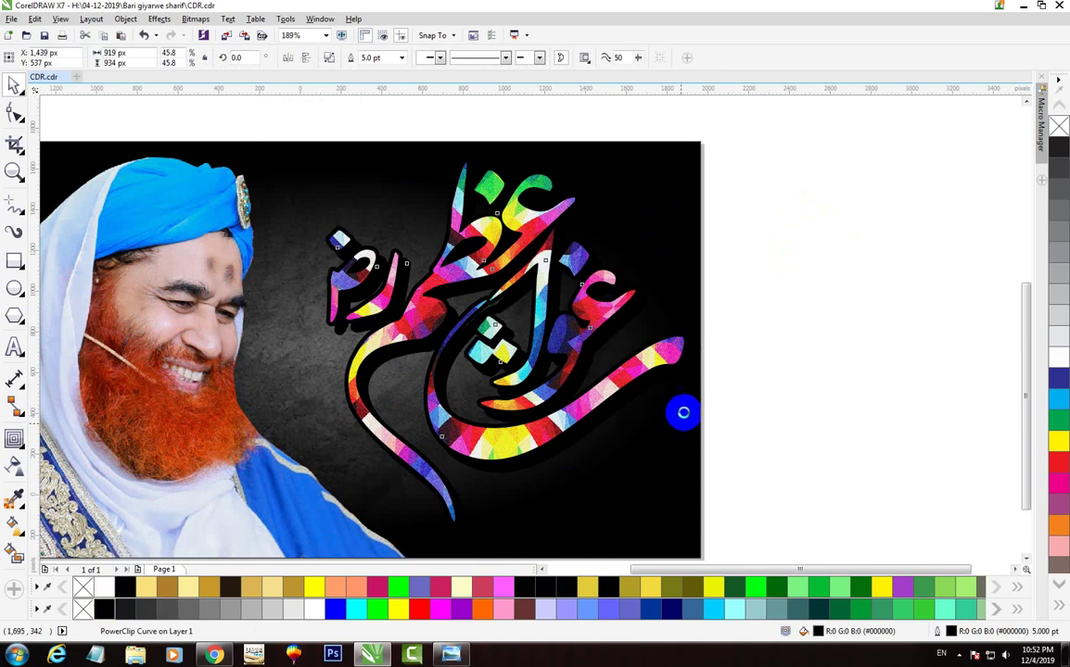
# - Select both calligraphy layers, try nudging them left, then undo the move
pyautogui.scroll(-2, 679, 417)
pyautogui.moveTo(437, 232); pyautogui.dragTo(763, 518)
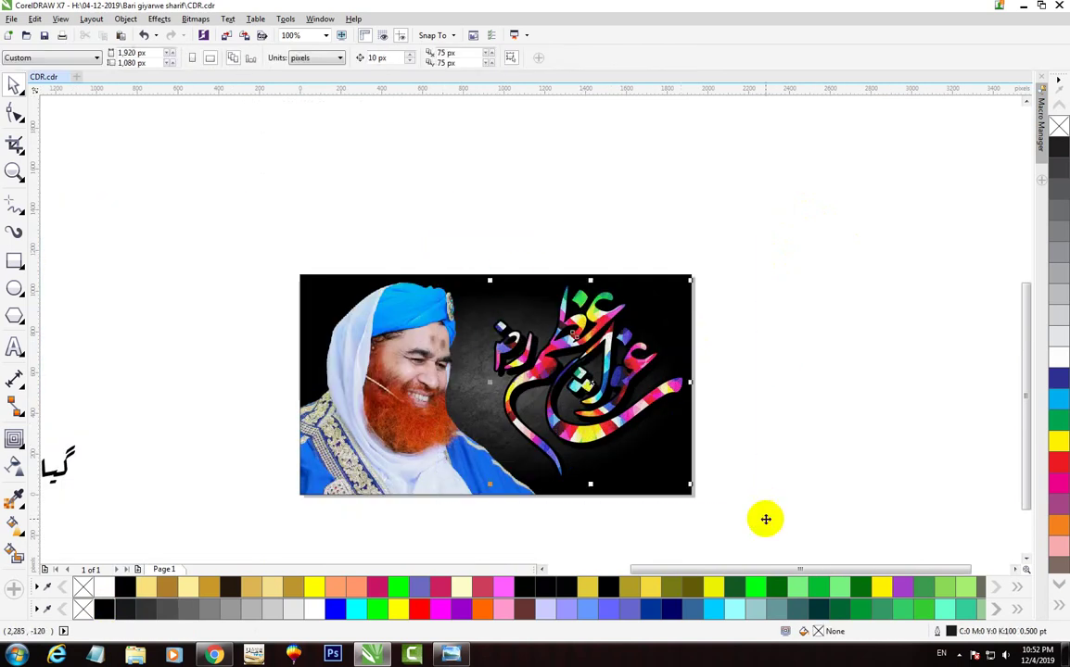
pyautogui.moveTo(575, 335); pyautogui.dragTo(548, 333)
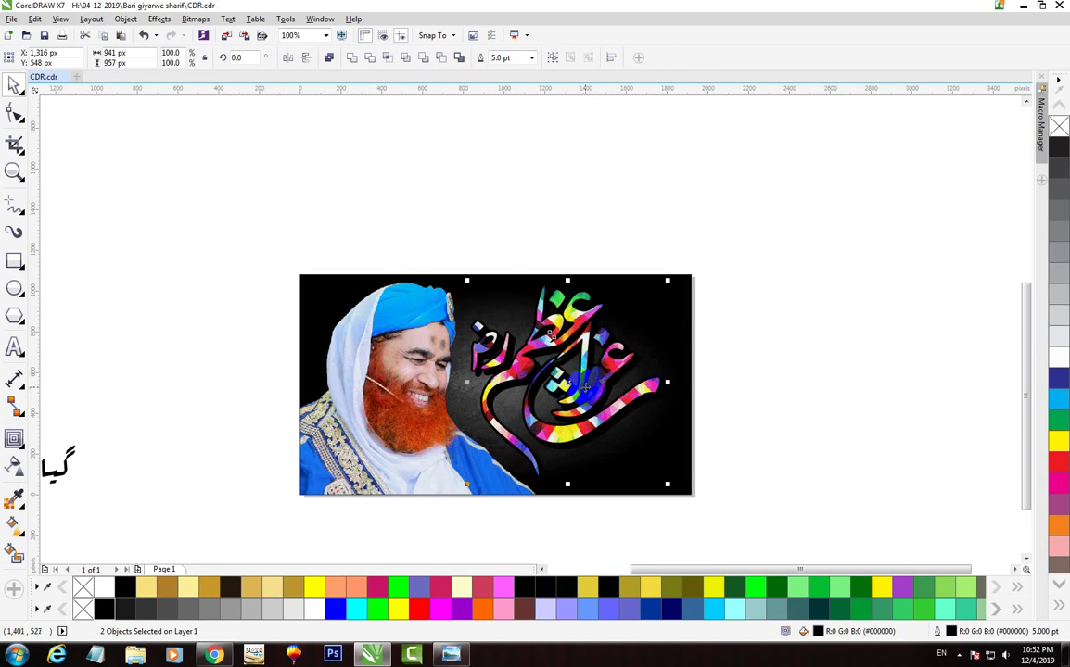
pyautogui.hotkey('ctrl', 'z')
# - Place the blue dome and green flag onto the picture above the calligraphy
pyautogui.scroll(-2, 364, 422)
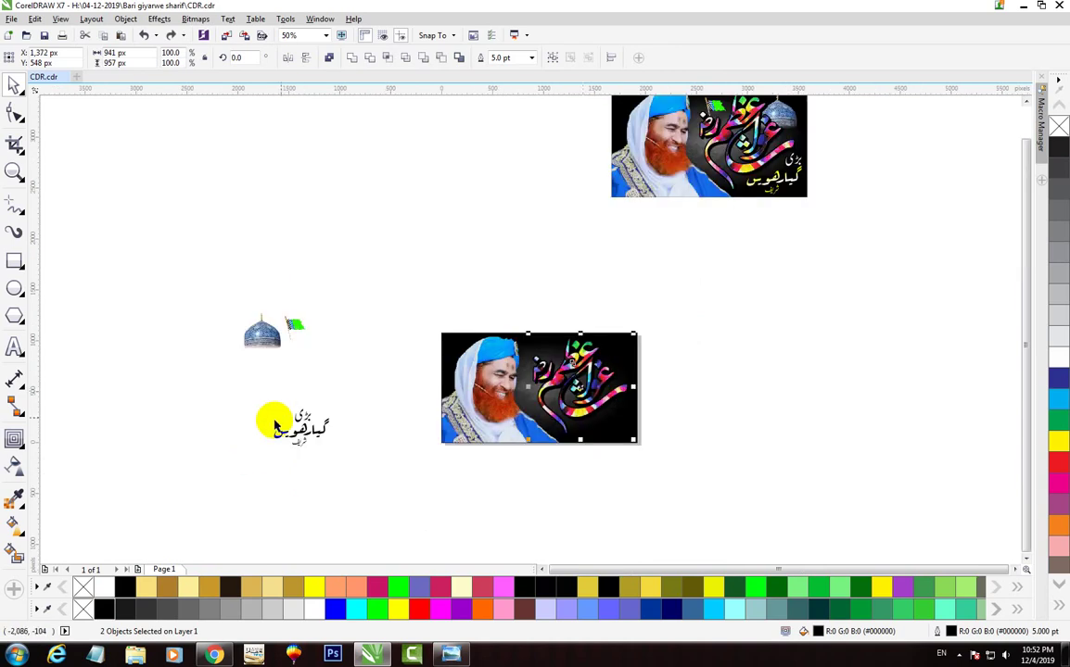
pyautogui.moveTo(262, 337); pyautogui.dragTo(608, 357)
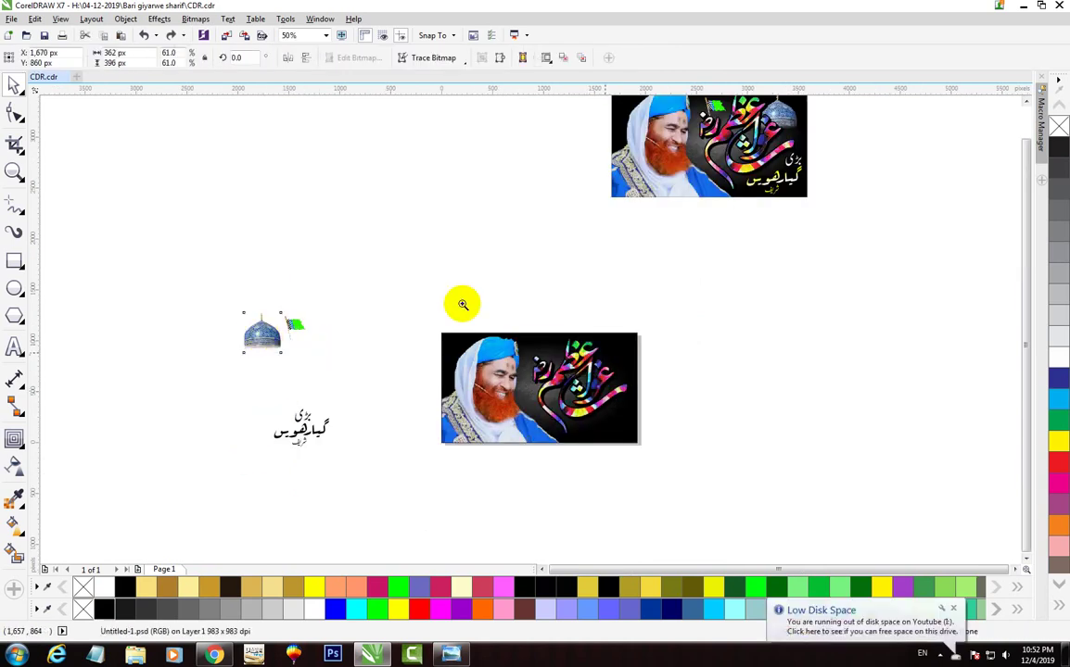
pyautogui.scroll(2, 385, 455)
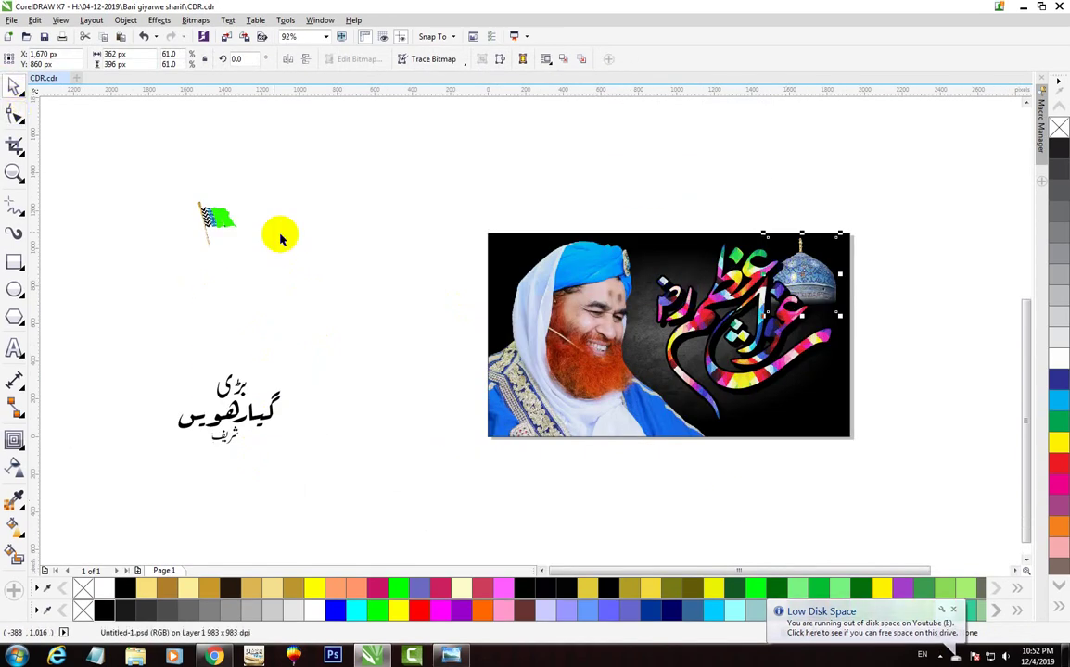
pyautogui.click(211, 216)
pyautogui.moveTo(209, 216); pyautogui.dragTo(647, 253)
pyautogui.moveTo(684, 268); pyautogui.dragTo(686, 269)
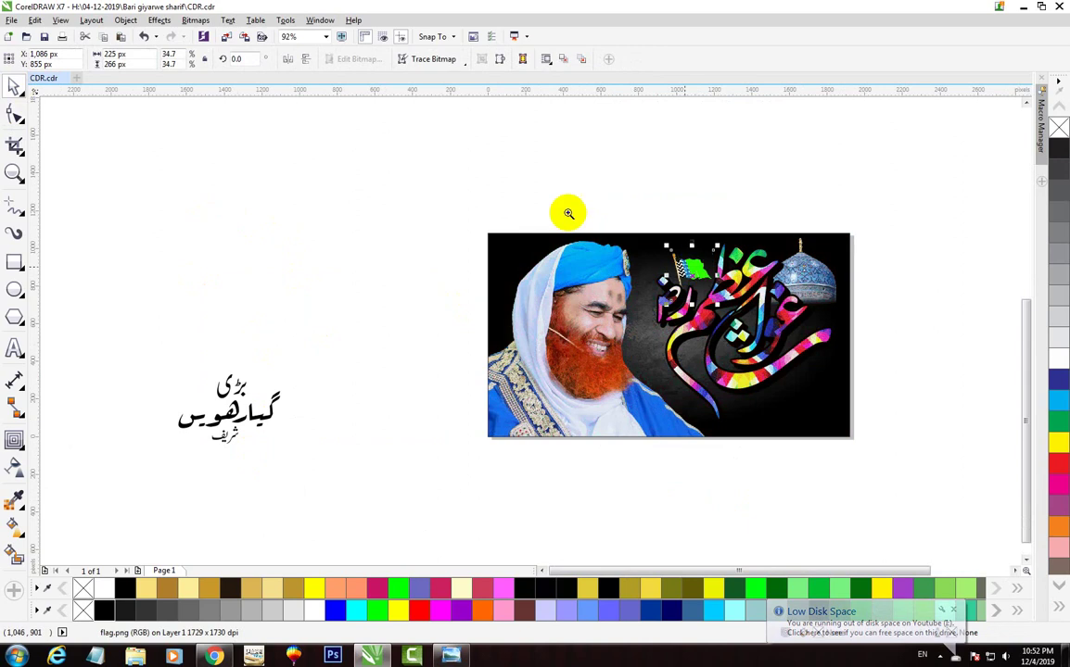
pyautogui.scroll(3, 860, 364)
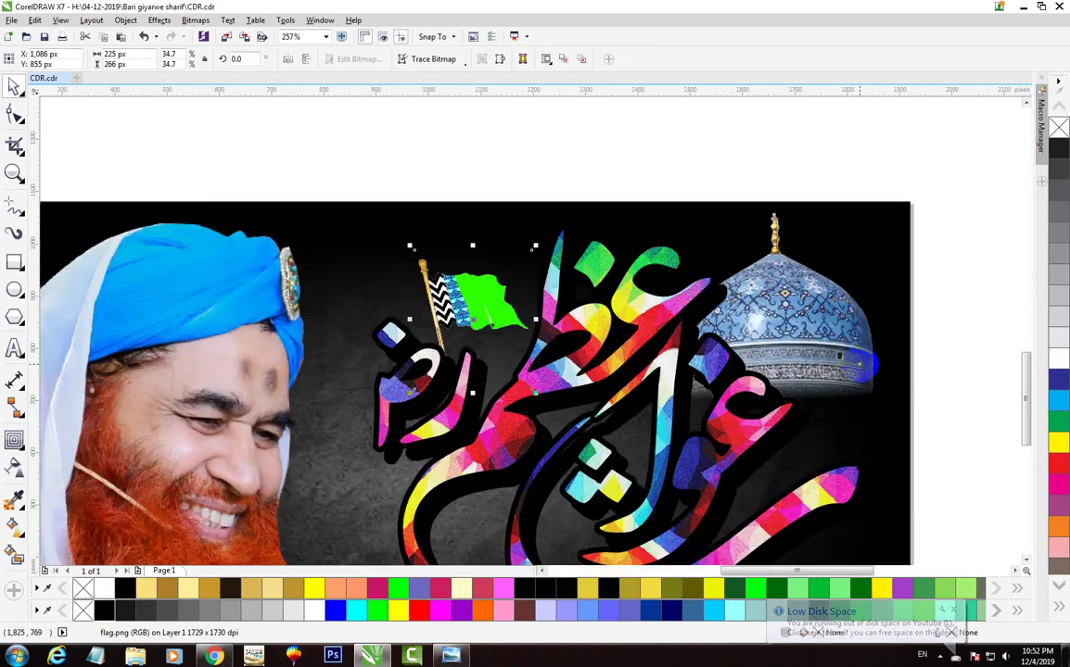
pyautogui.scroll(-2, 860, 365)
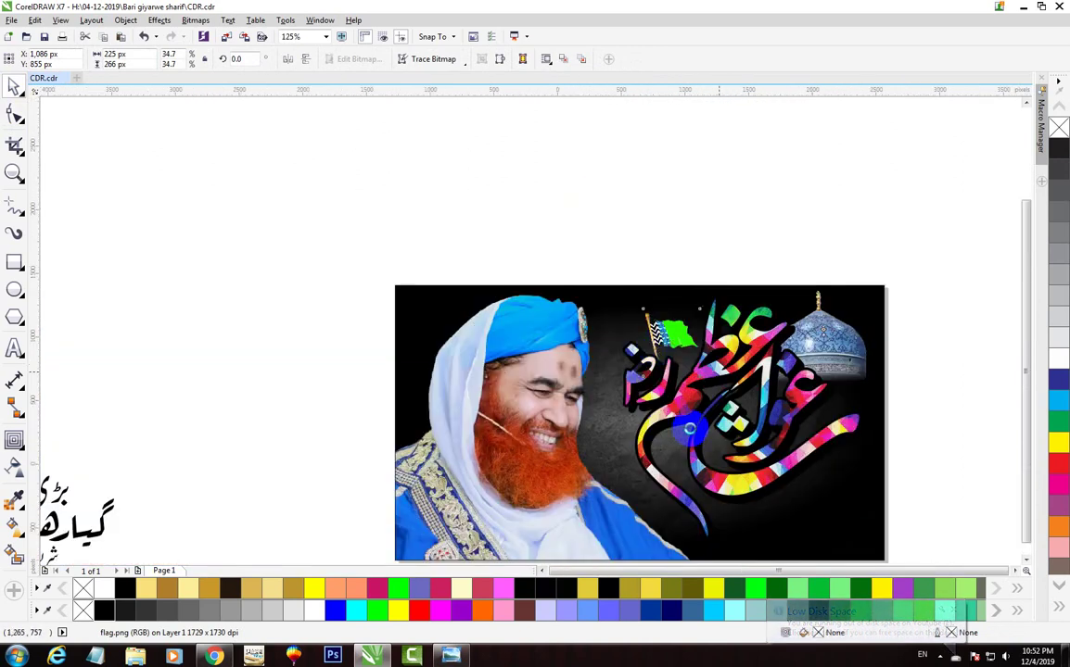
pyautogui.scroll(-2, 623, 386)
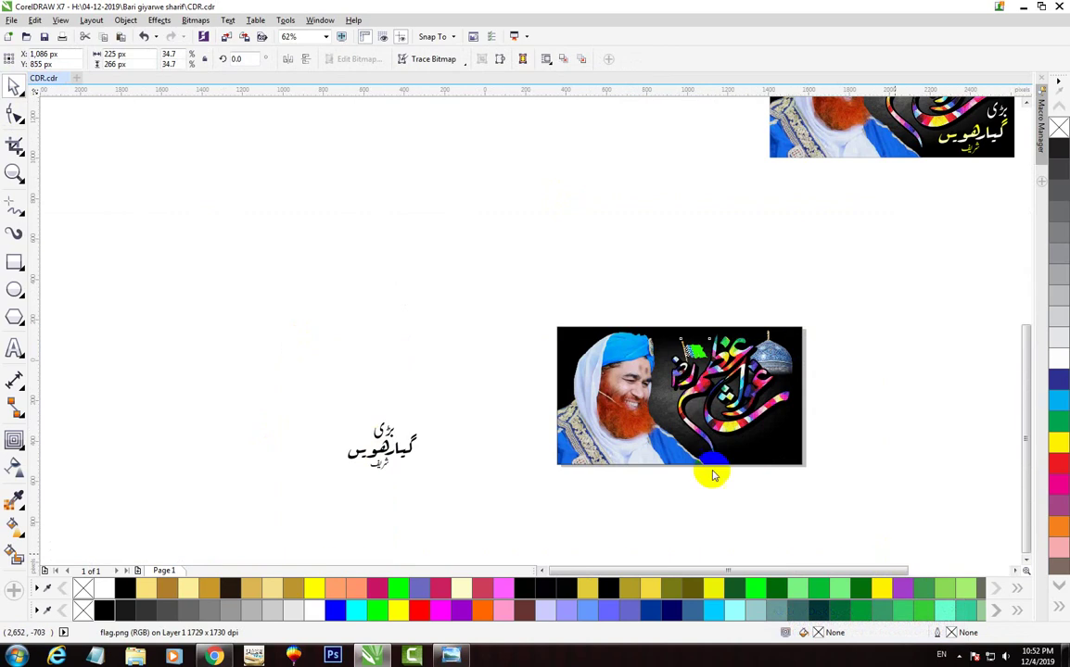
pyautogui.scroll(2, 706, 475)
pyautogui.click(13, 111)
# - Move the three-line Urdu text group onto the thumbnail and colour it white
pyautogui.click(13, 88)
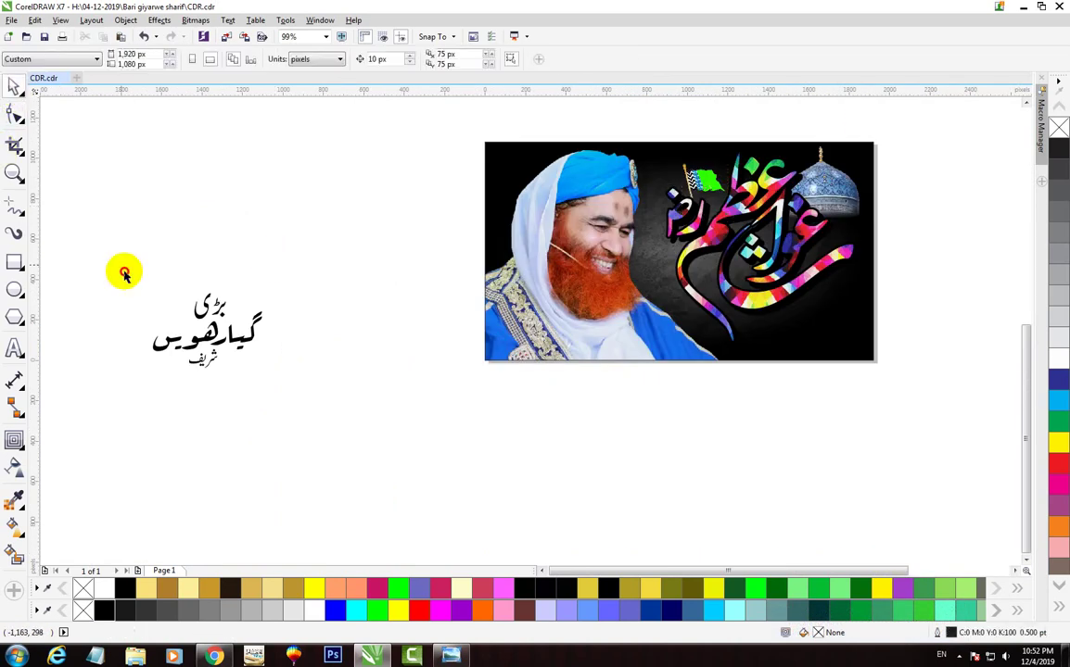
pyautogui.moveTo(107, 236); pyautogui.dragTo(324, 385)
pyautogui.moveTo(205, 331); pyautogui.dragTo(824, 322)
pyautogui.click(906, 418)
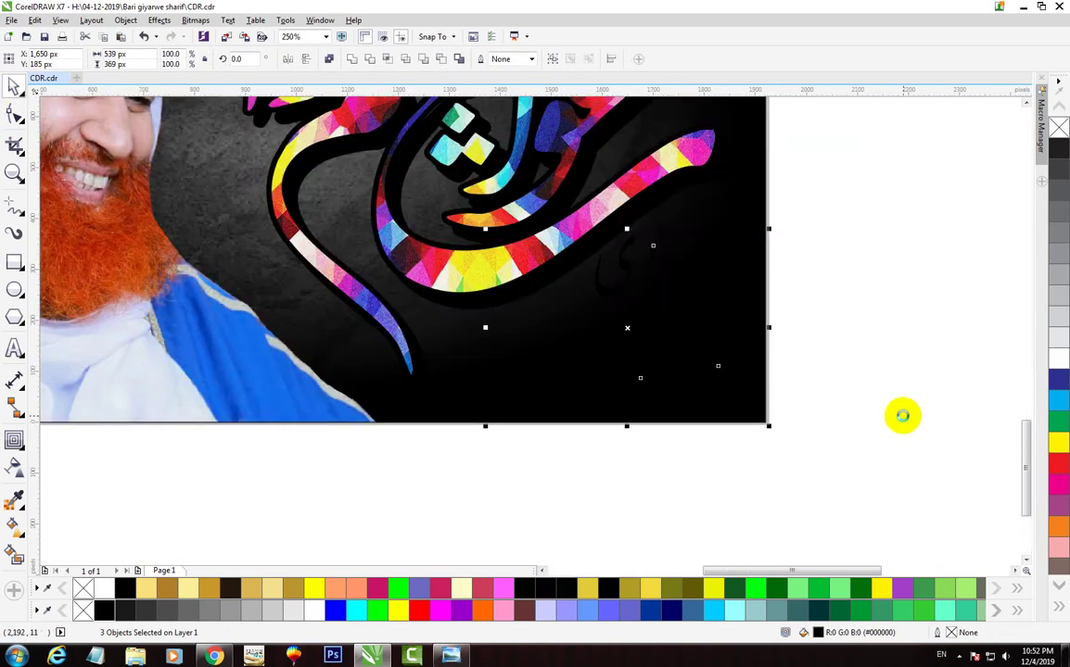
pyautogui.click(311, 612)
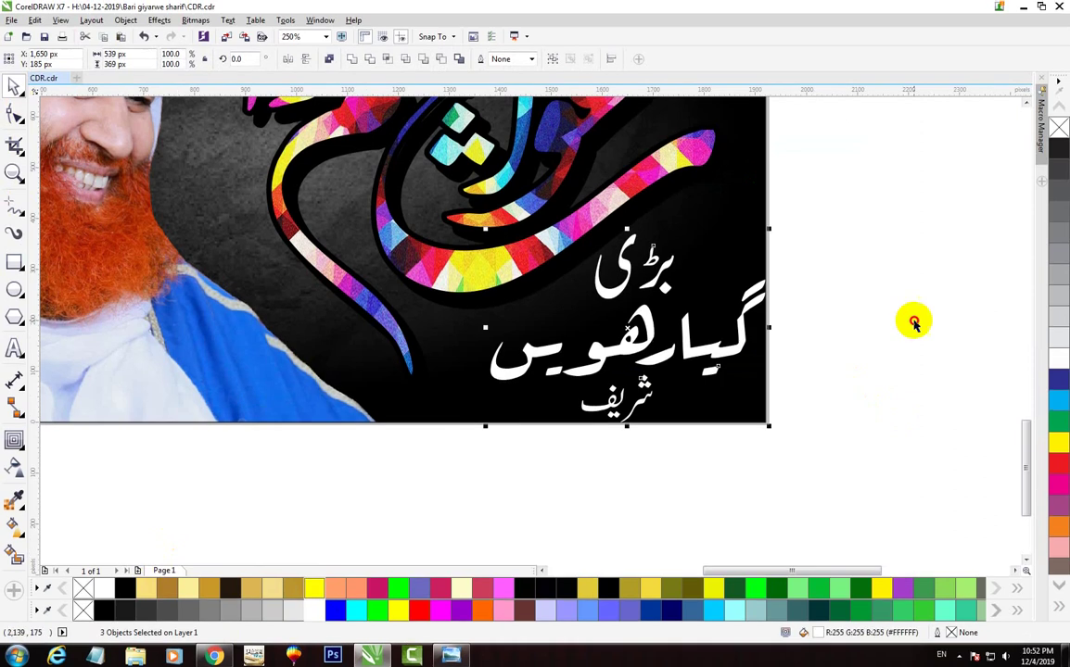
# - Rearrange the words گیارھویں, بڑی and شریف, placing شریف below گیارھویں
pyautogui.moveTo(718, 354); pyautogui.dragTo(705, 347)
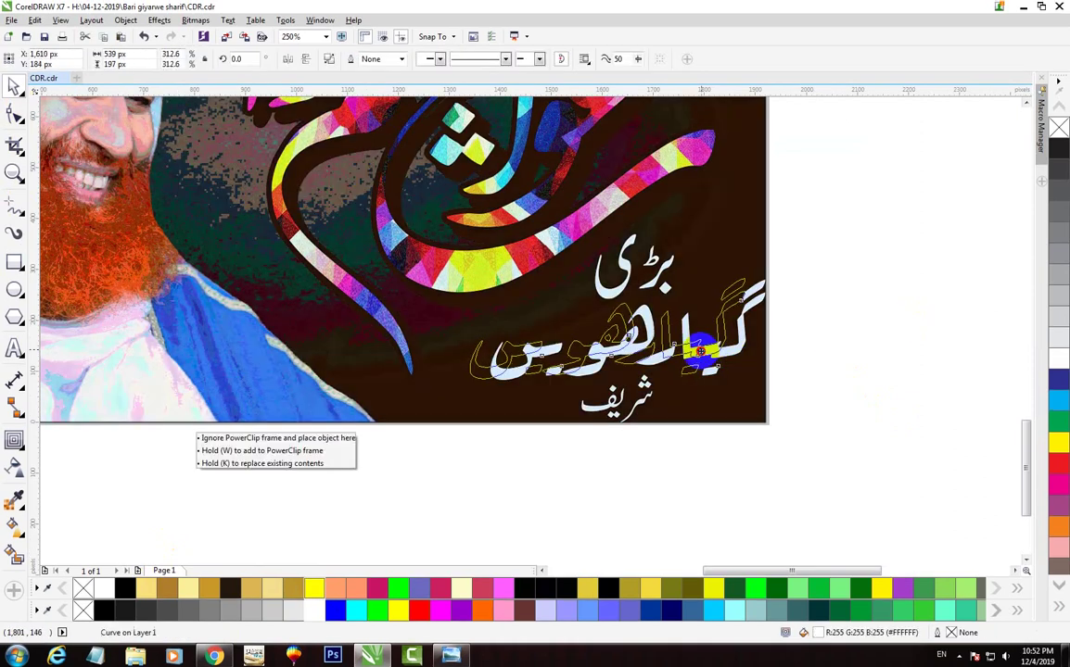
pyautogui.moveTo(705, 347); pyautogui.dragTo(653, 356)
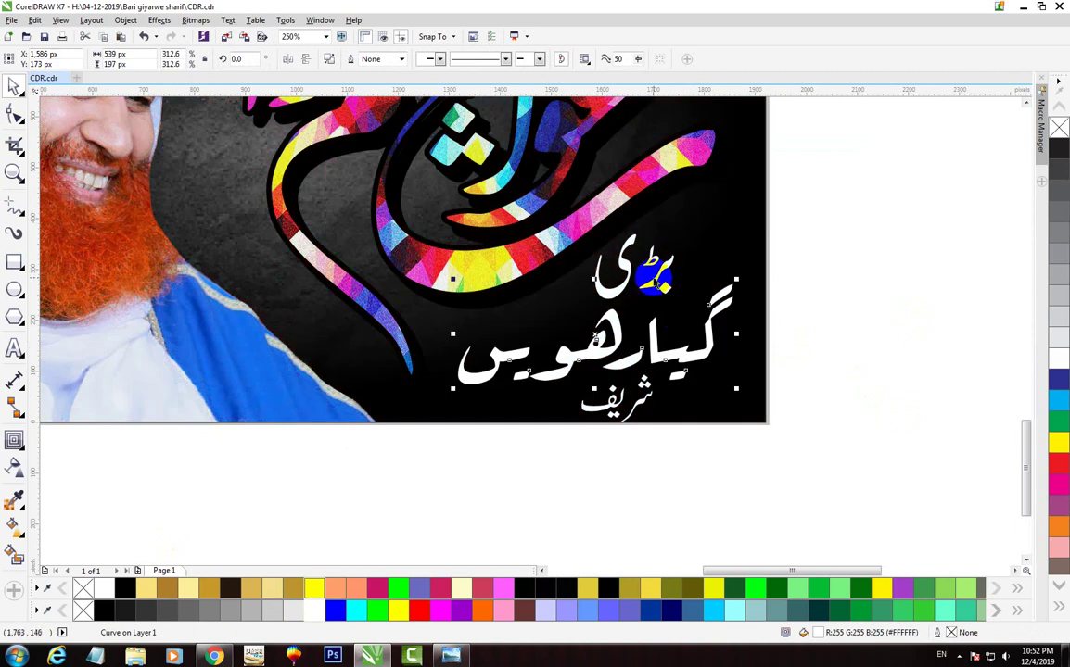
pyautogui.moveTo(649, 280); pyautogui.dragTo(697, 259)
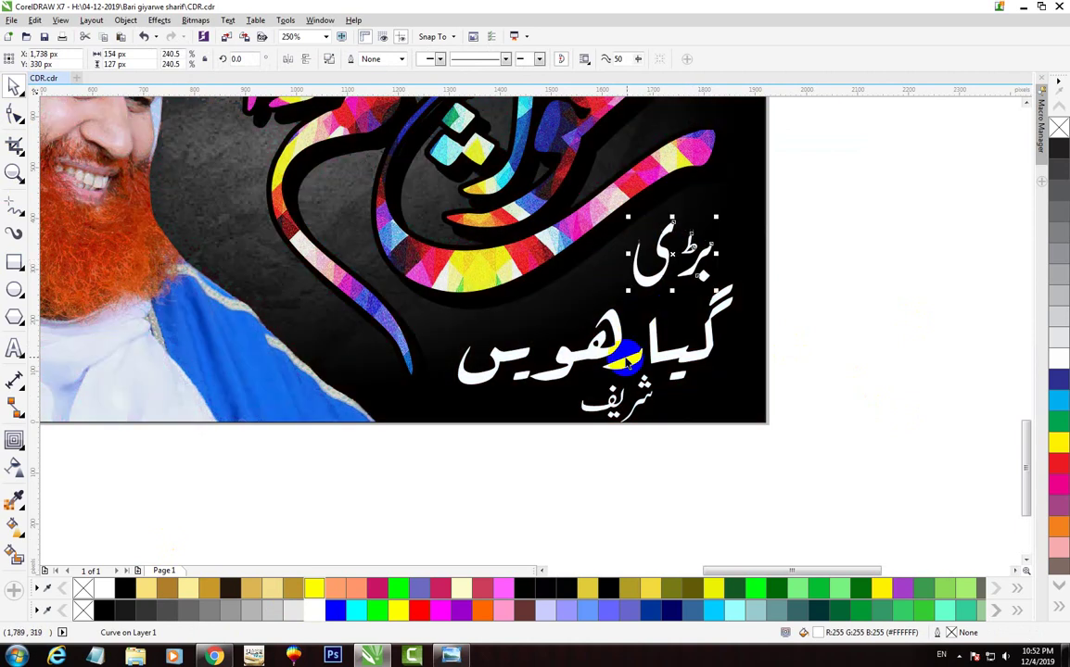
pyautogui.moveTo(616, 339); pyautogui.dragTo(619, 332)
pyautogui.moveTo(632, 398); pyautogui.dragTo(639, 380)
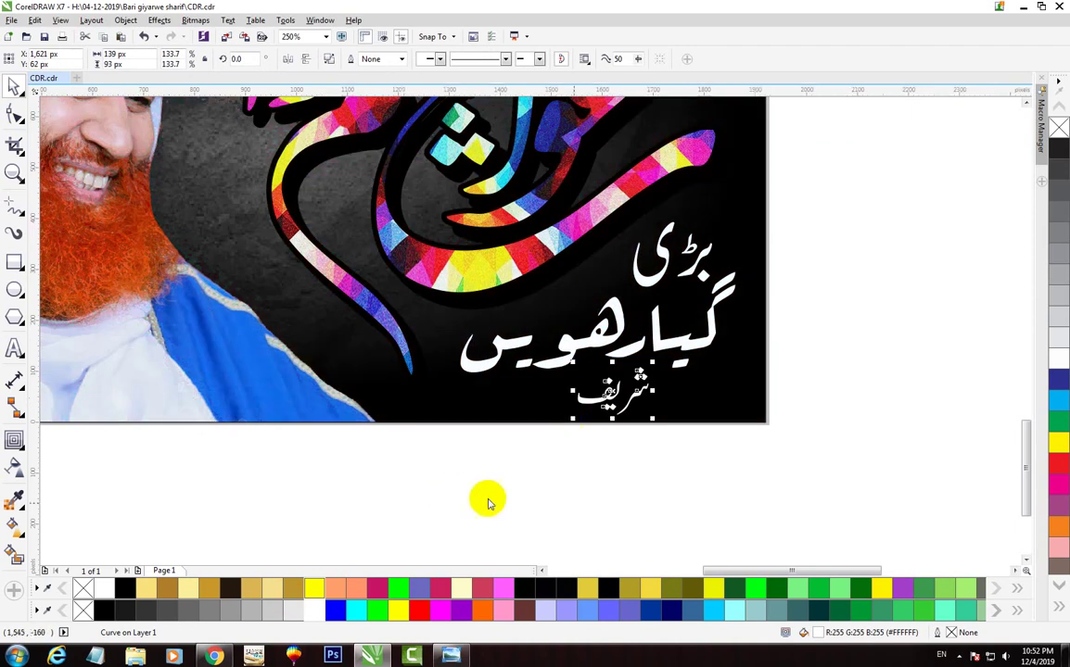
# - Colour the word شریف yellow and select the word گیارھویں
pyautogui.click(313, 588)
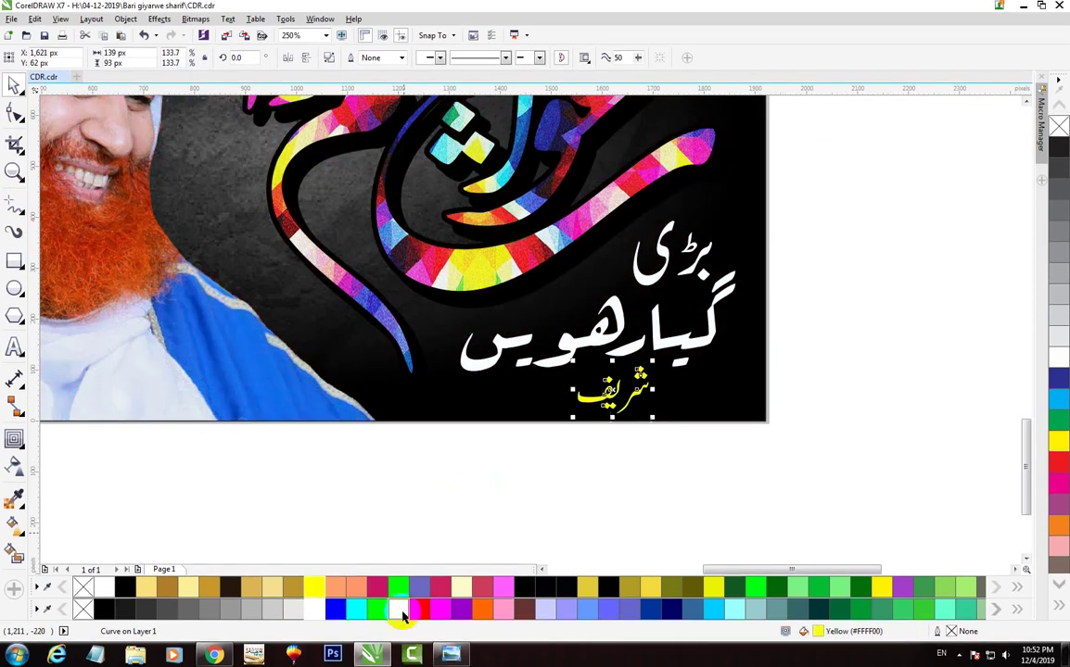
pyautogui.click(830, 203)
pyautogui.click(706, 344)
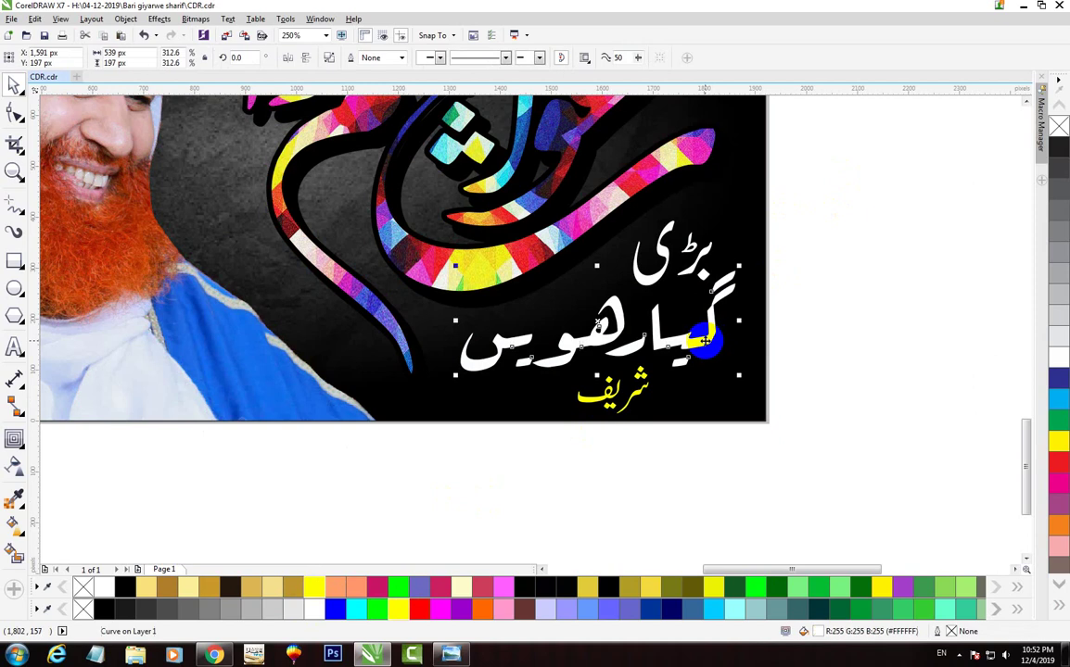
pyautogui.moveTo(408, 222); pyautogui.dragTo(865, 430)
# - Drag a fountain fill across the word گیارھویں and colour its gradient node
pyautogui.press('g')
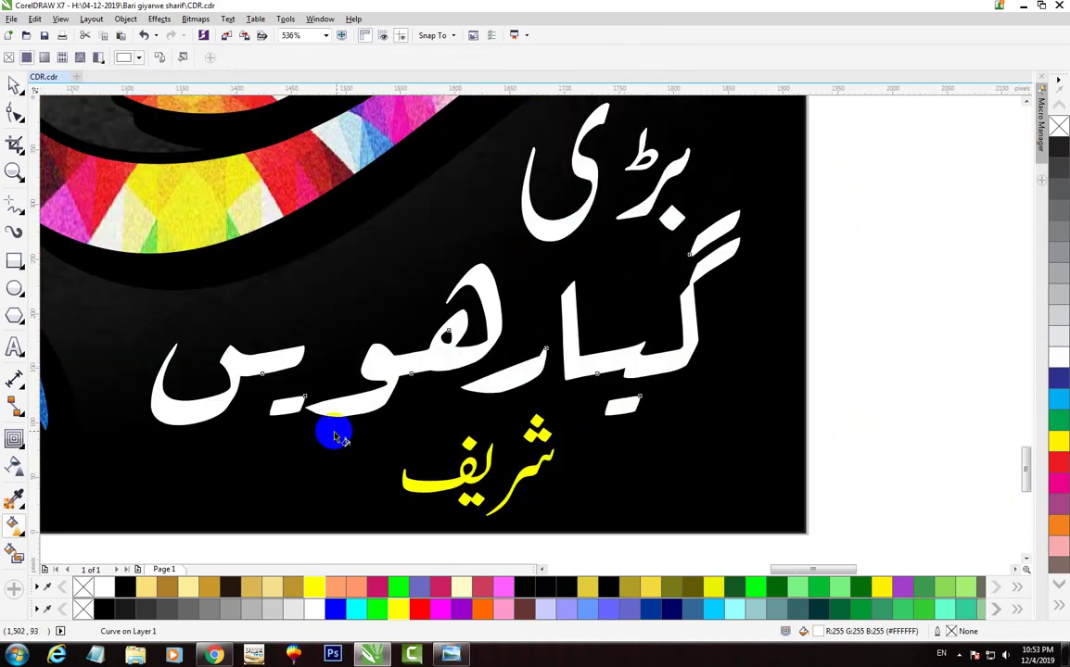
pyautogui.moveTo(341, 411)
pyautogui.mouseDown()
pyautogui.moveTo(546, 312)
pyautogui.moveTo(619, 251)
pyautogui.mouseUp()
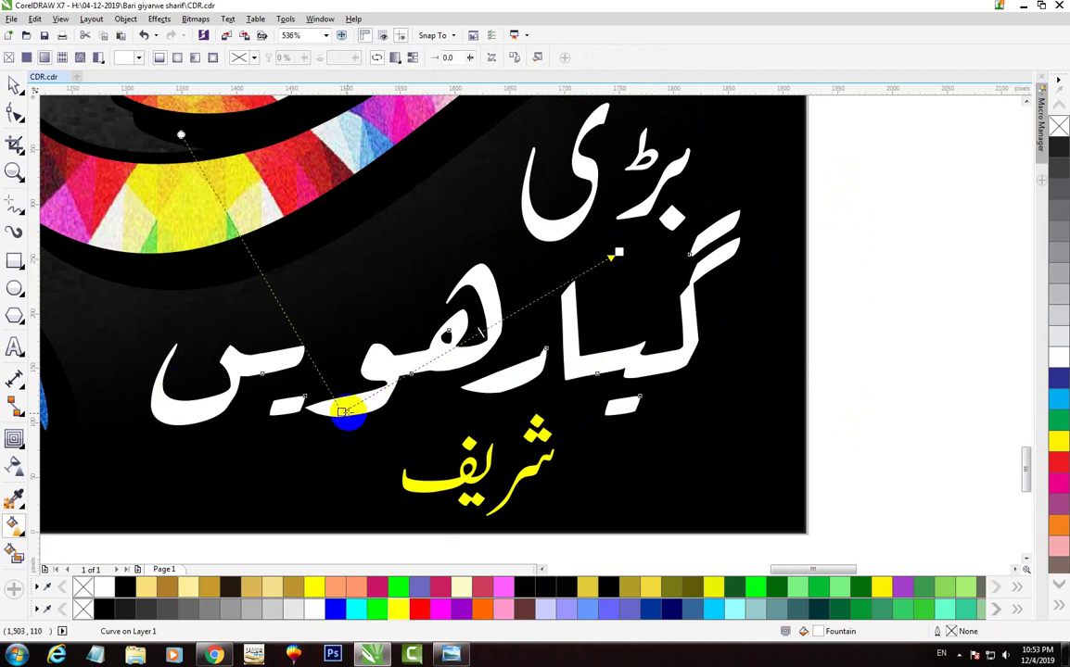
pyautogui.moveTo(401, 614); pyautogui.dragTo(341, 411)
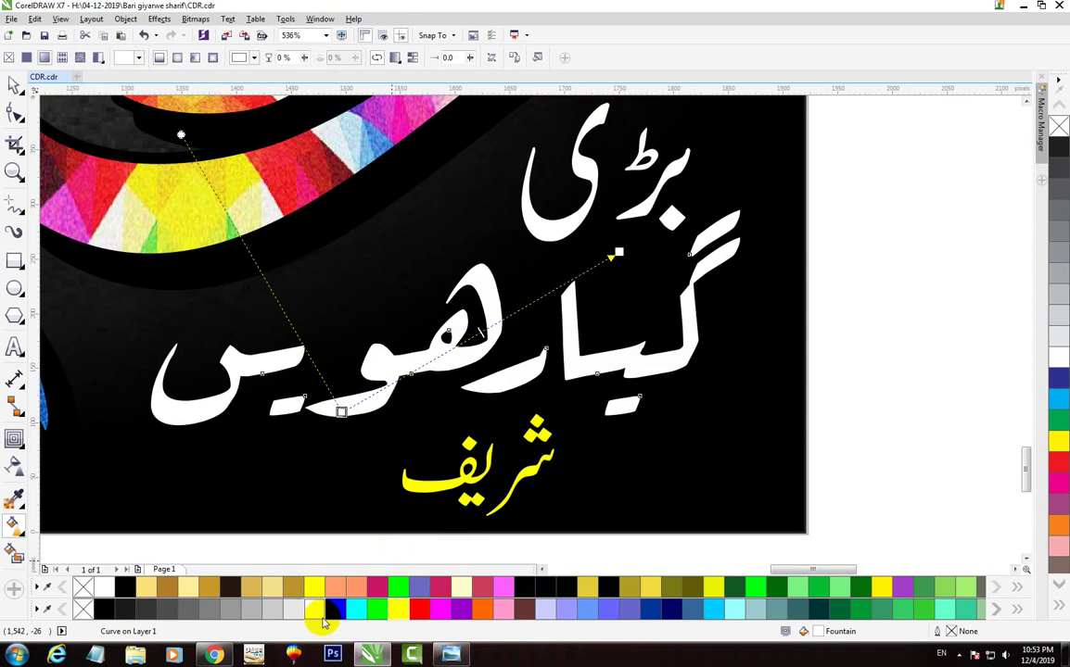
pyautogui.click(633, 251)
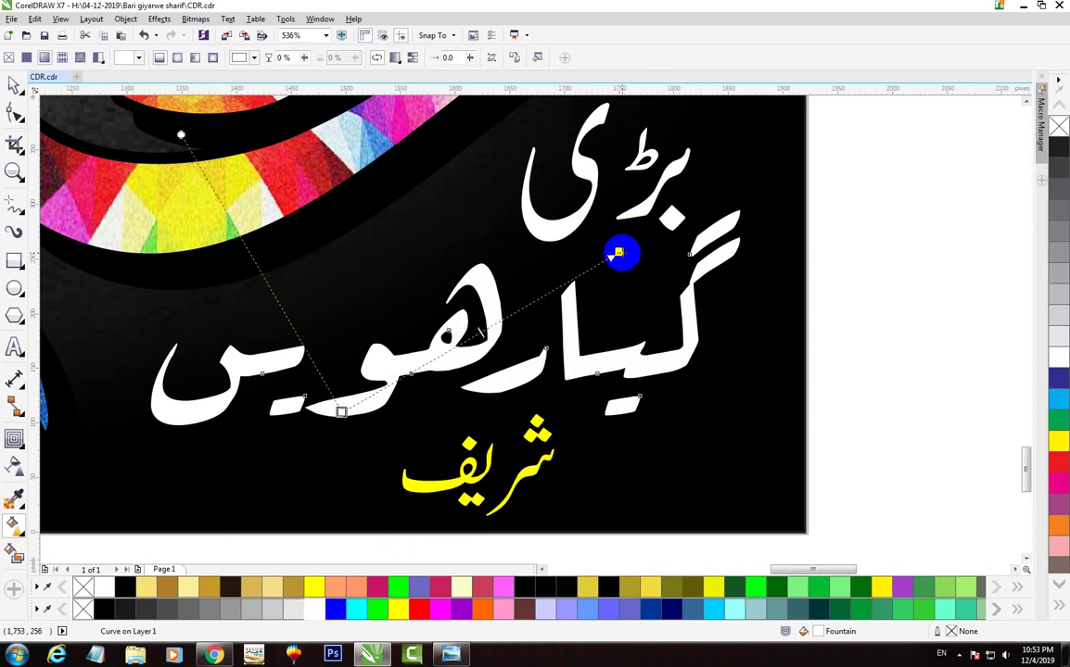
pyautogui.click(596, 250)
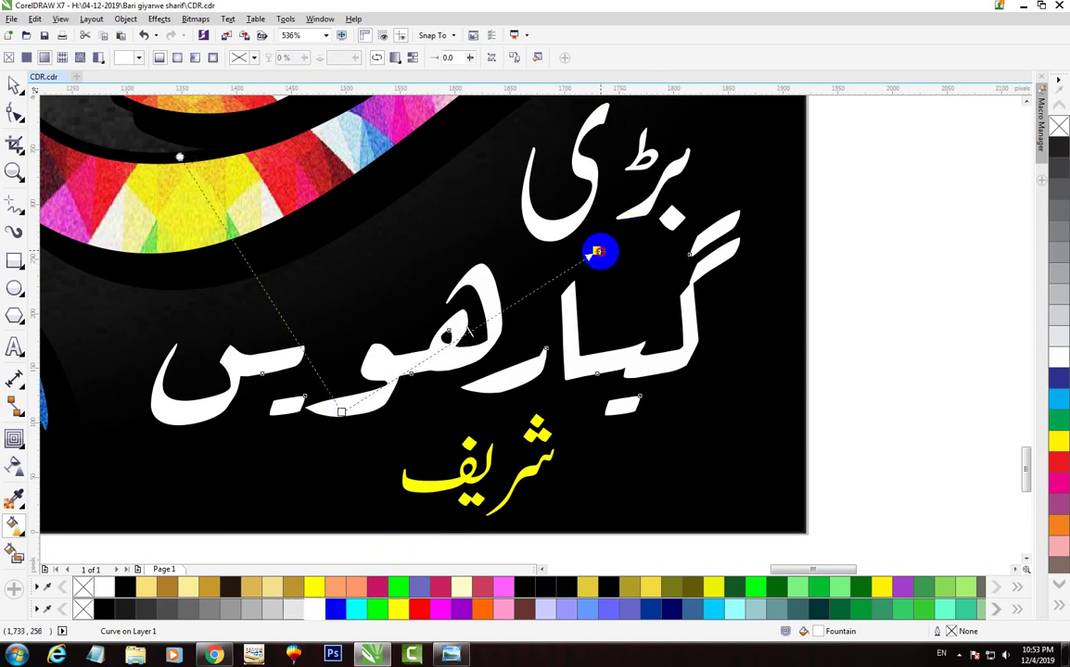
# - Adjust the گیارھویں gradient handles so the fill runs yellow to white, then deselect
pyautogui.scroll(-2, 599, 250)
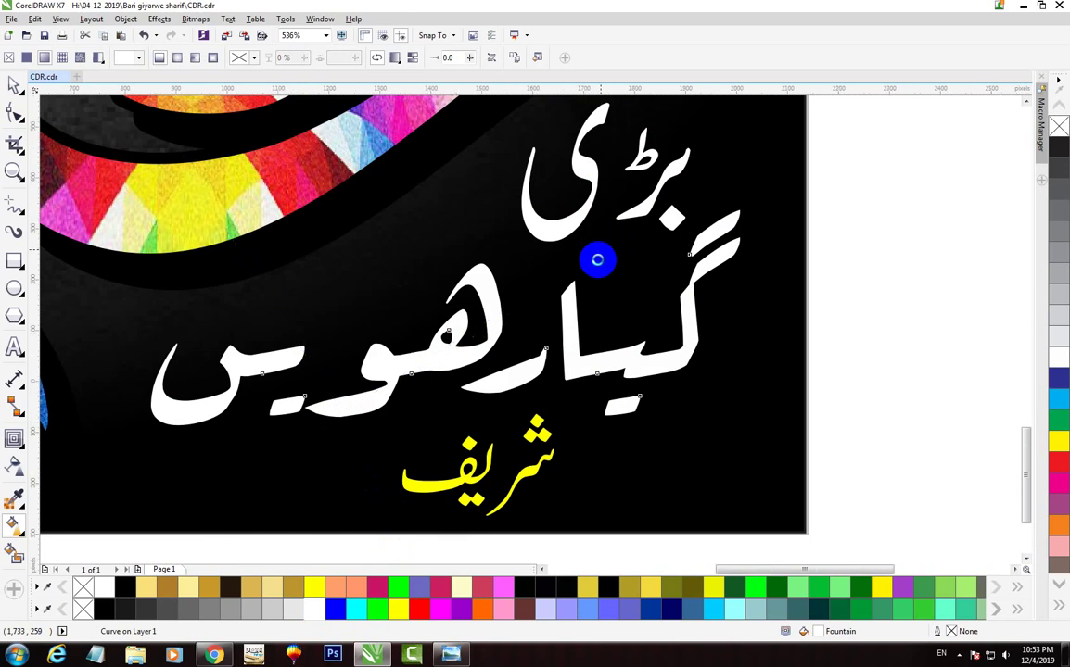
pyautogui.scroll(-2, 599, 255)
pyautogui.press('space')
pyautogui.press('space')
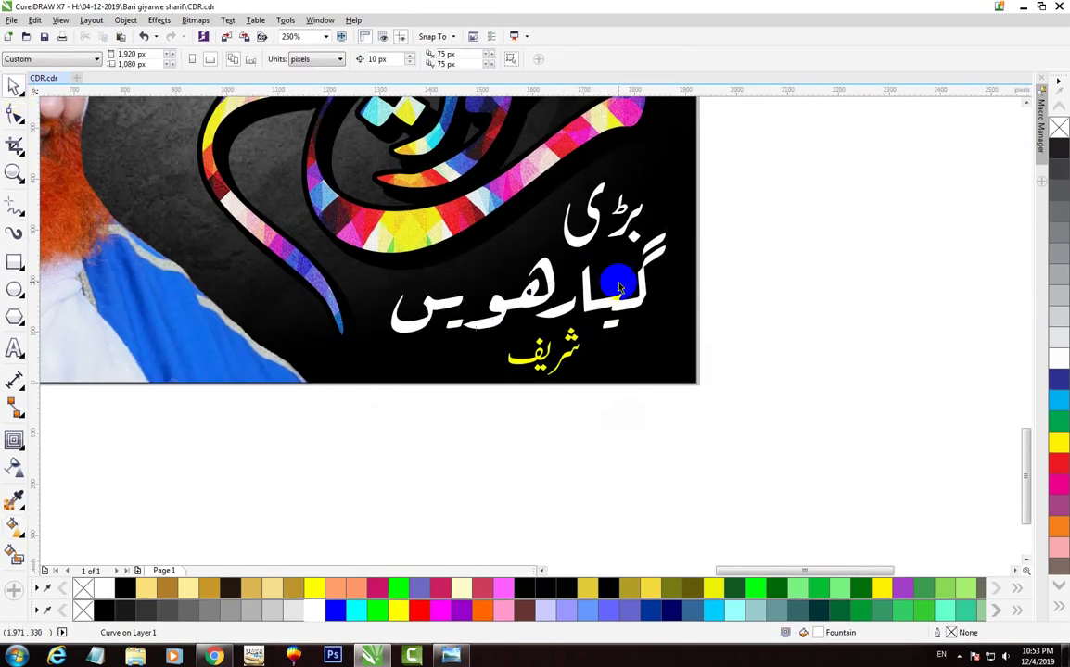
pyautogui.click(589, 283)
pyautogui.moveTo(594, 286); pyautogui.dragTo(561, 234)
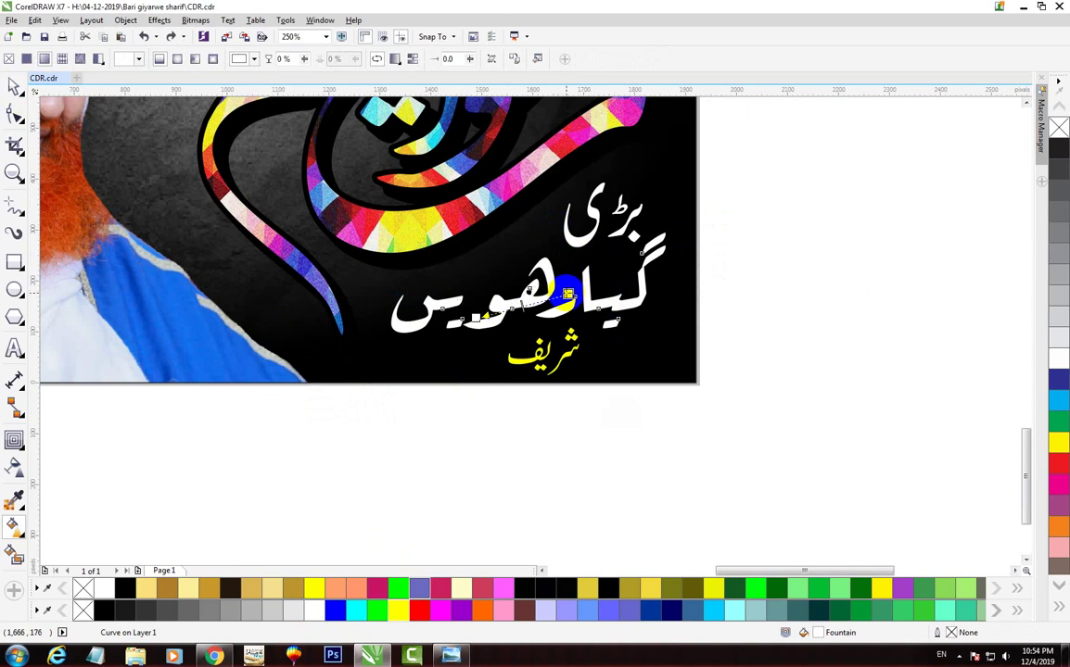
pyautogui.hotkey('ctrl', 'z')
pyautogui.moveTo(397, 608); pyautogui.dragTo(567, 293)
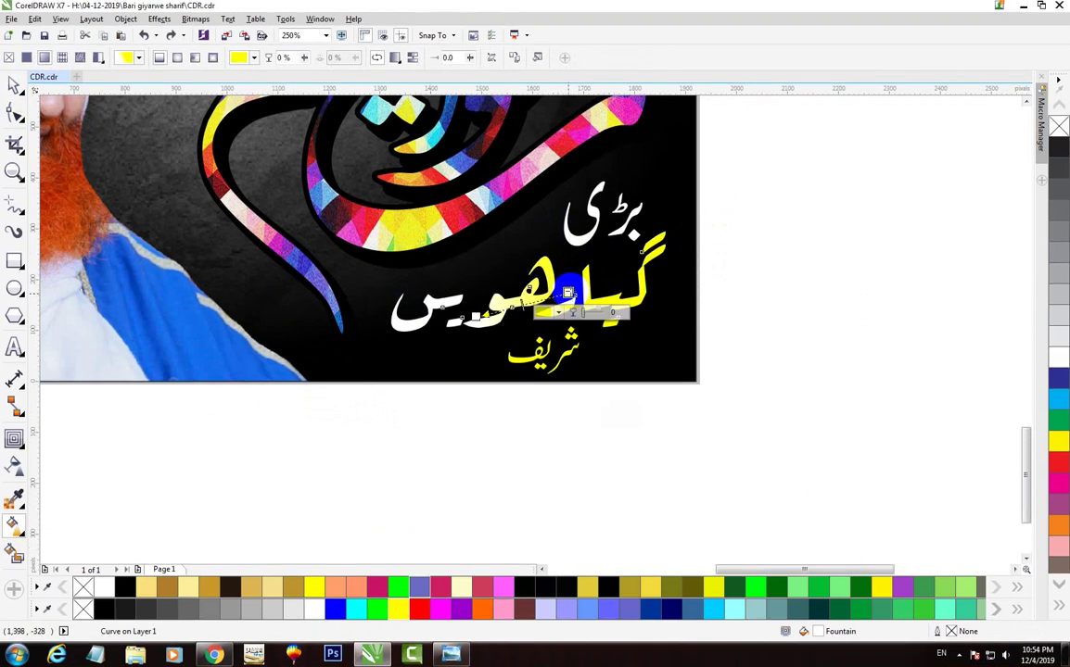
pyautogui.moveTo(505, 243); pyautogui.dragTo(497, 331)
pyautogui.moveTo(536, 284)
pyautogui.mouseDown()
pyautogui.moveTo(538, 213)
pyautogui.moveTo(521, 252)
pyautogui.mouseUp()
pyautogui.click(501, 332)
pyautogui.moveTo(499, 331); pyautogui.dragTo(515, 306)
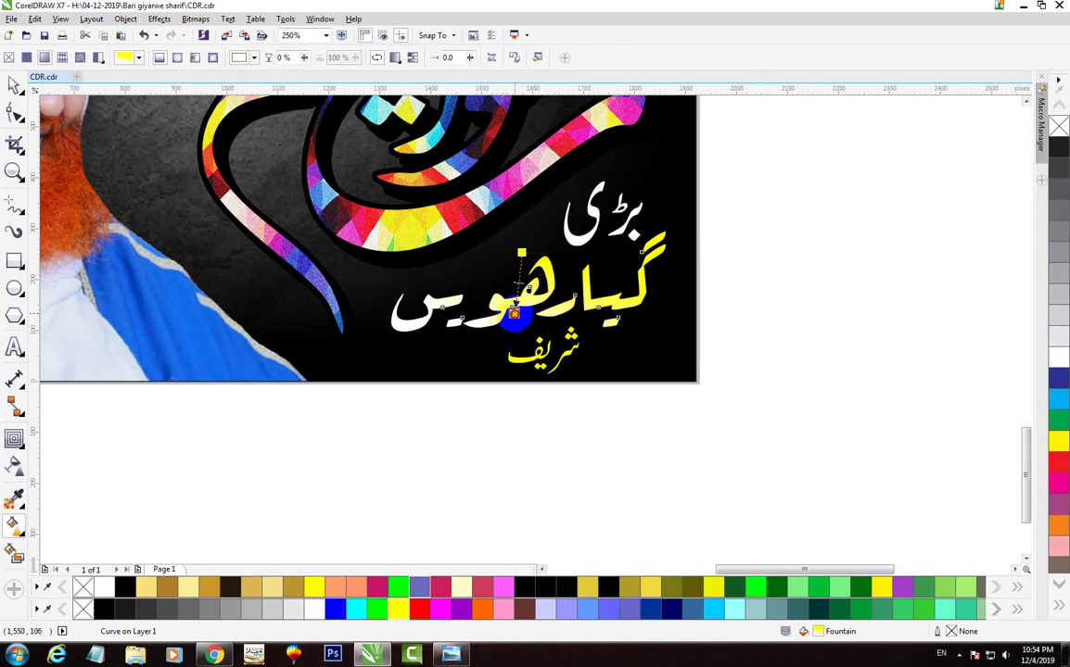
pyautogui.click(14, 85)
pyautogui.click(812, 303)
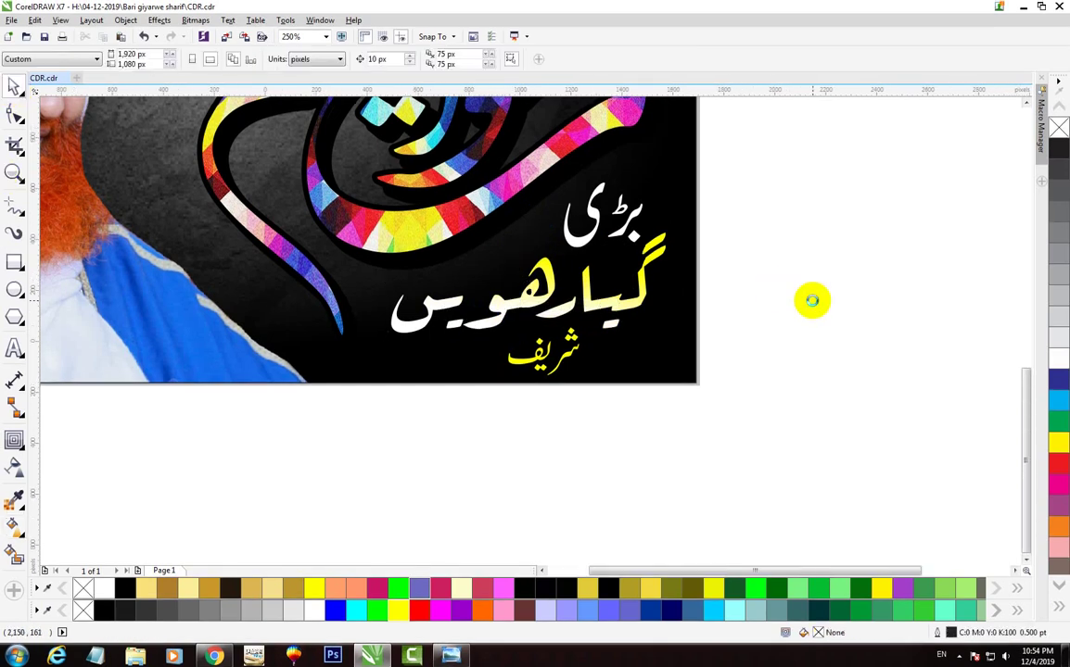
pyautogui.scroll(-2, 811, 303)
# - Select all thumbnail objects, zoom to them, and show the design in F9 full-screen preview
pyautogui.scroll(-1, 427, 167)
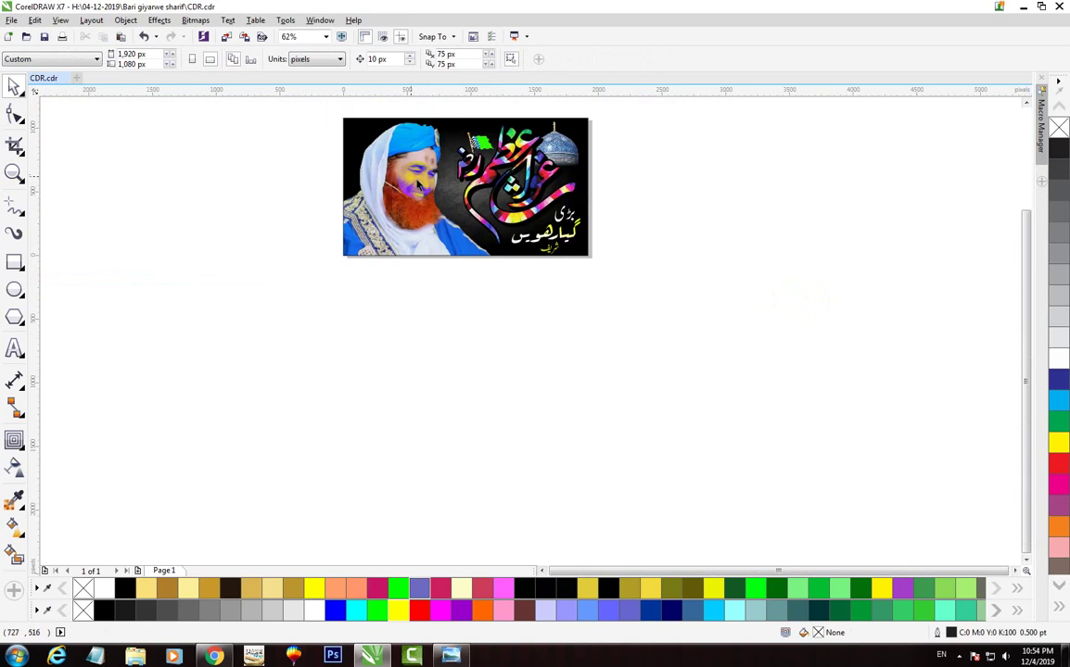
pyautogui.moveTo(310, 109); pyautogui.dragTo(740, 298)
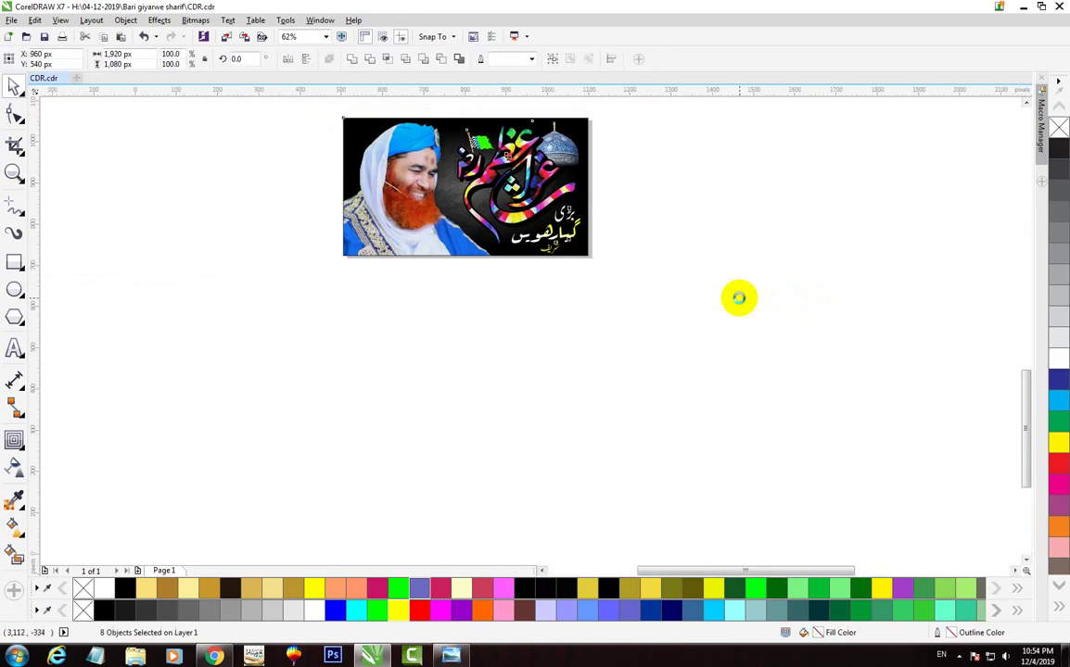
pyautogui.hotkey('shift', 'F2')
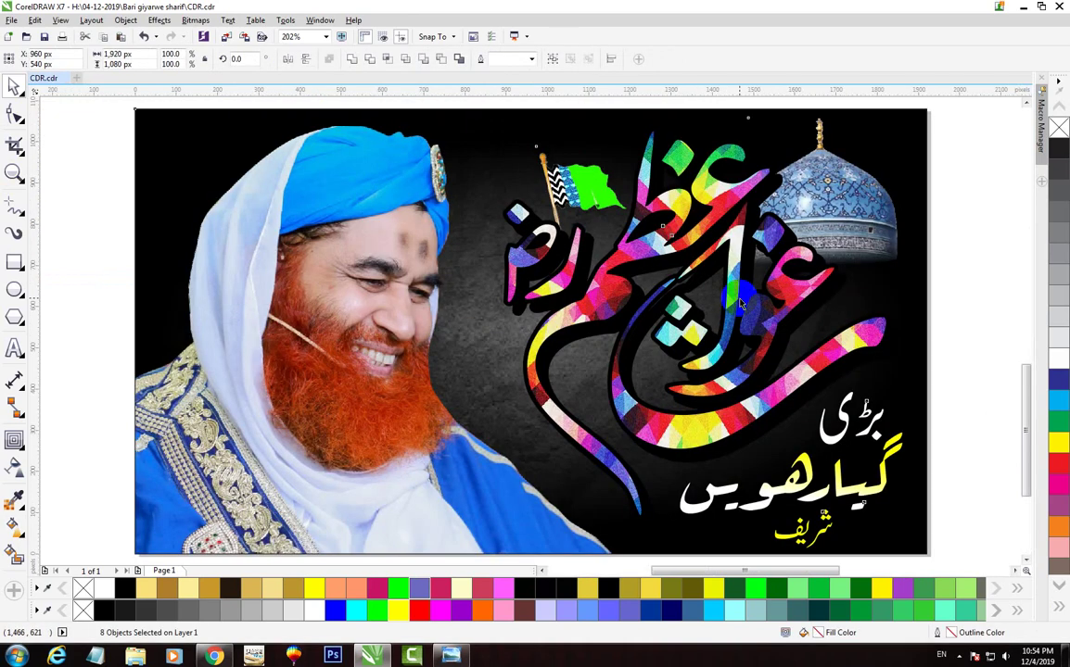
pyautogui.press('F9')
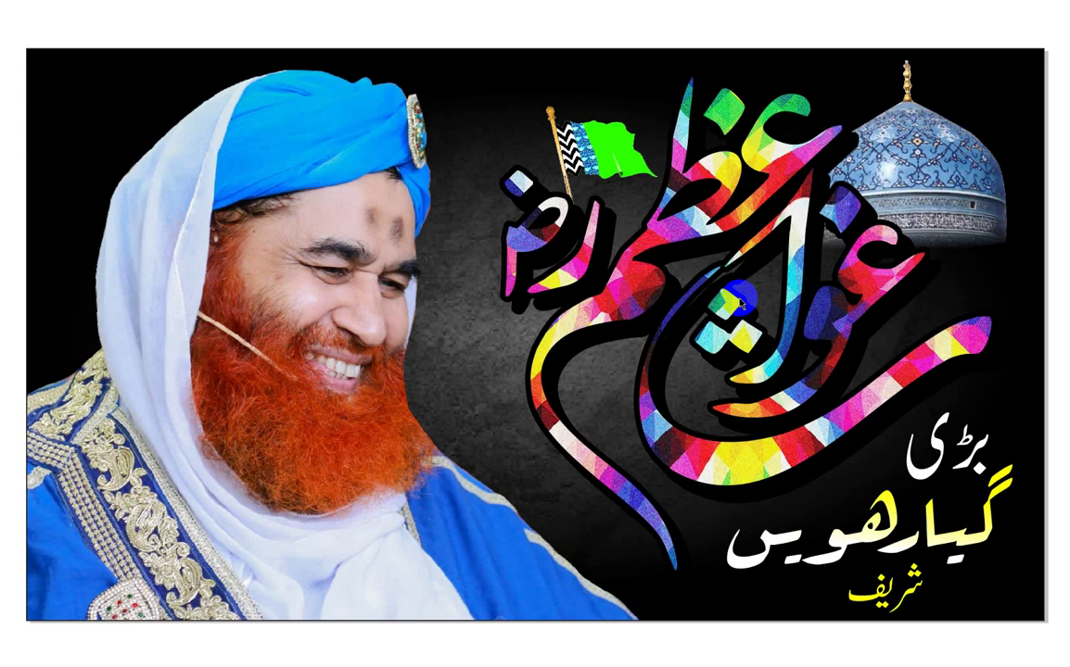